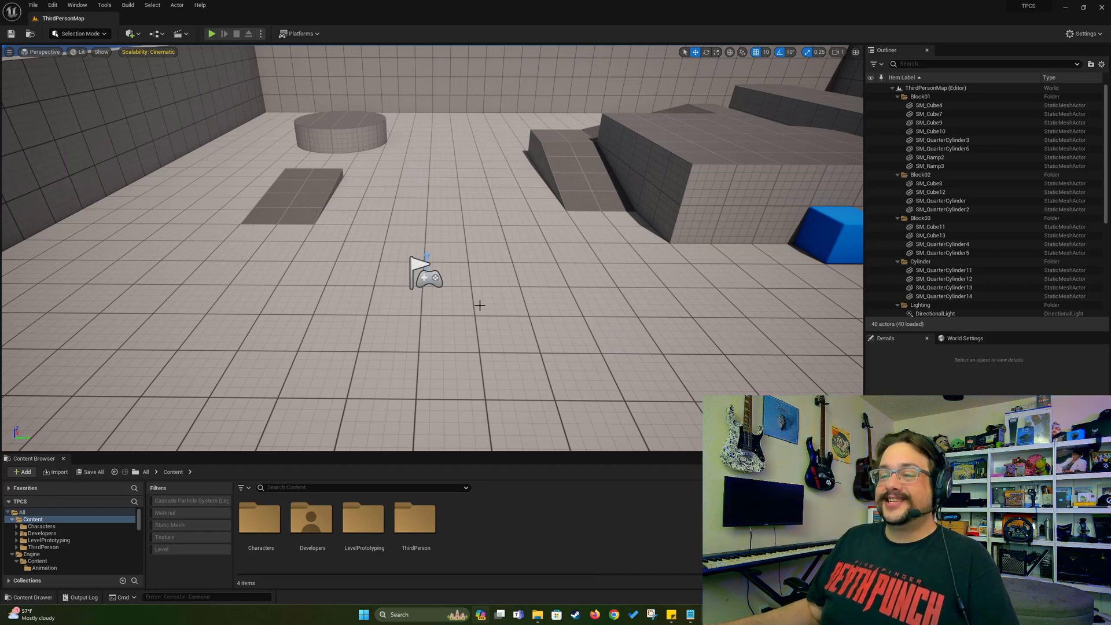
Step: Open the BP_ThirdPersonCharacter blueprint from the ThirdPerson/Blueprints folder and maximize its editor window
double_click(418, 535)
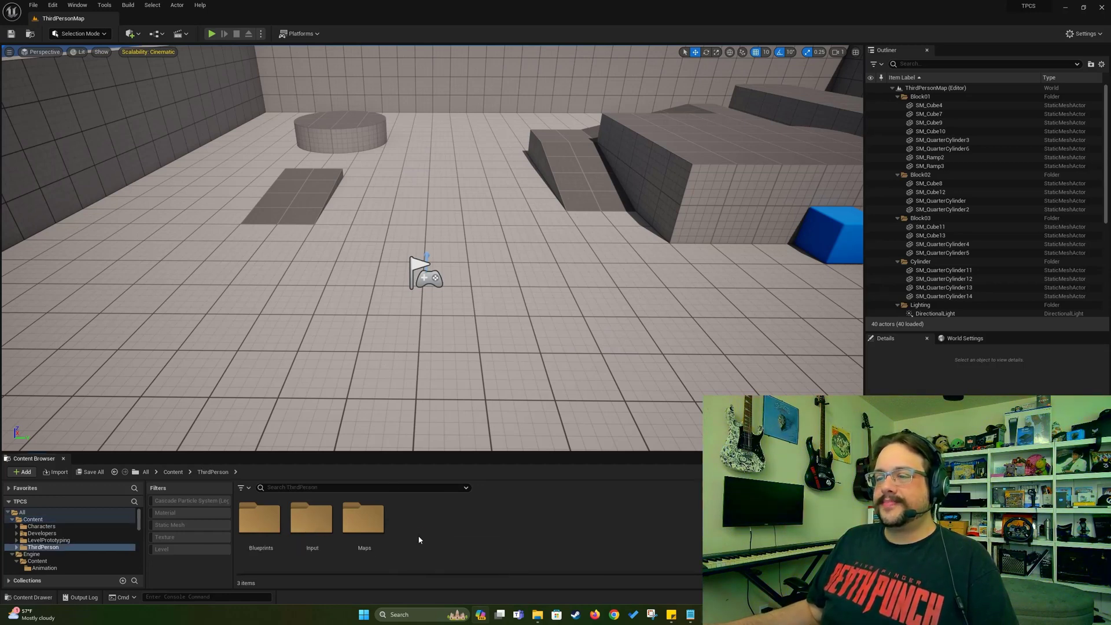
double_click(266, 523)
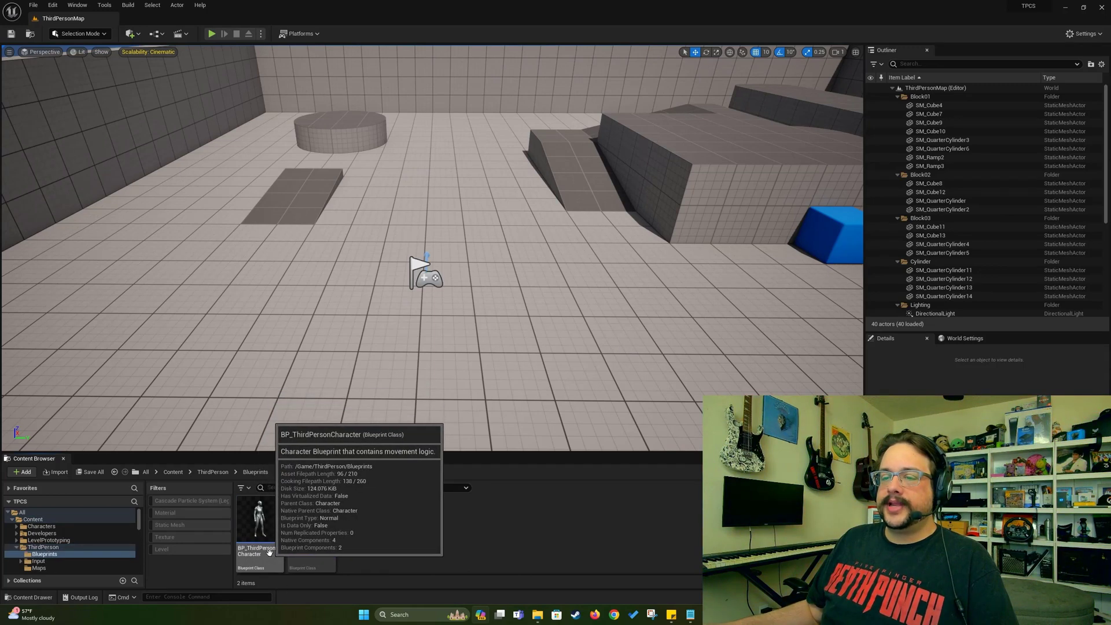
click(268, 531)
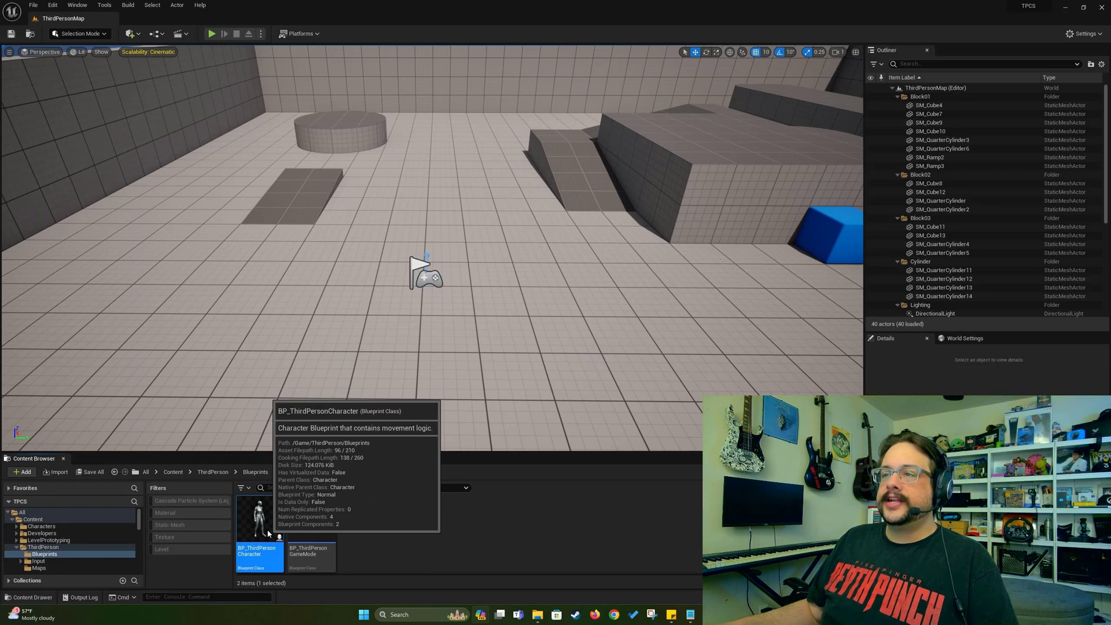
double_click(304, 501)
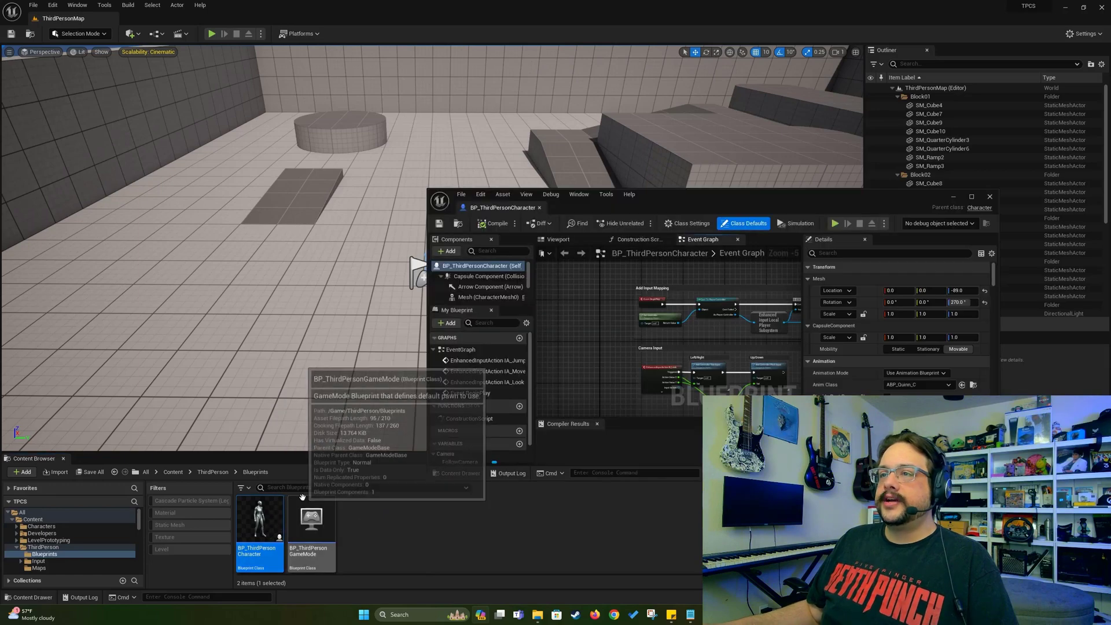
double_click(678, 199)
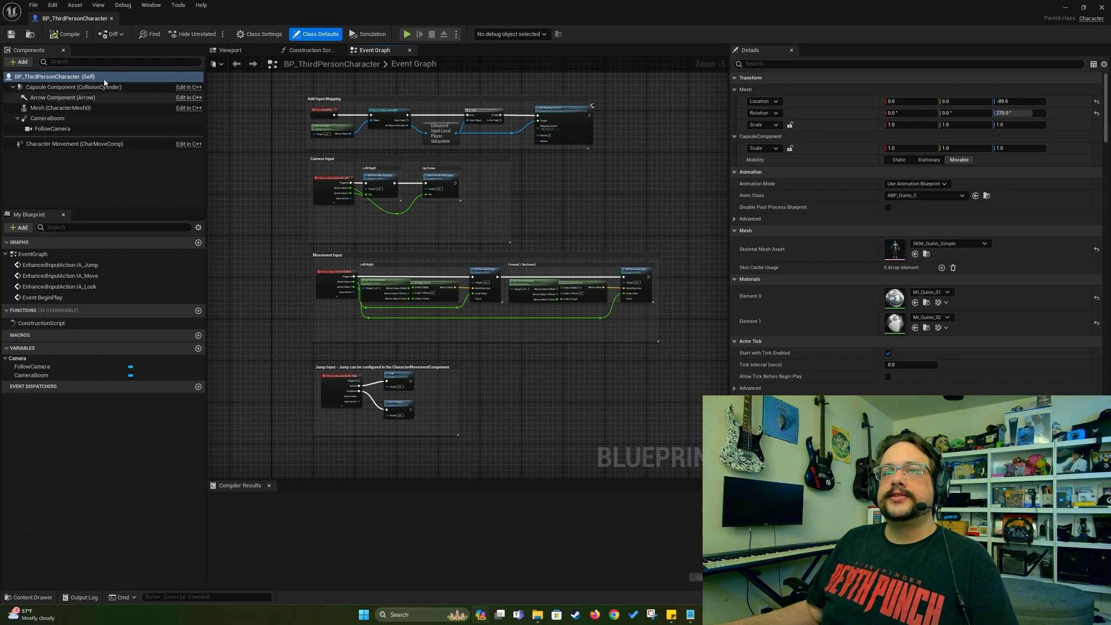
Step: Show the character in the blueprint viewport and inspect its capsule, arrow and mesh components
click(239, 51)
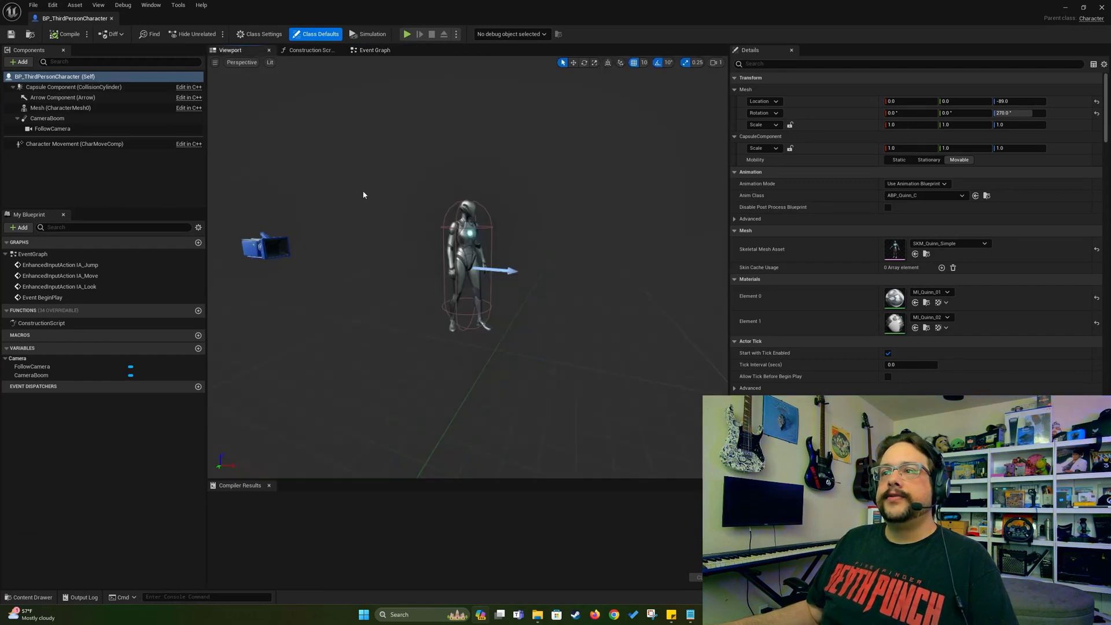
click(66, 88)
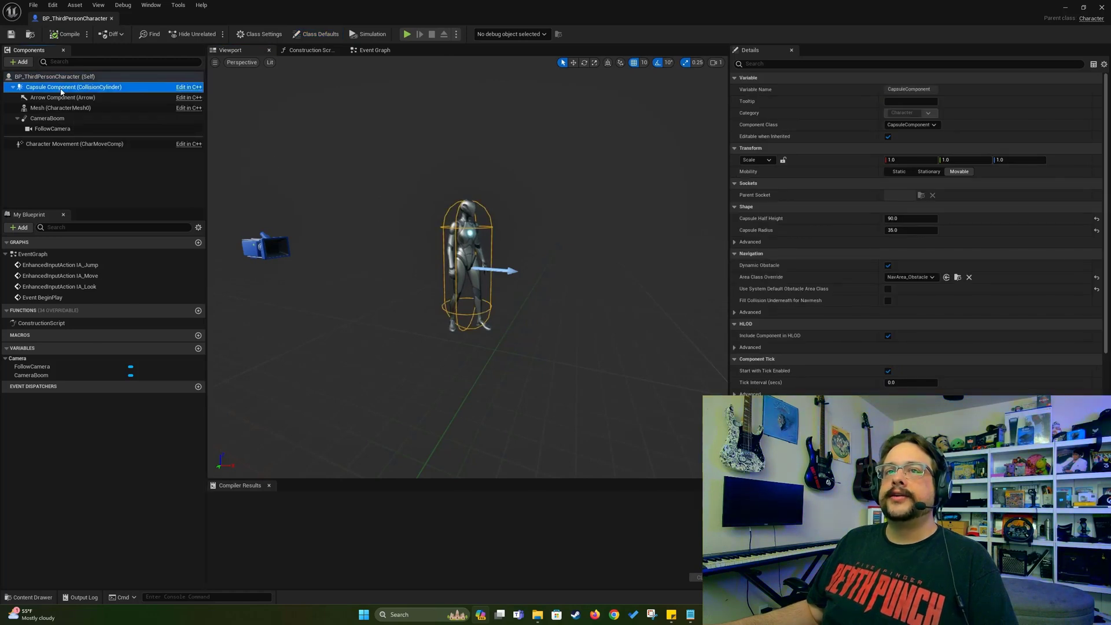
click(58, 98)
key(f)
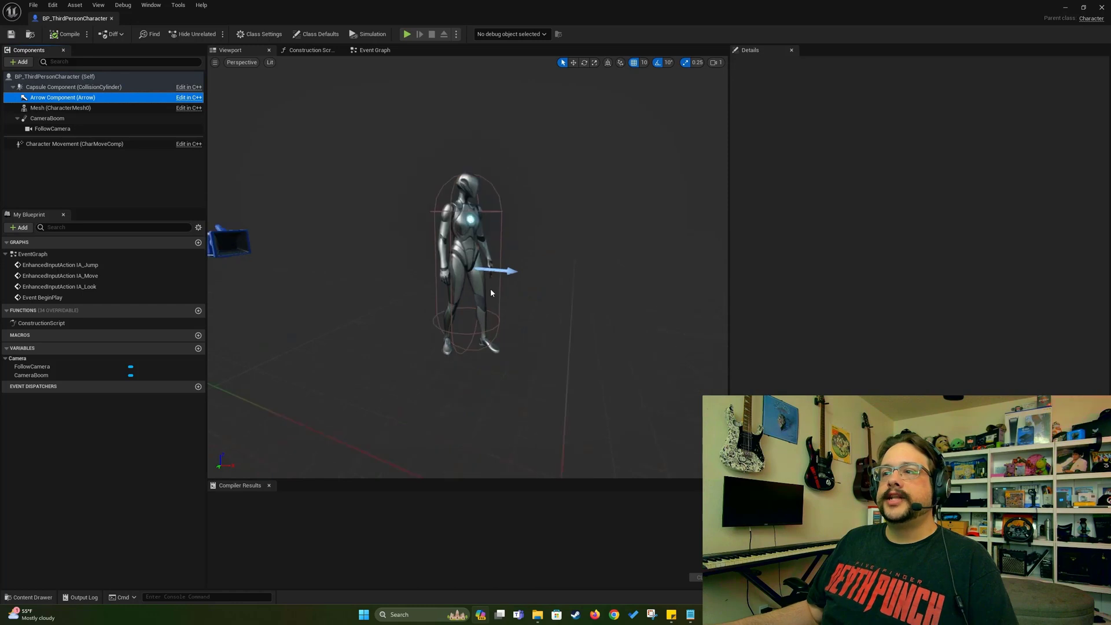
click(58, 108)
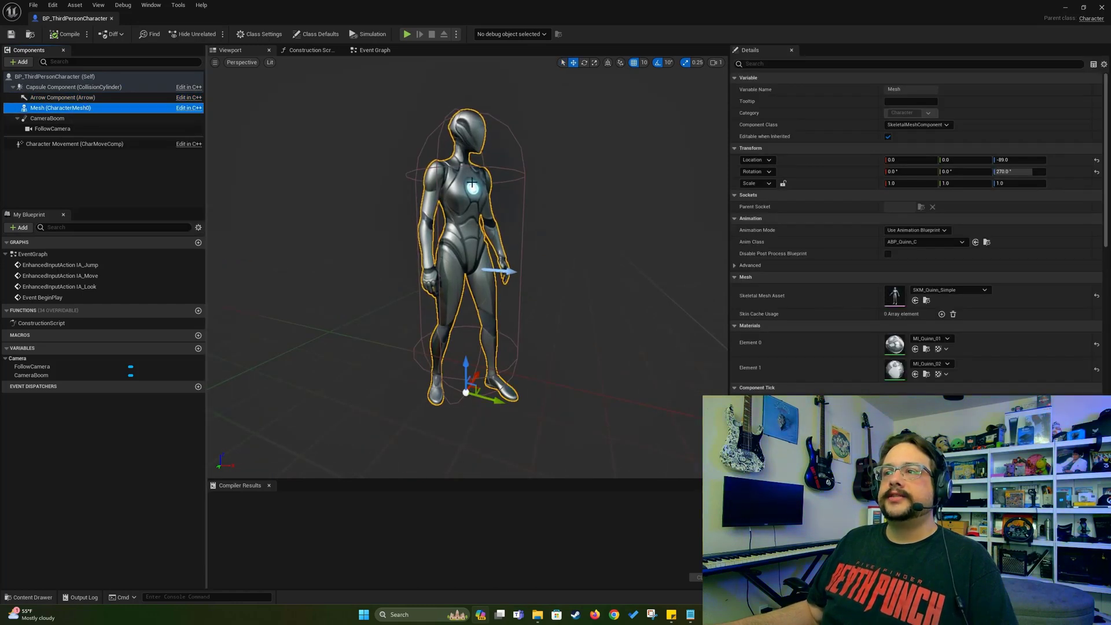
Step: Shorten the CameraBoom's Target Arm Length to about 247 and compile the blueprint
click(97, 119)
scroll(279, 214, down, 5)
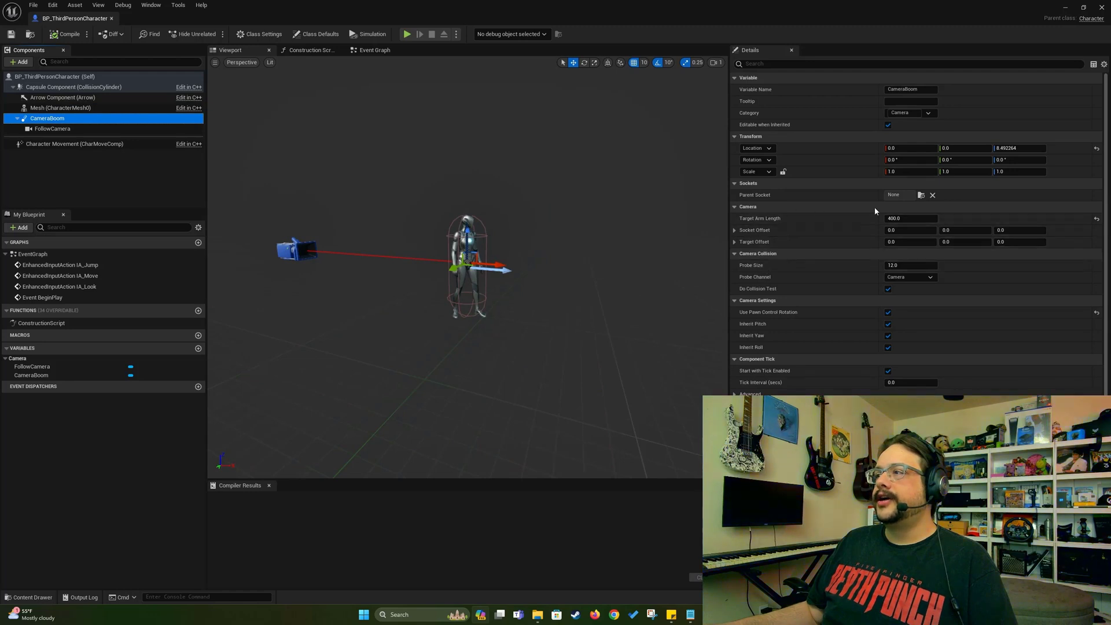
drag(911, 218, 863, 218)
click(90, 33)
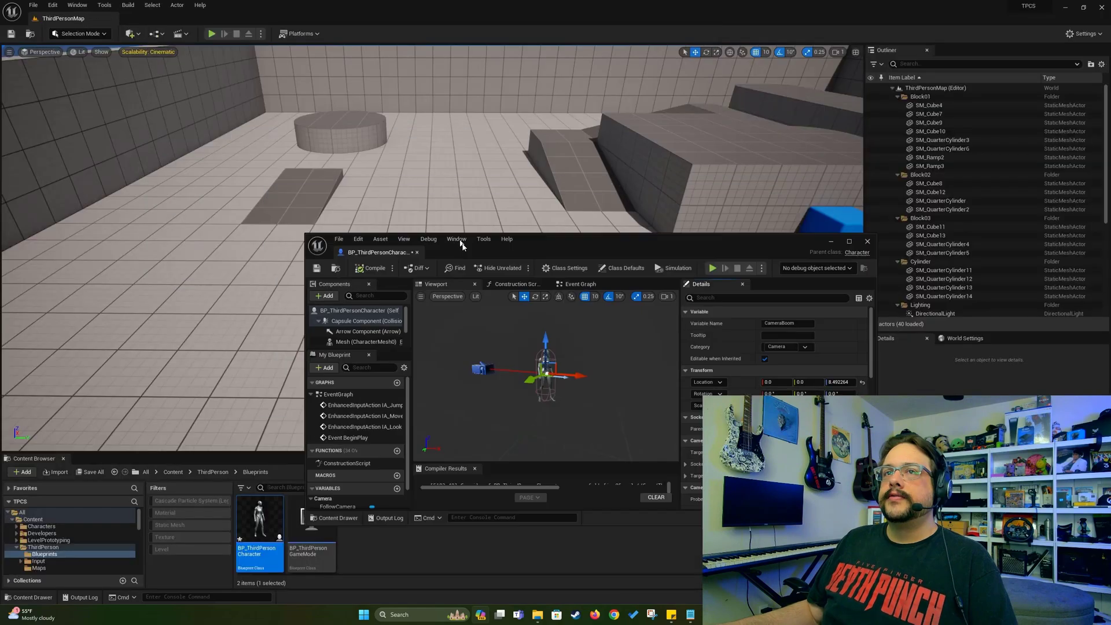
Step: Play the level to check the closer camera distance, then stop and return to the maximized blueprint editor
click(212, 33)
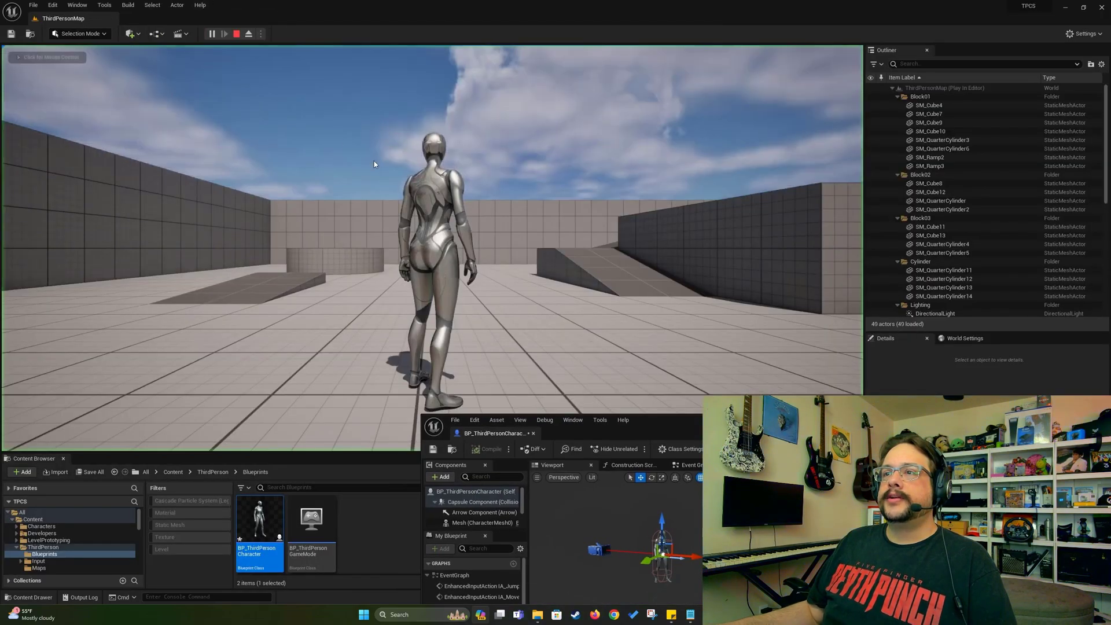
key(w)
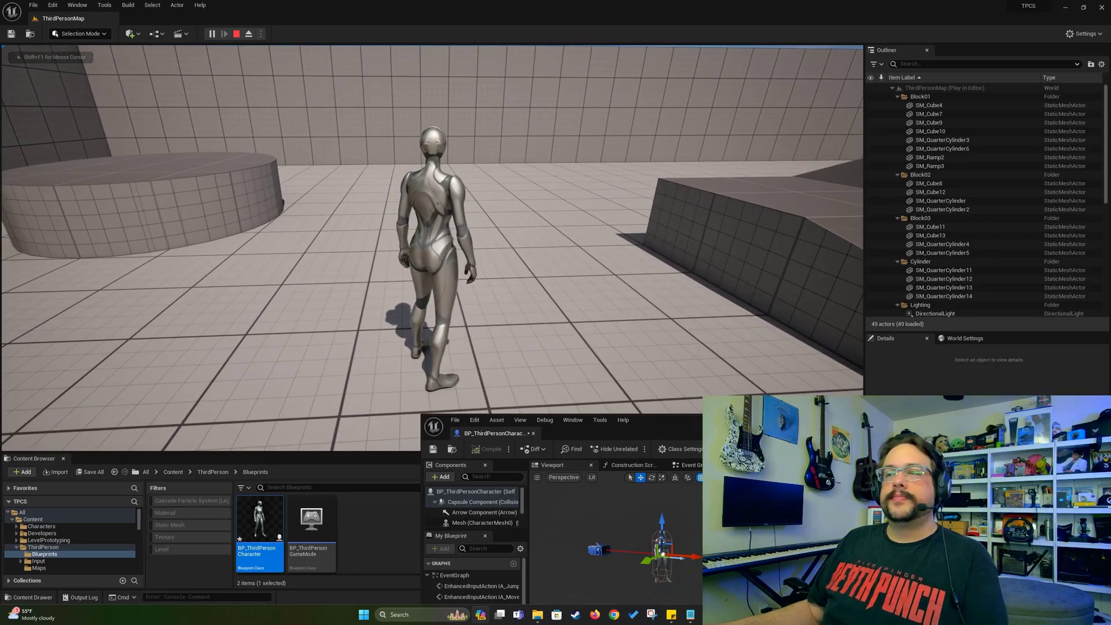
key(Escape)
double_click(623, 284)
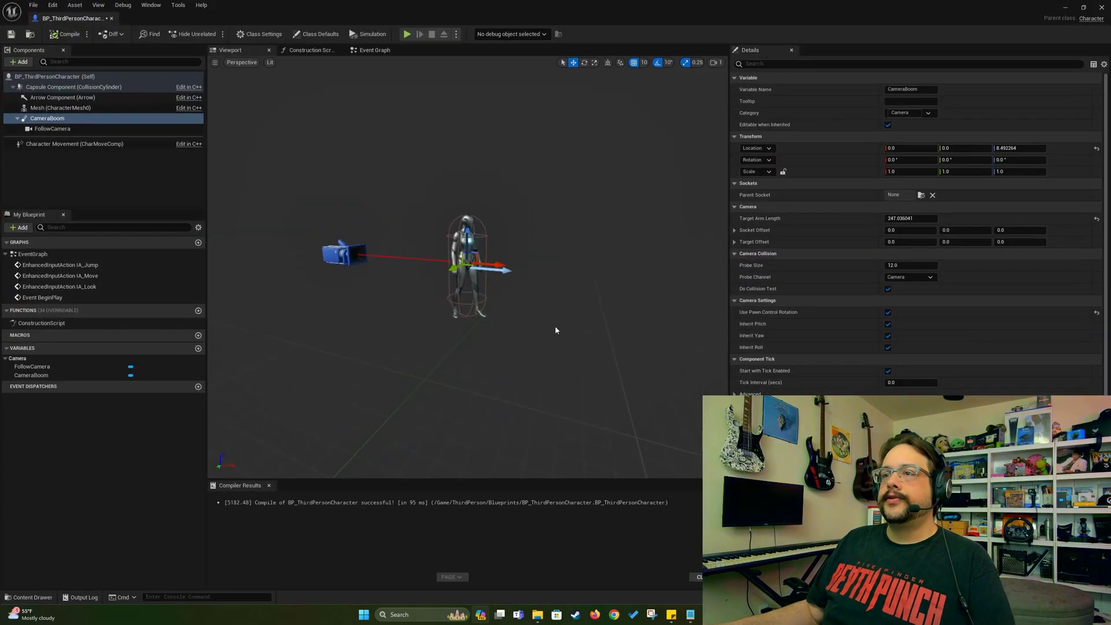
Step: Enable Constrain Aspect Ratio on the FollowCamera component
click(87, 129)
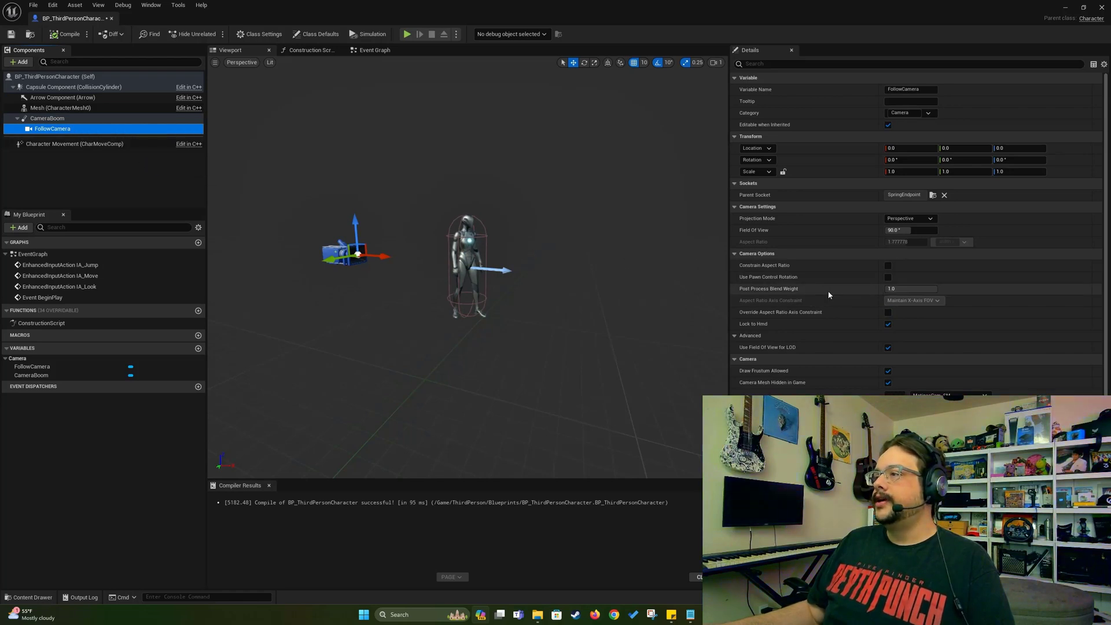
click(888, 266)
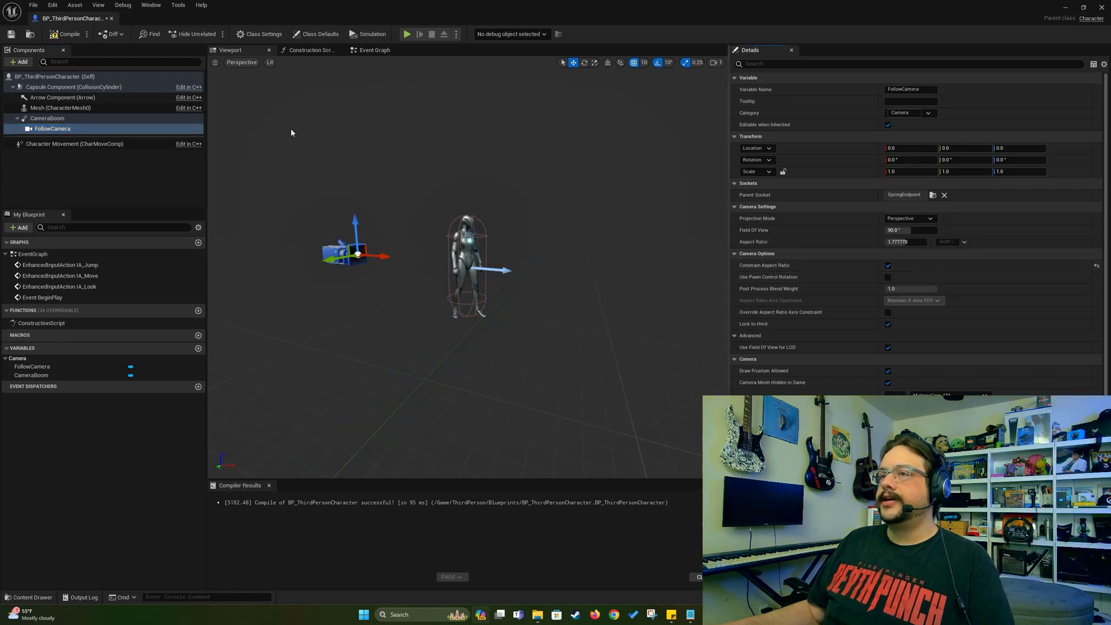
Step: Play-test the constrained camera by running and jumping over the ramp and blocks, then return to the blueprint editor
key(alt+p)
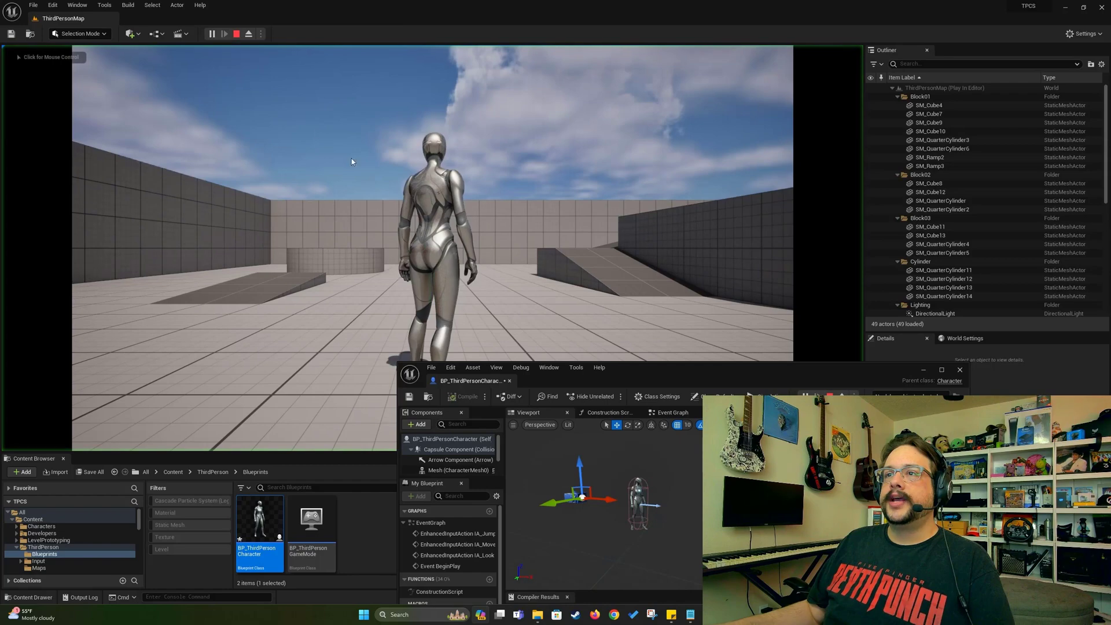
click(351, 161)
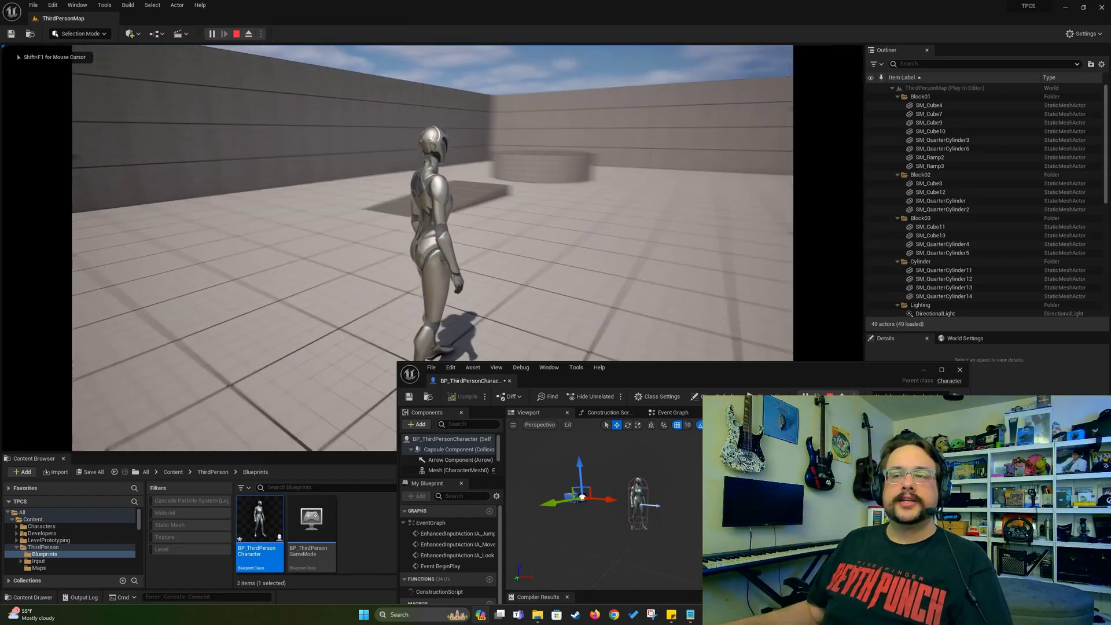
key(w)
key(space)
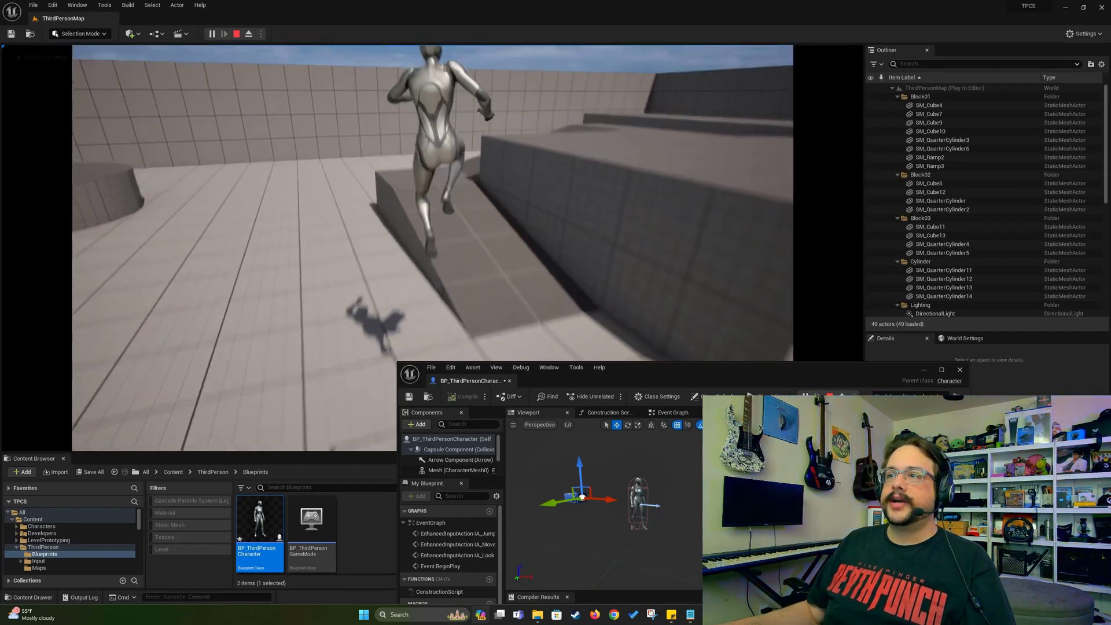
key(w)
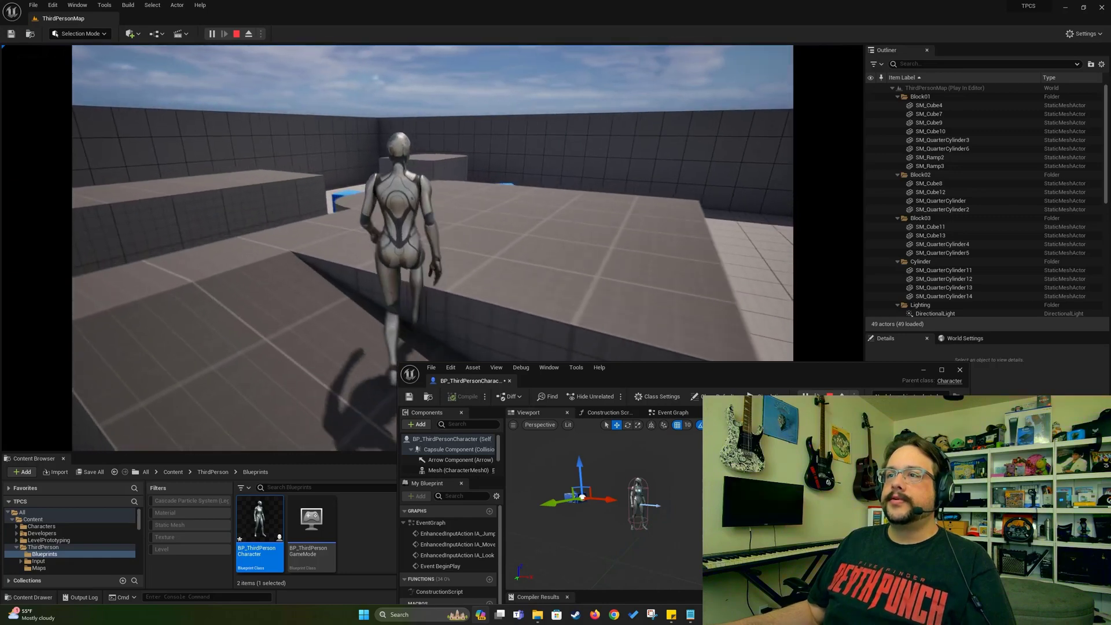
key(w)
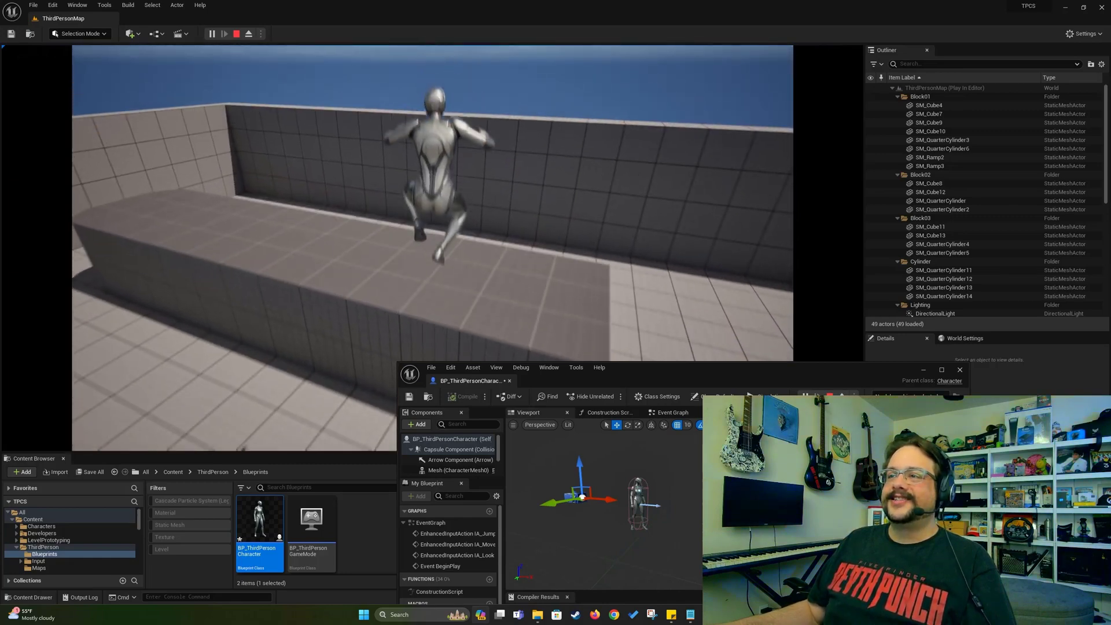
key(w)
key(Escape)
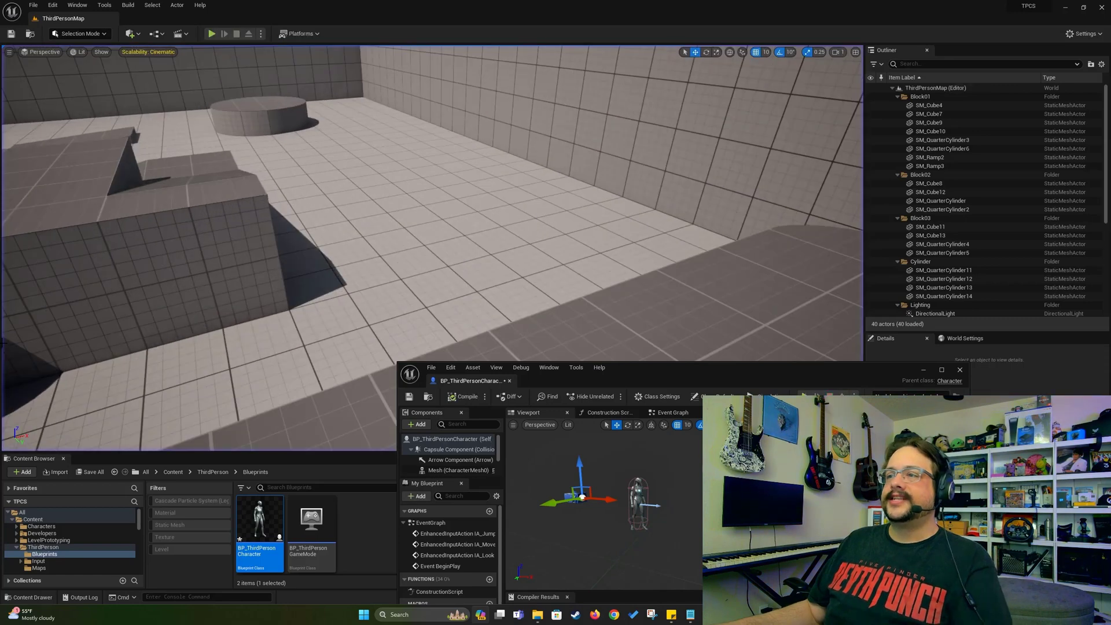
double_click(818, 371)
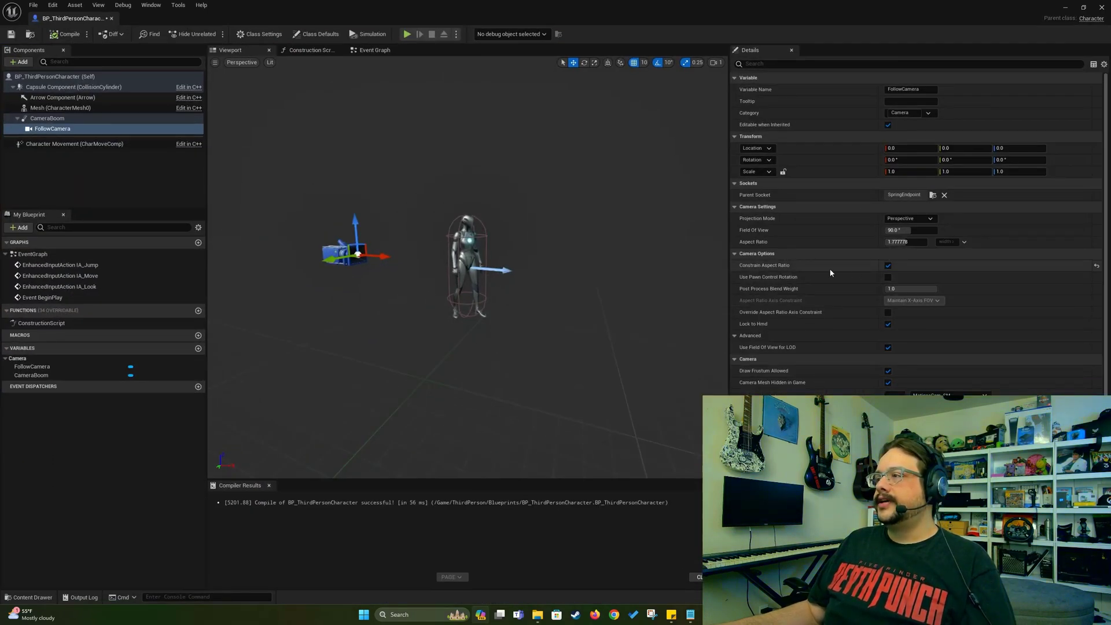
Step: Disable Constrain Aspect Ratio on the FollowCamera and look through its remaining camera settings
click(889, 268)
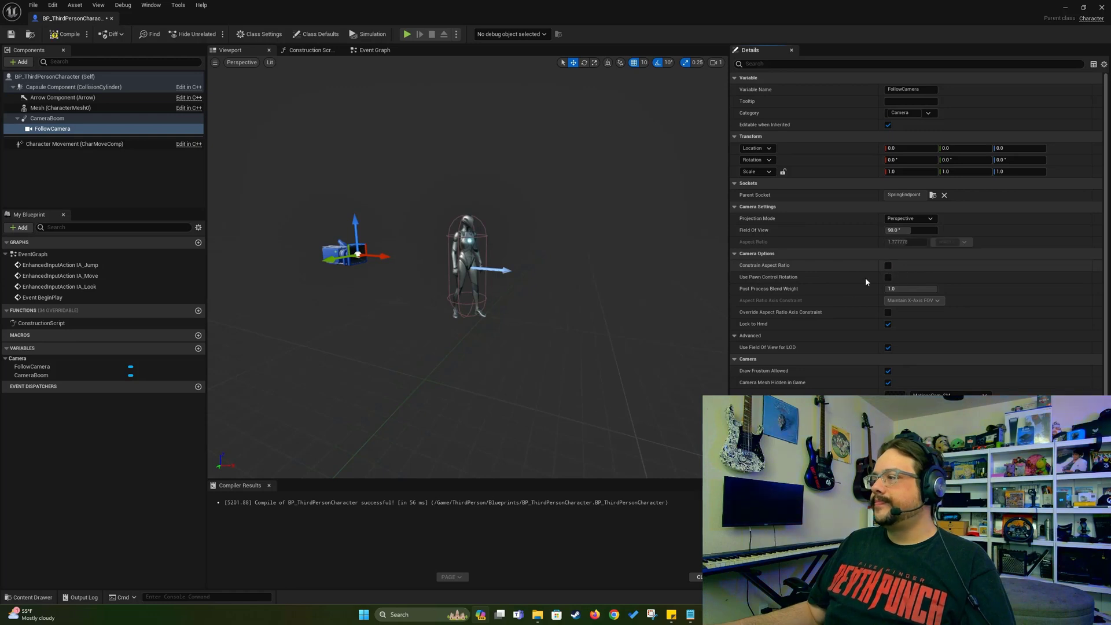
scroll(851, 292, down, 5)
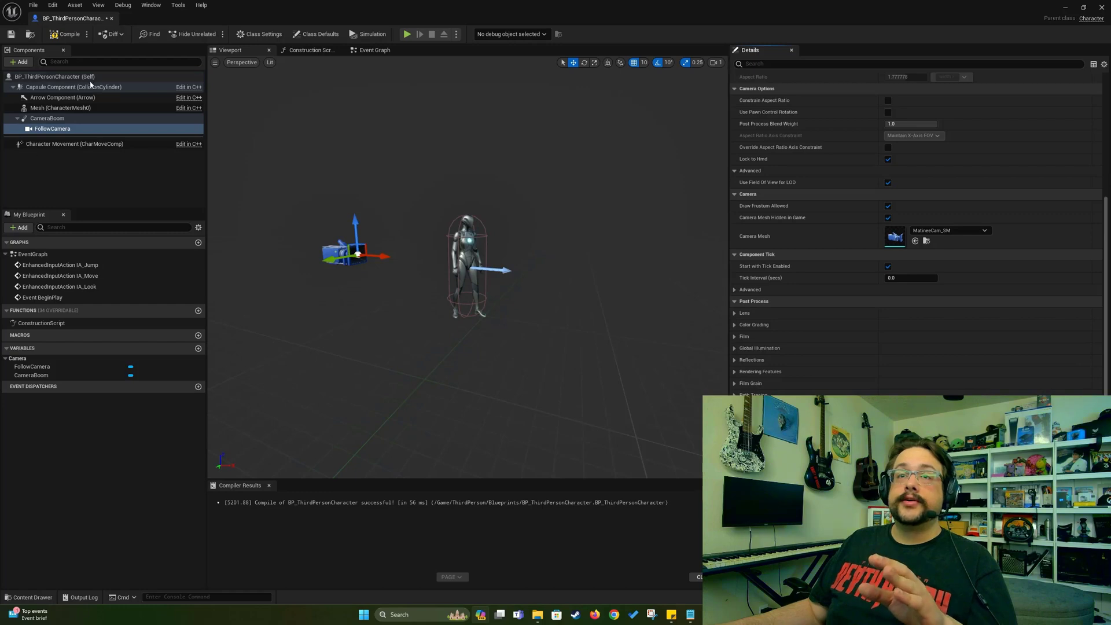
Step: Set the Character Movement component's Gravity Scale to 1.0
click(83, 145)
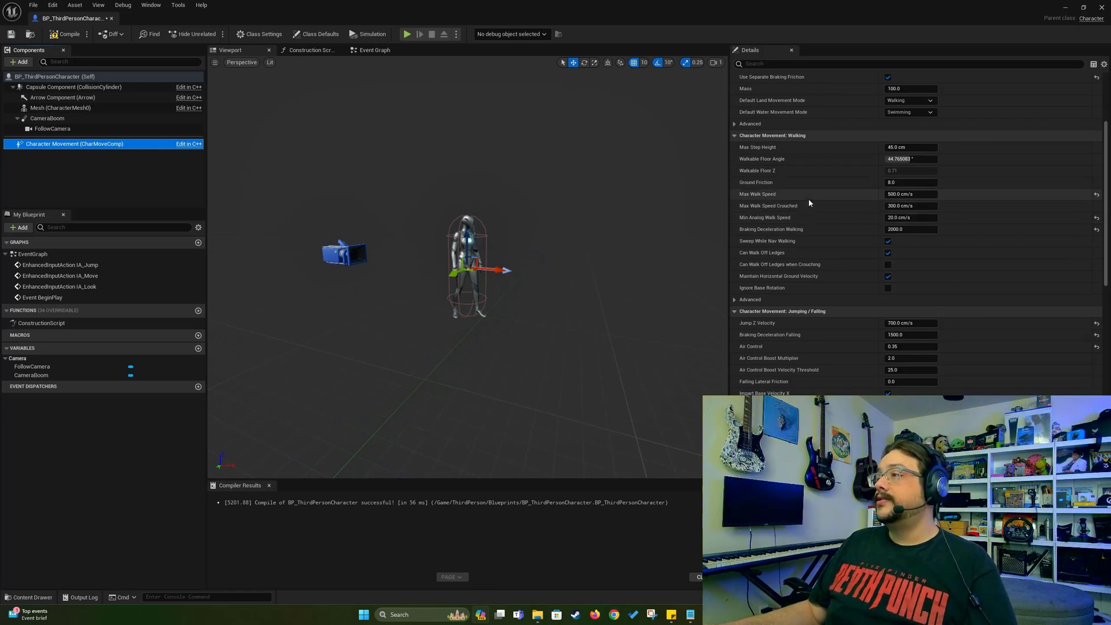
scroll(856, 139, up, 6)
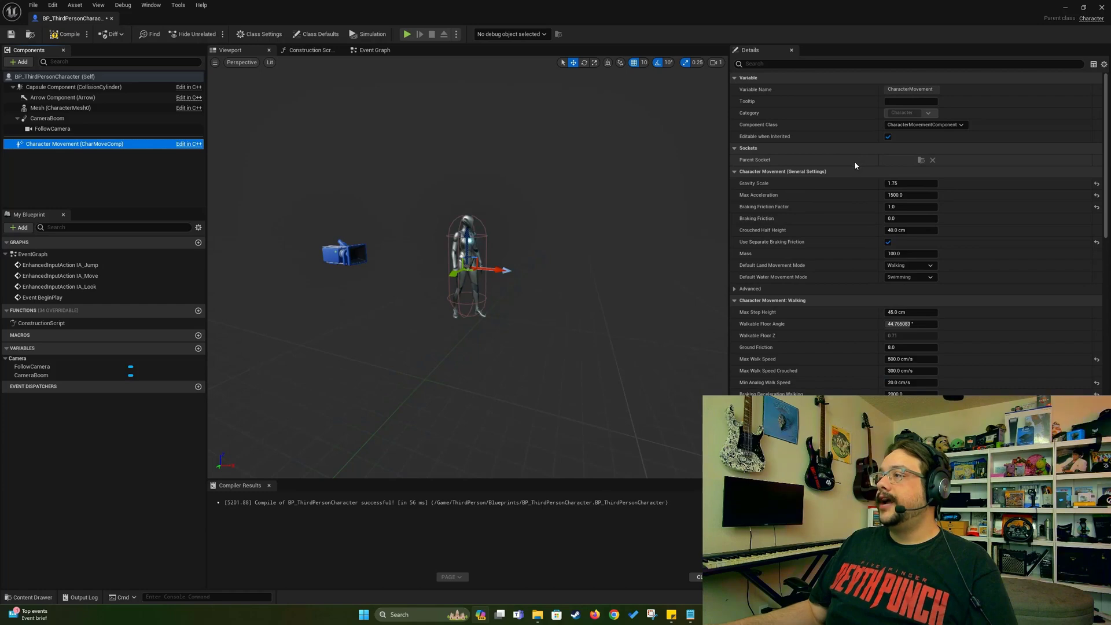
click(900, 182)
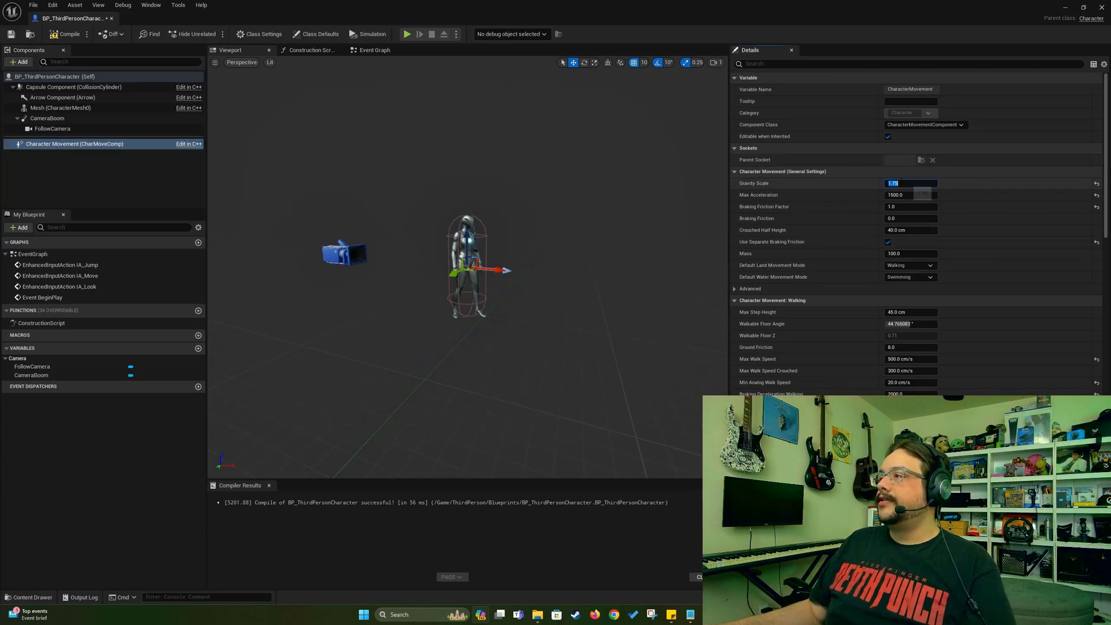
text(1)
key(Return)
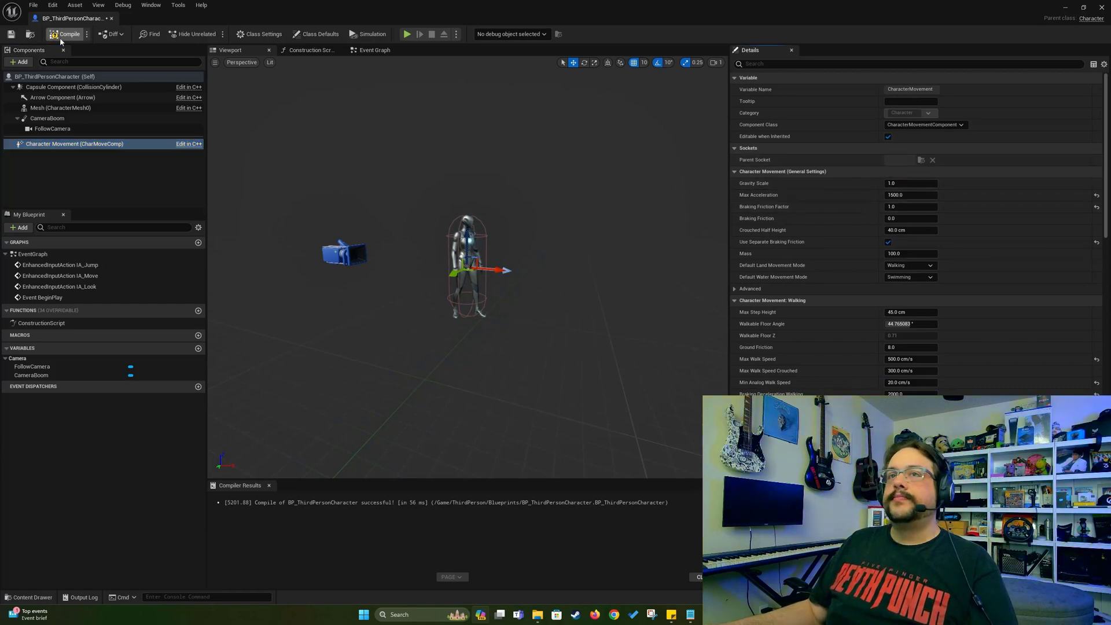
Step: Move the blueprint window clear of the level viewport and play the level, jumping in place to test the new gravity
drag(323, 4, 482, 401)
click(212, 33)
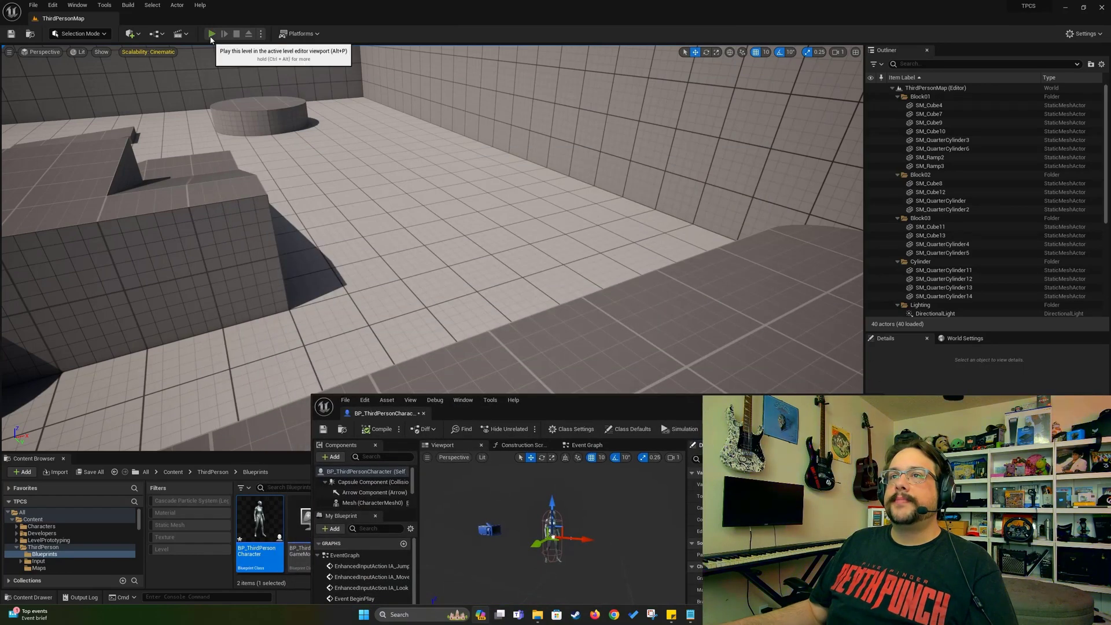
key(space)
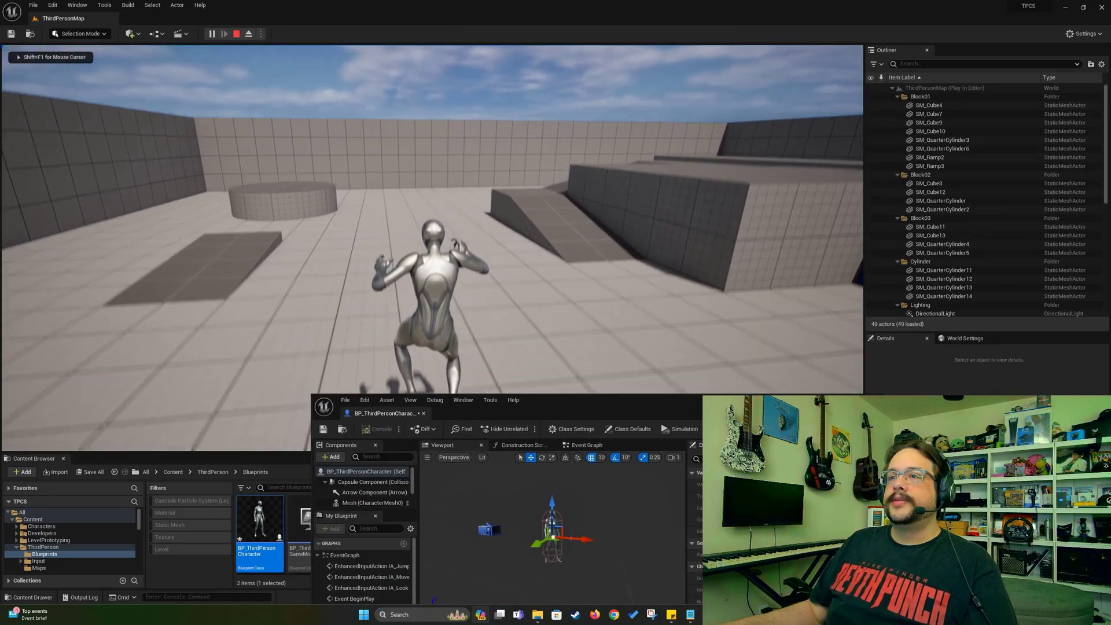
key(space)
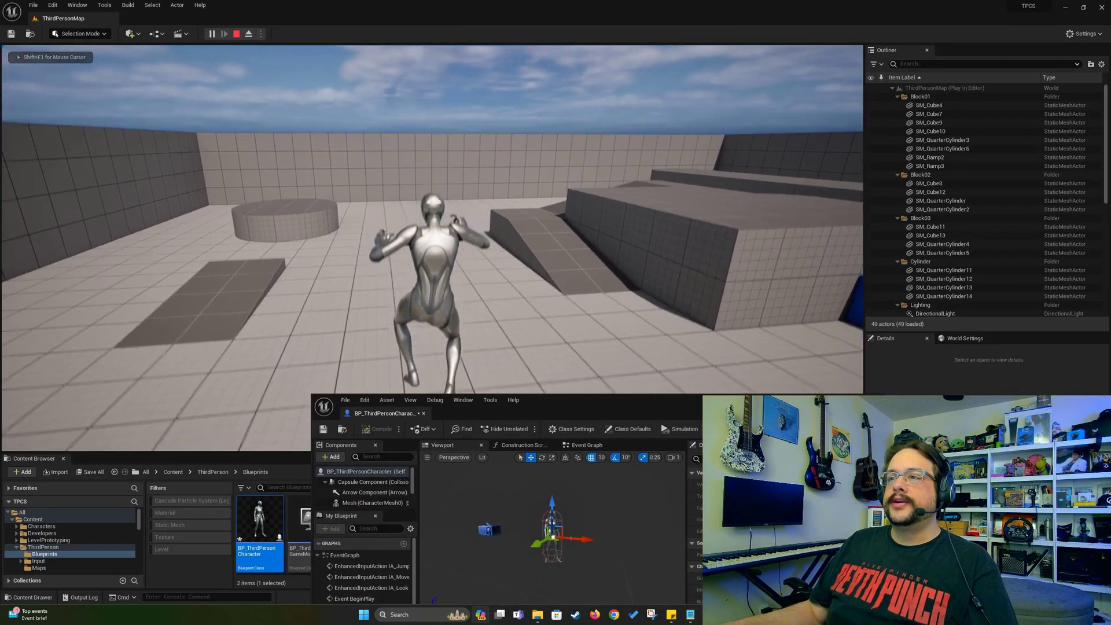
key(space)
key(Escape)
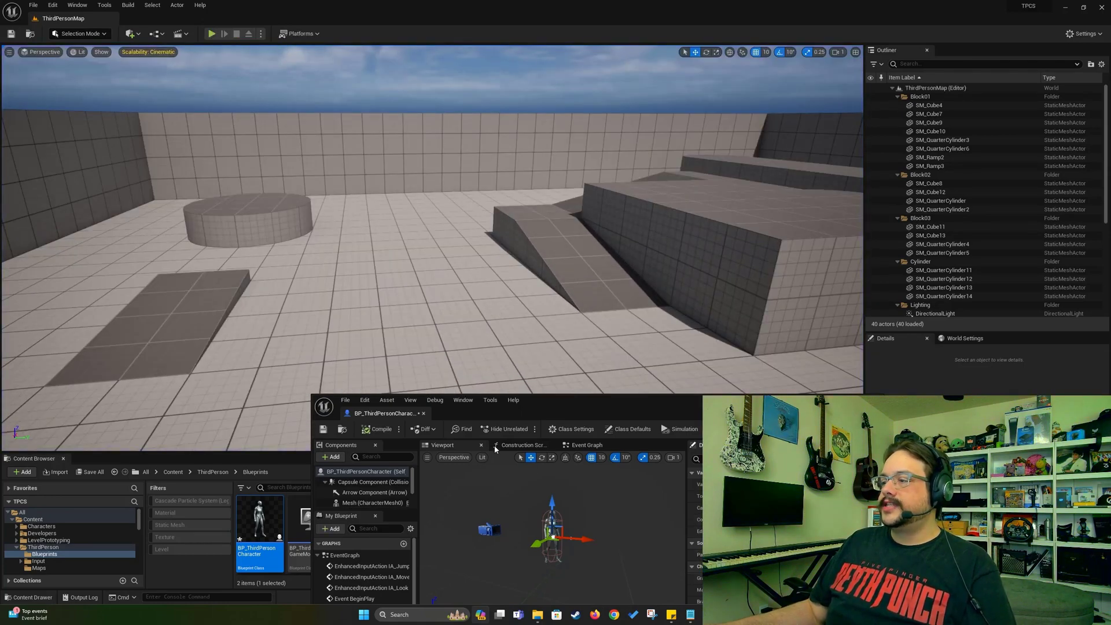
Step: Play the level, jumping in place and running up the ramp and across the blocks, and end the session
click(212, 33)
key(space)
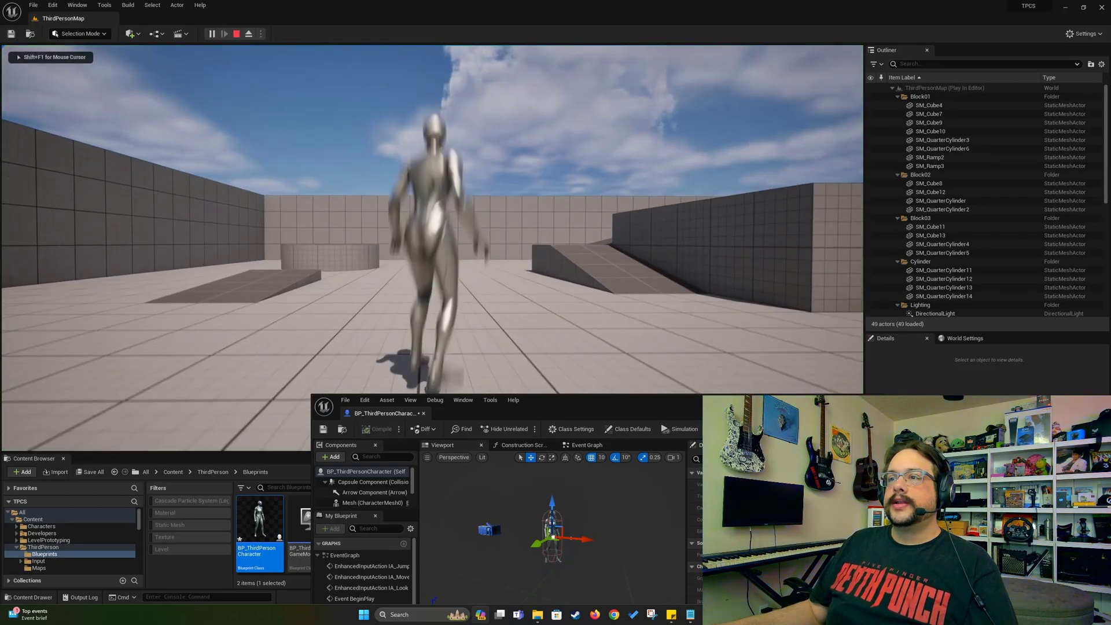
key(space)
key(space)
key(w)
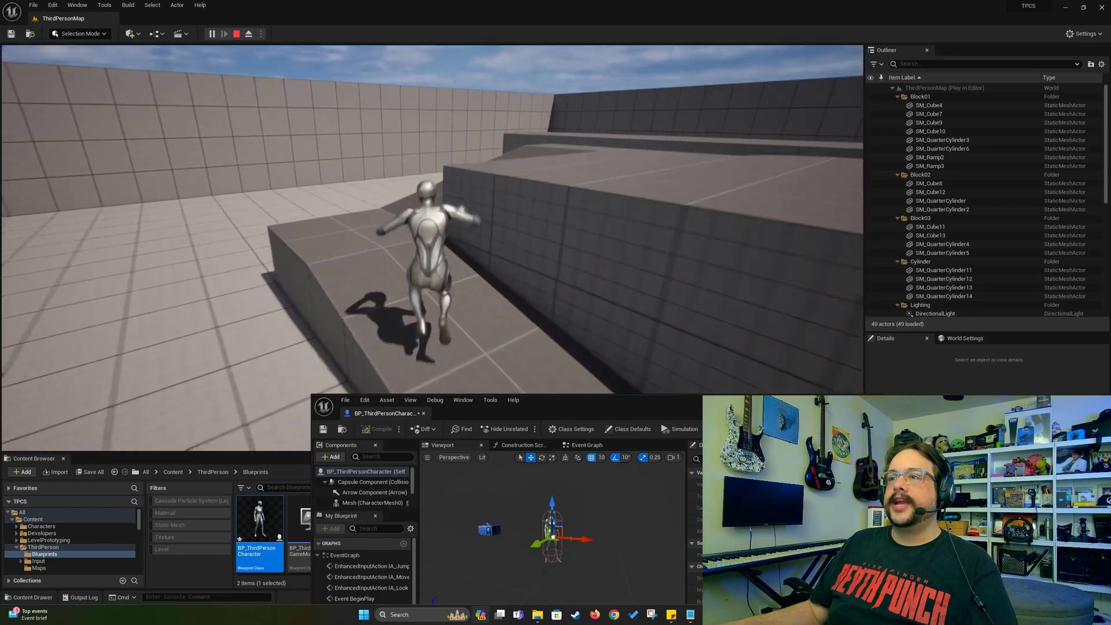
key(w)
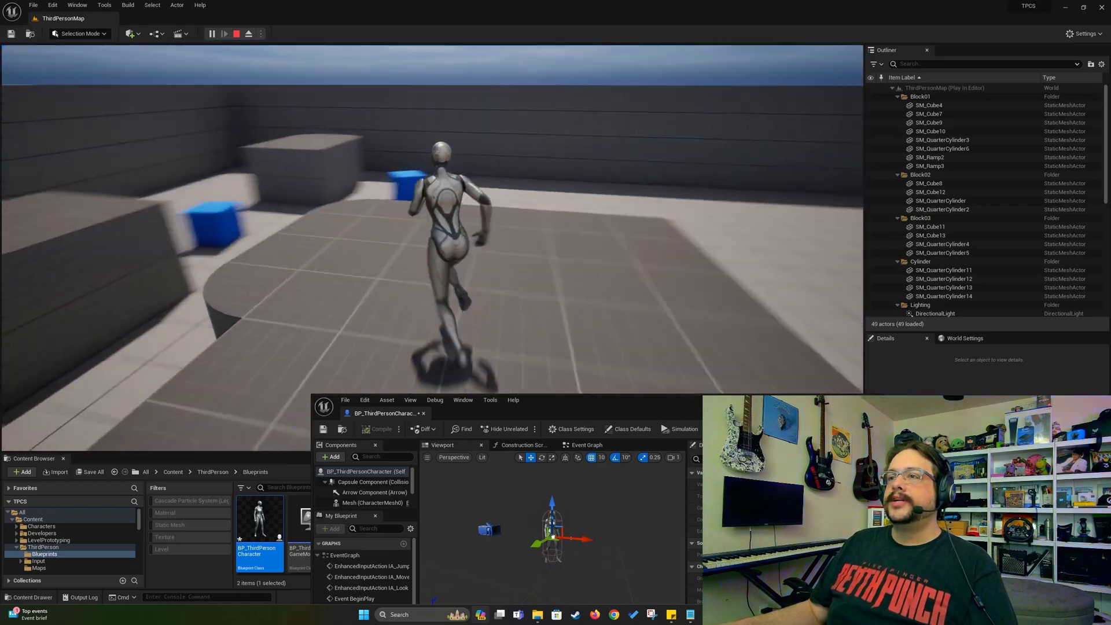
key(w)
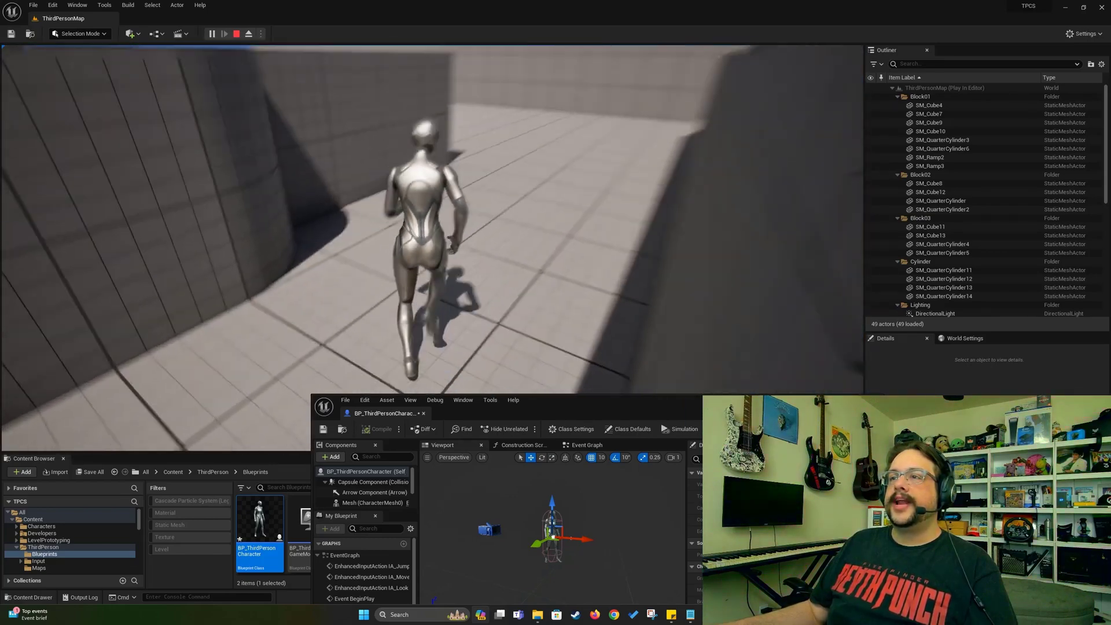
key(Escape)
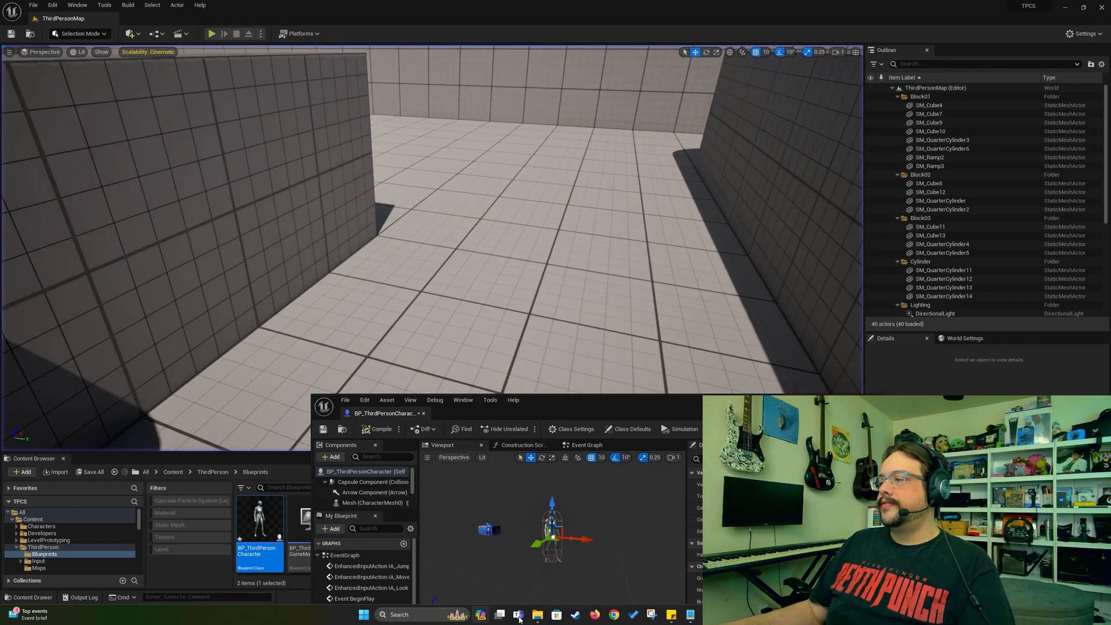
Step: Play the level again, making running jumps over the cylinder and raised blocks to judge the jump feel, and stop
click(213, 34)
key(space)
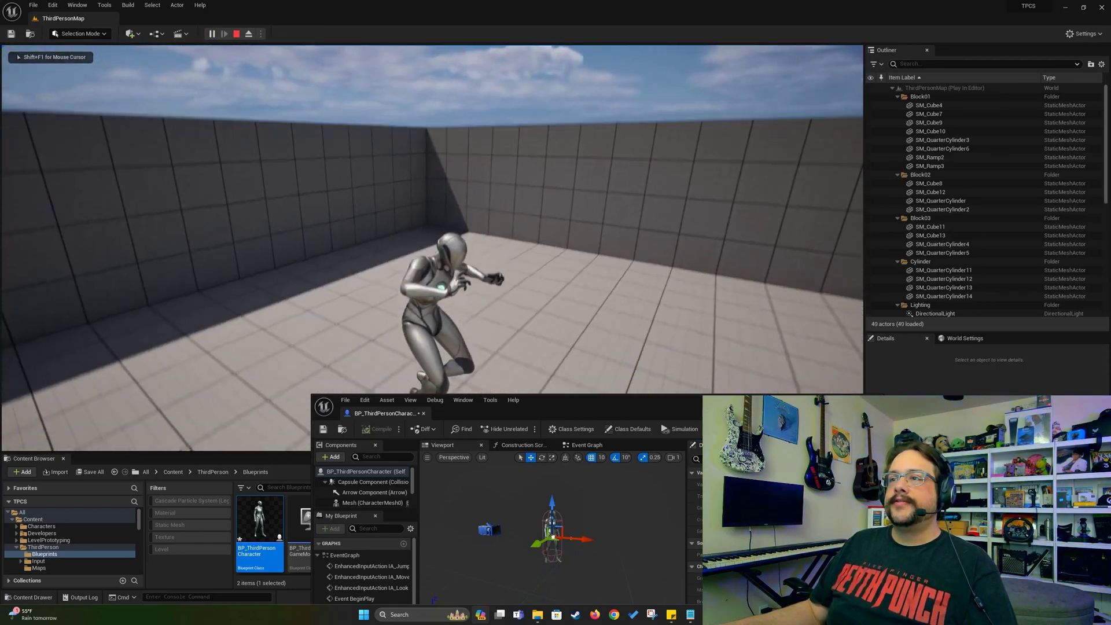
key(w)
key(space)
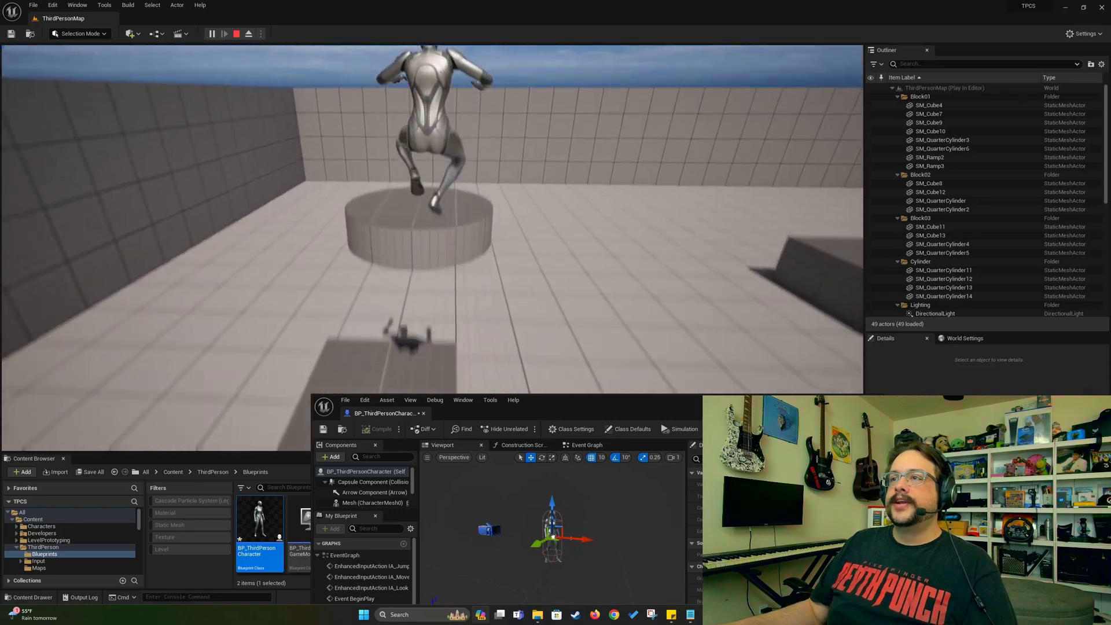
key(w)
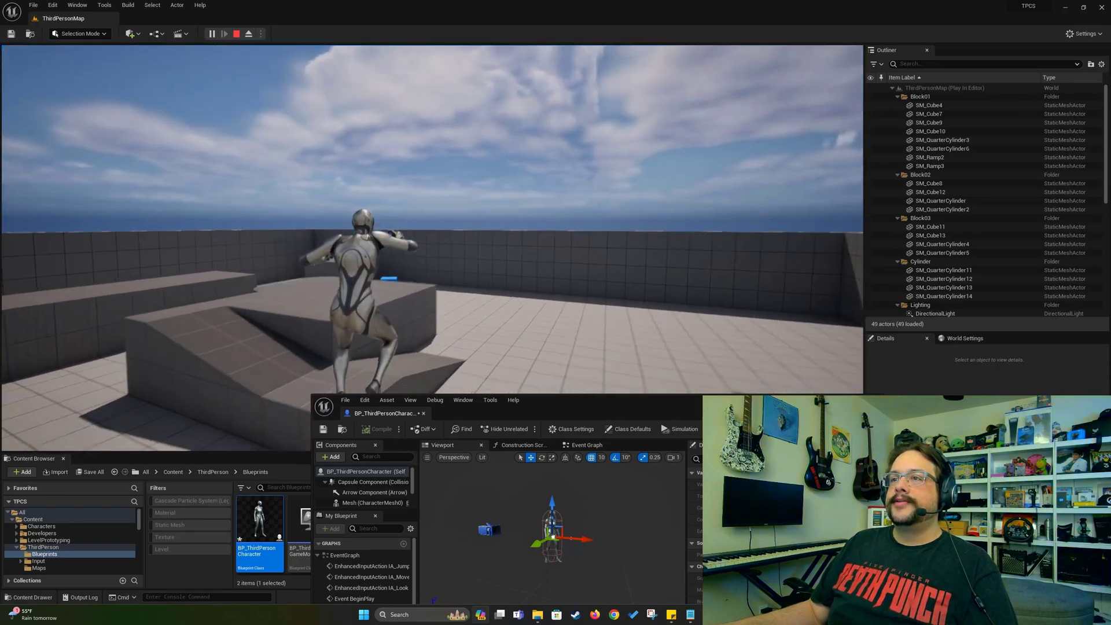
key(space)
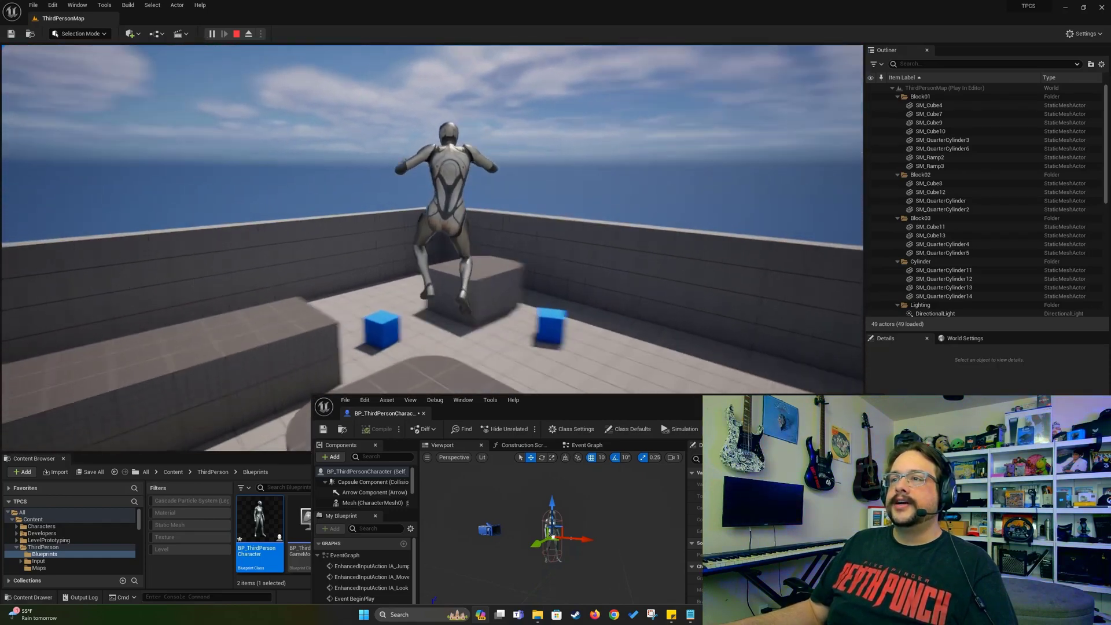
key(Escape)
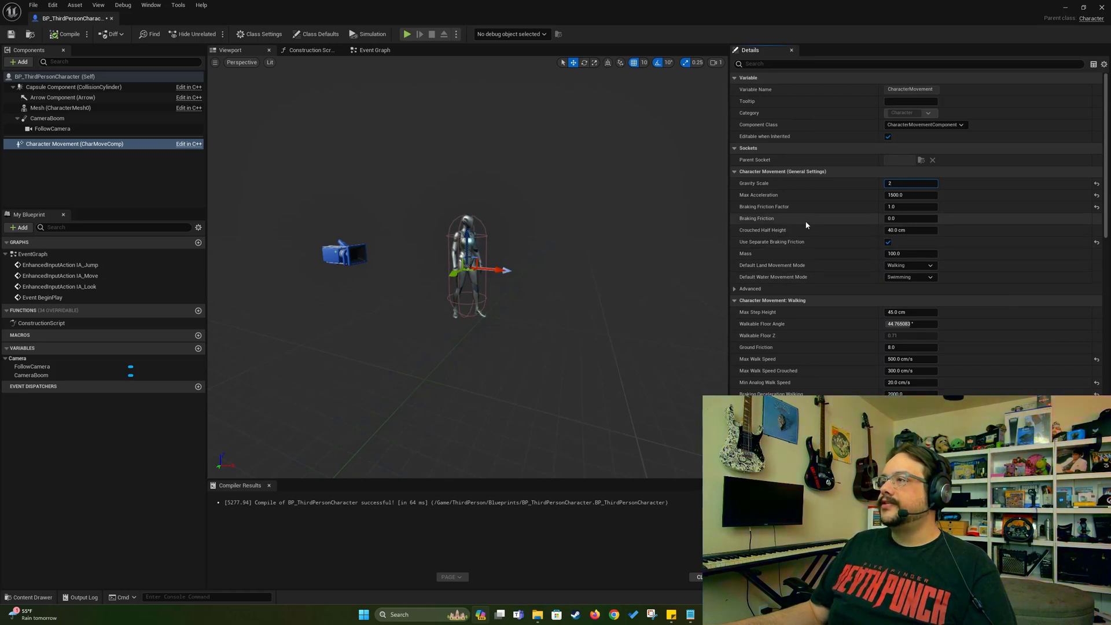
Step: Set the Character Movement component's Jump Z Velocity to 10 and compile the blueprint
scroll(808, 238, down, 5)
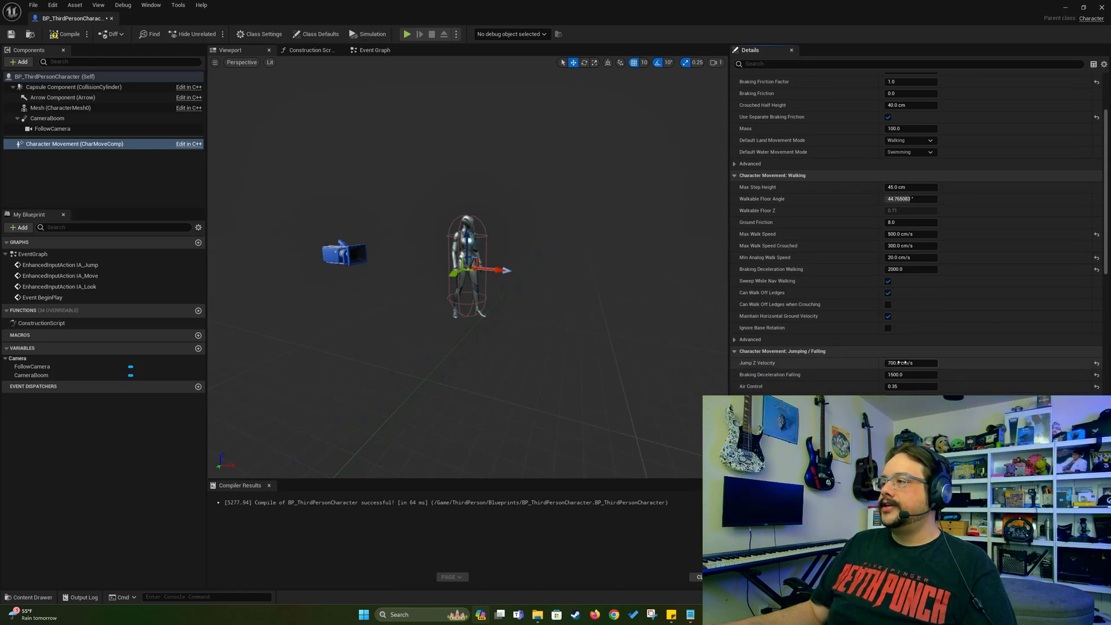
click(899, 363)
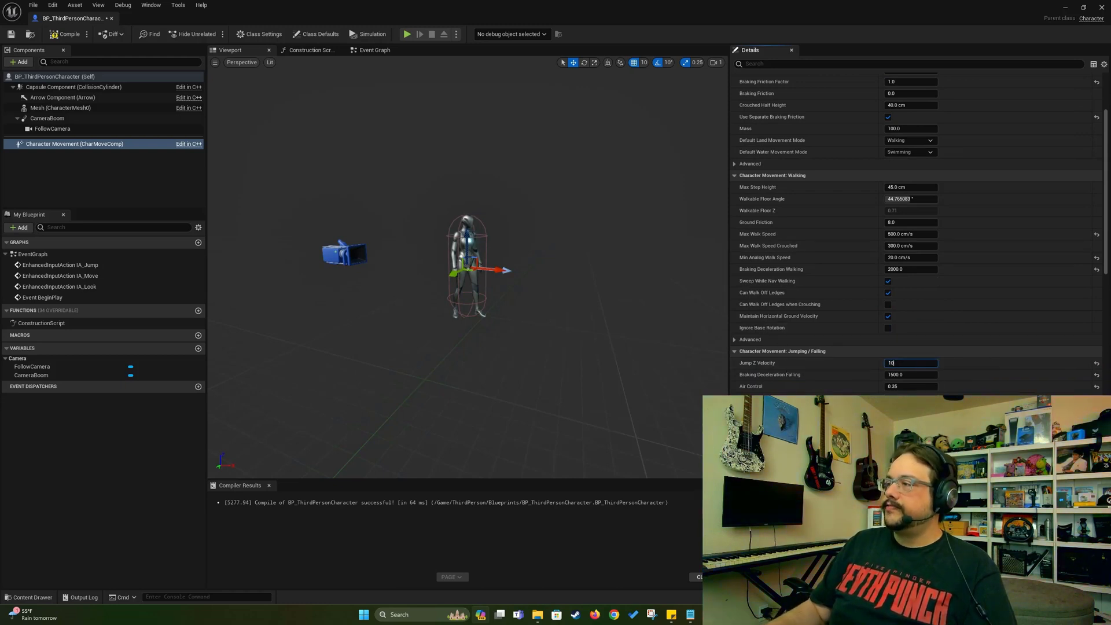
click(68, 34)
Step: Move the blueprint window clear of the level viewport and play the level, jumping in place to test the low jump velocity
drag(272, 19, 454, 470)
click(214, 33)
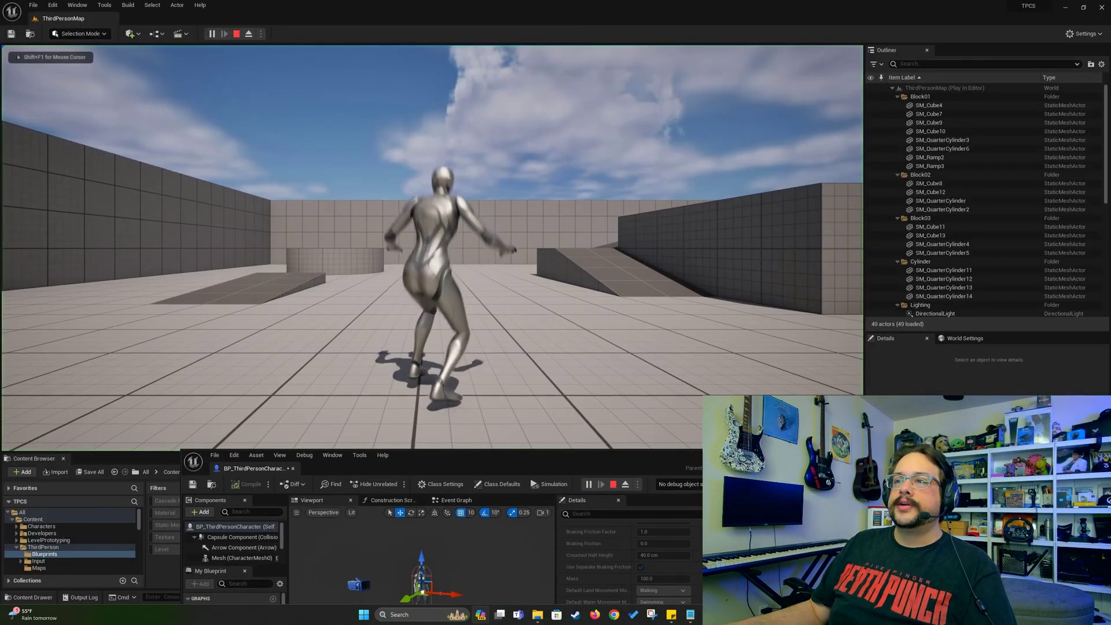
key(space)
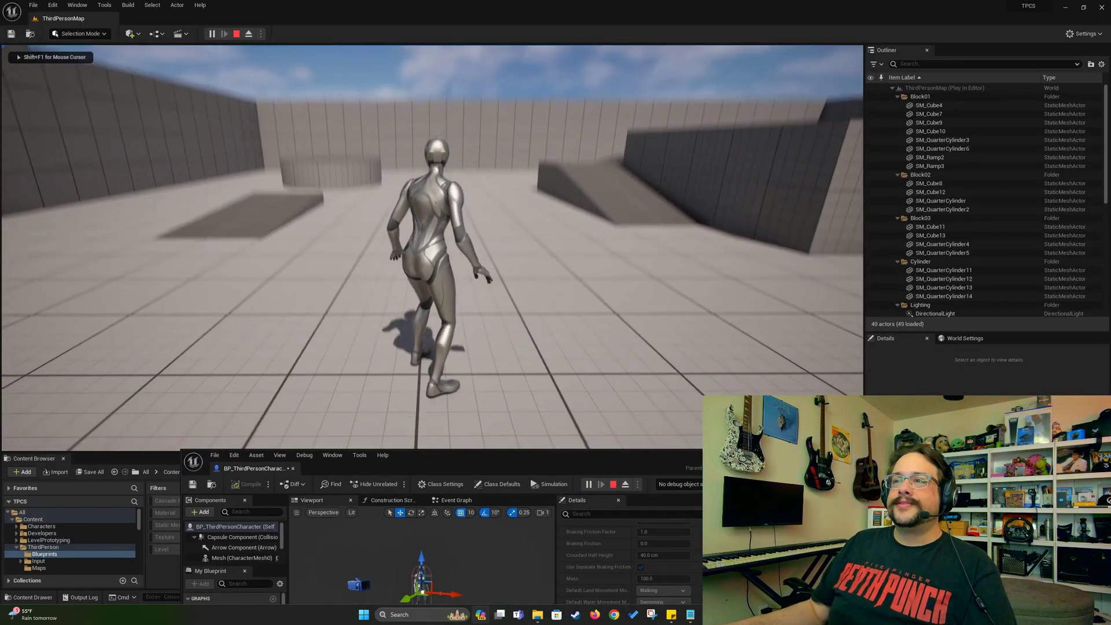
key(Escape)
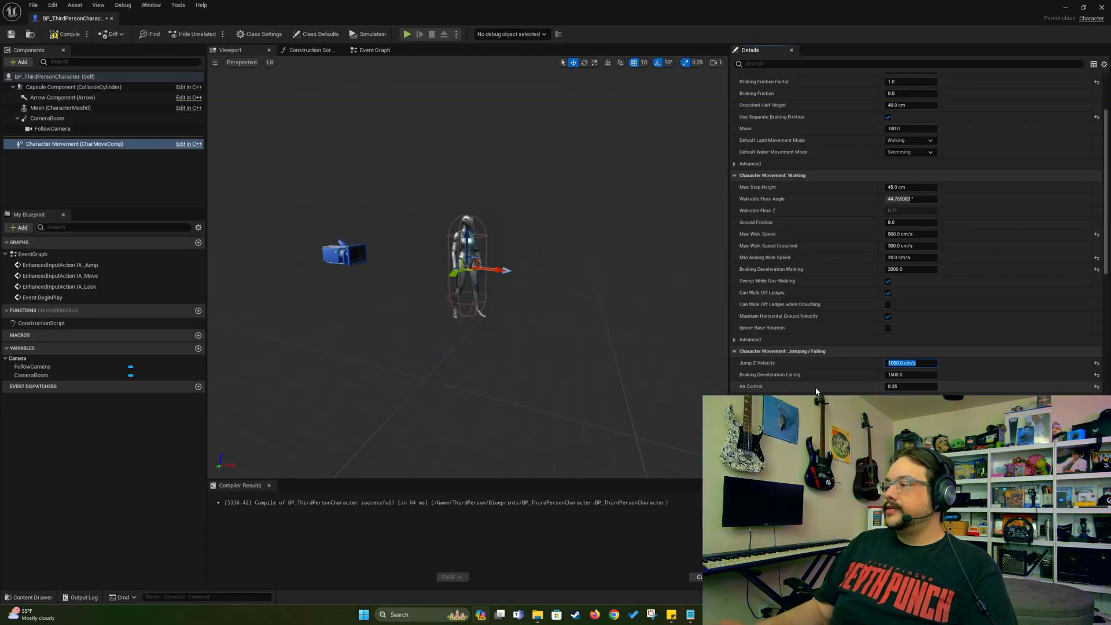
Step: Compile the 1000 cm/s jump velocity and play-test it, jumping in place and towards the ramp
click(58, 36)
drag(357, 18, 657, 521)
key(alt+p)
key(space)
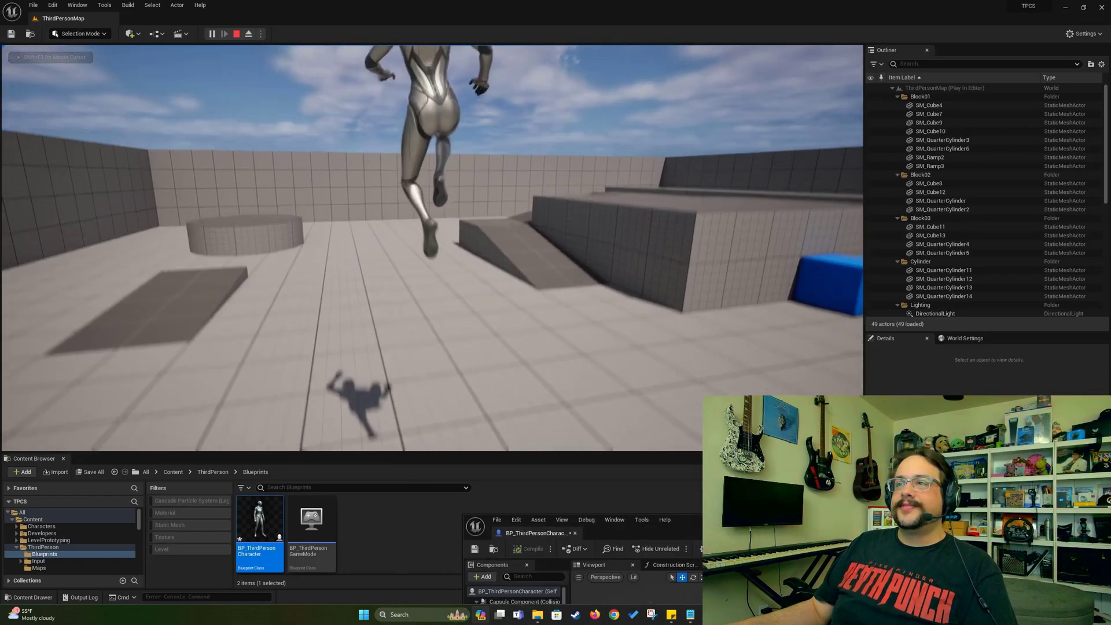
key(space)
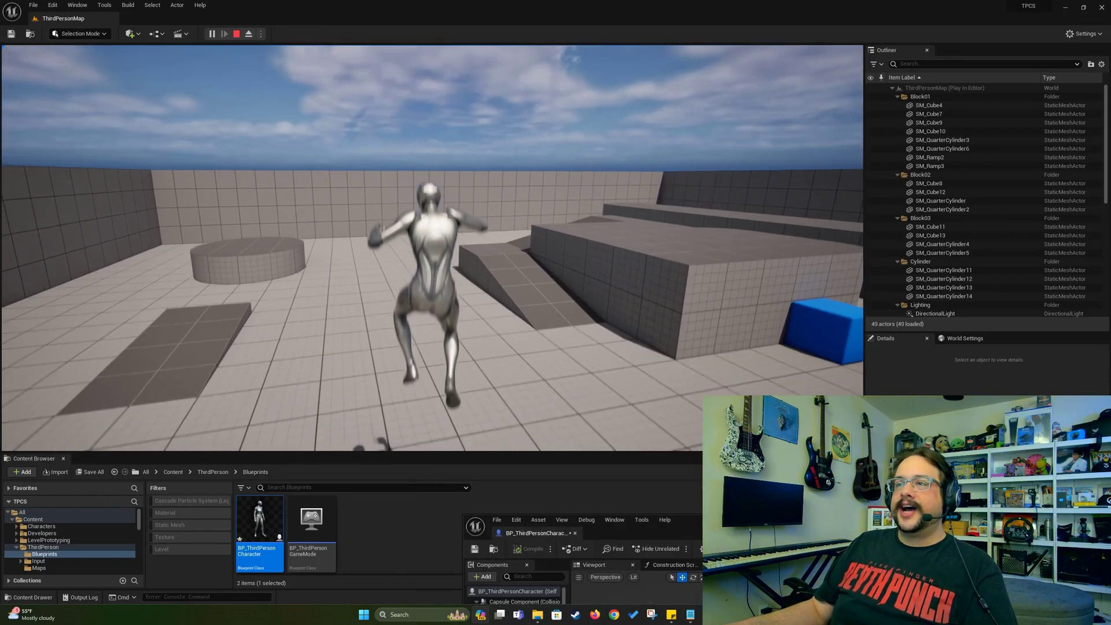
key(w)
key(space)
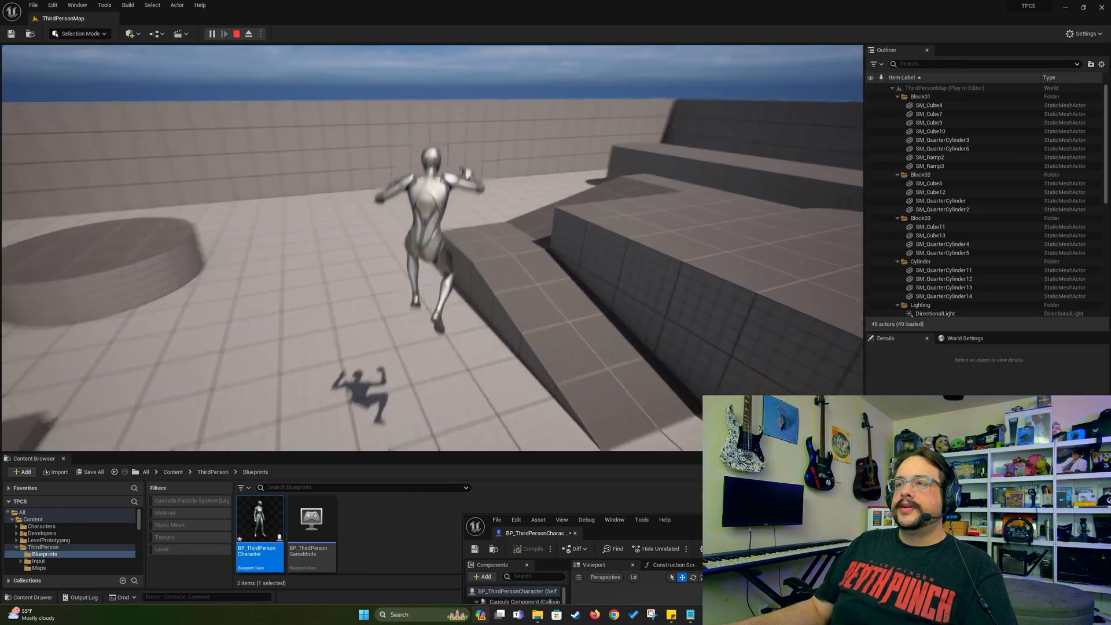
key(Escape)
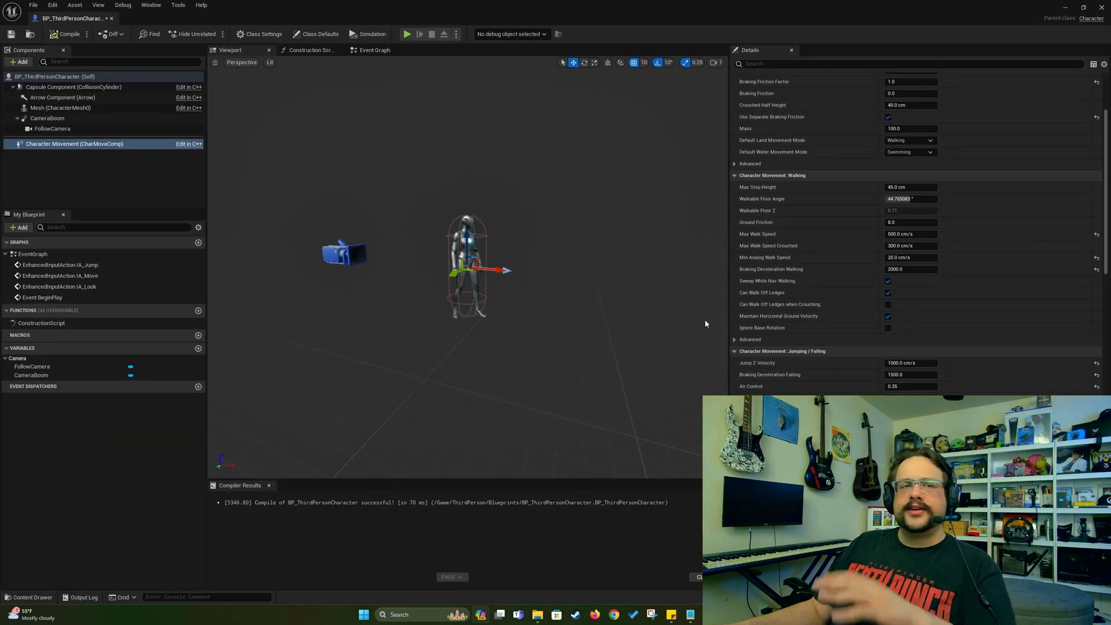
Step: Set Jump Z Velocity to 700 on the Character Movement component and compile the blueprint
click(925, 363)
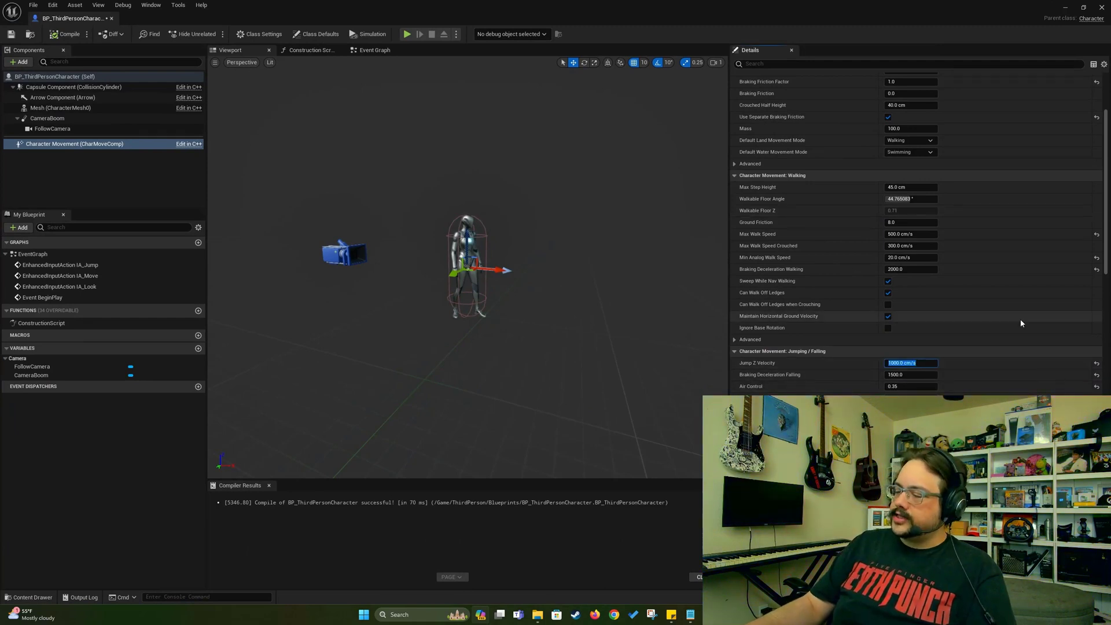
text(700)
scroll(1020, 318, up, 3)
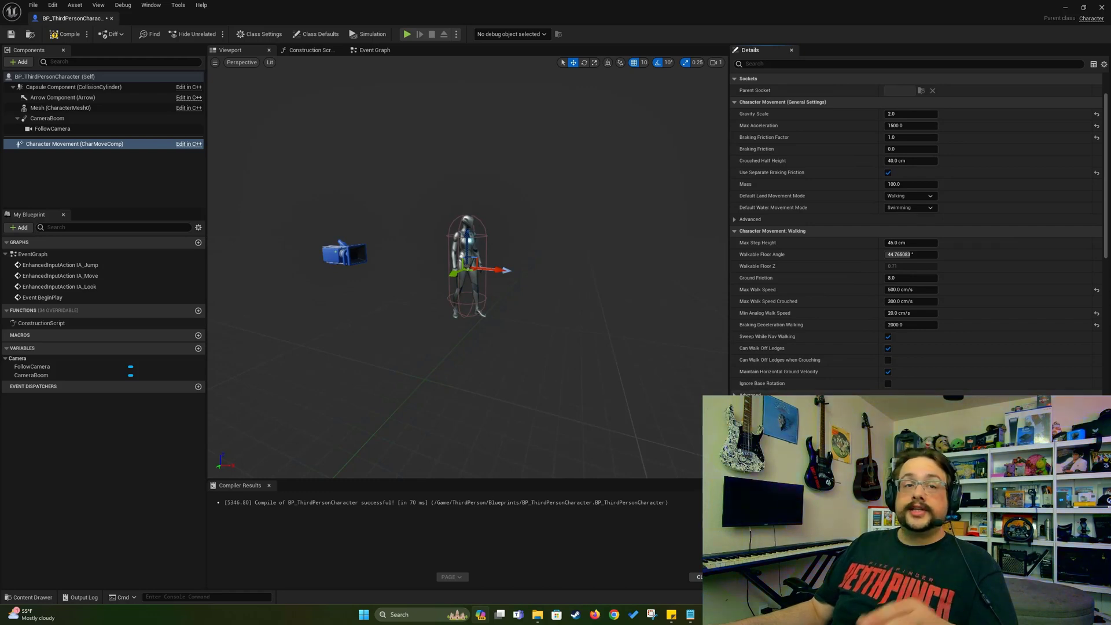
scroll(919, 234, up, 3)
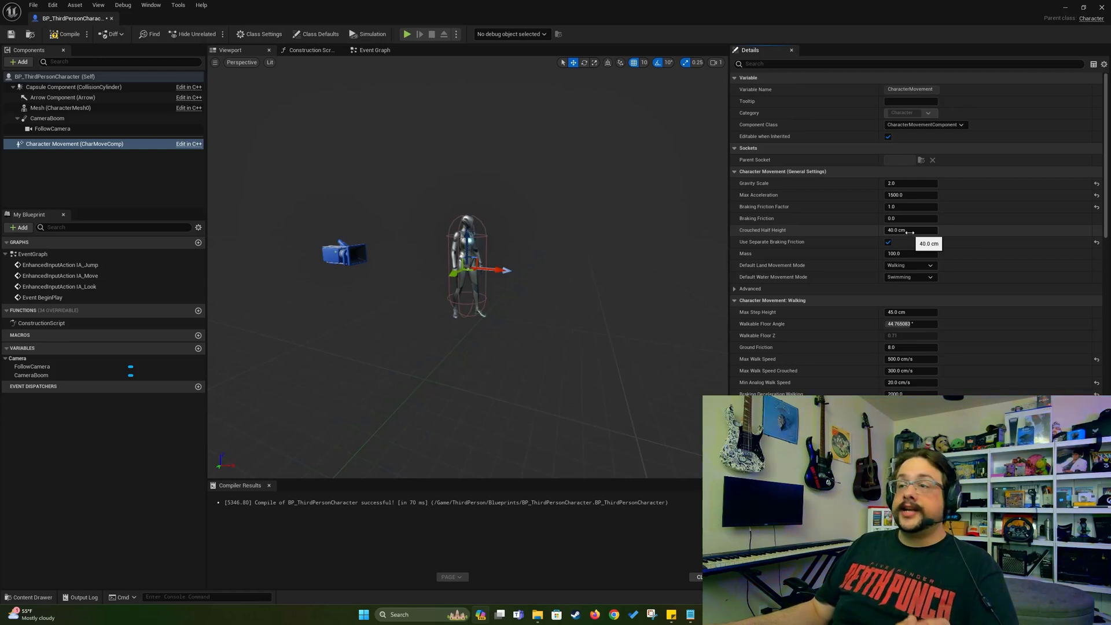
click(55, 36)
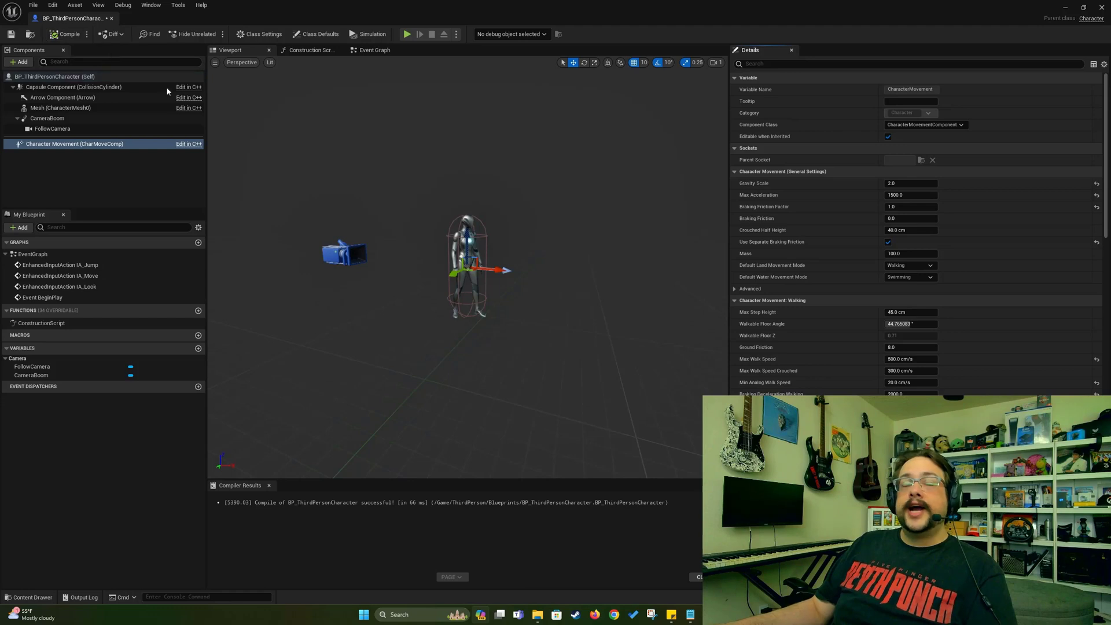
Step: Make the character's Capsule Component visible in game and play the level, turning, running and jumping with its outline shown
click(478, 217)
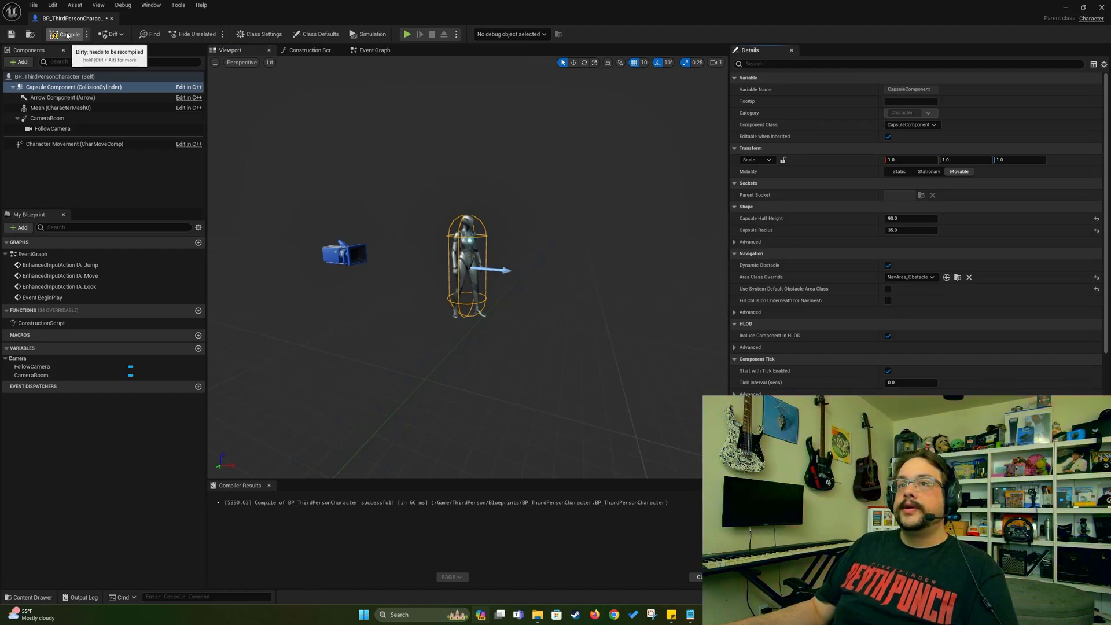
key(super+Down)
click(212, 33)
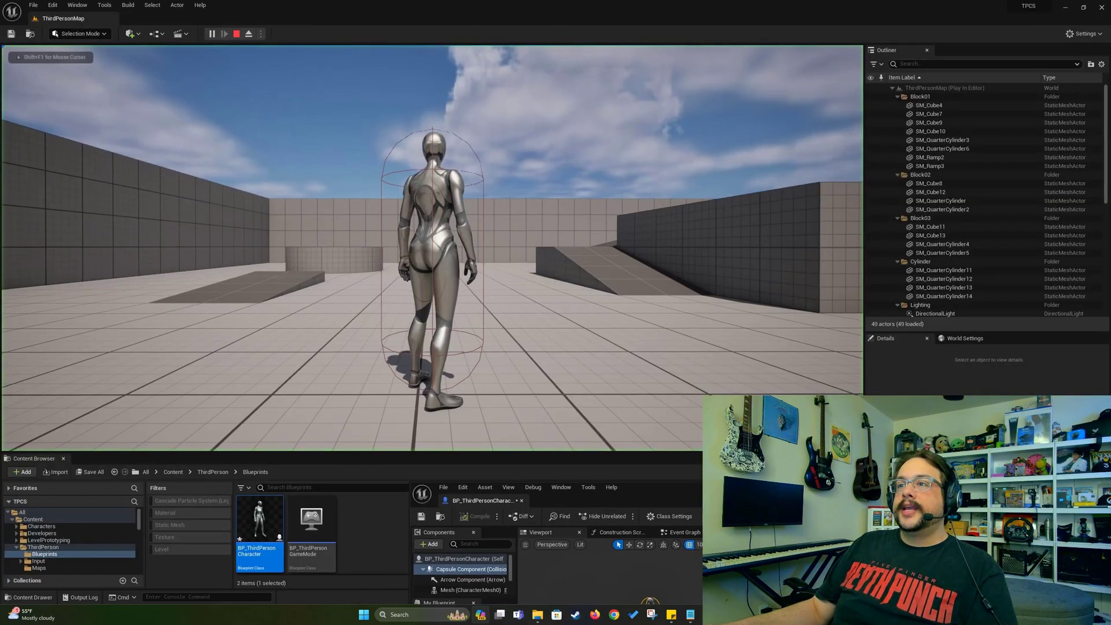
key(a)
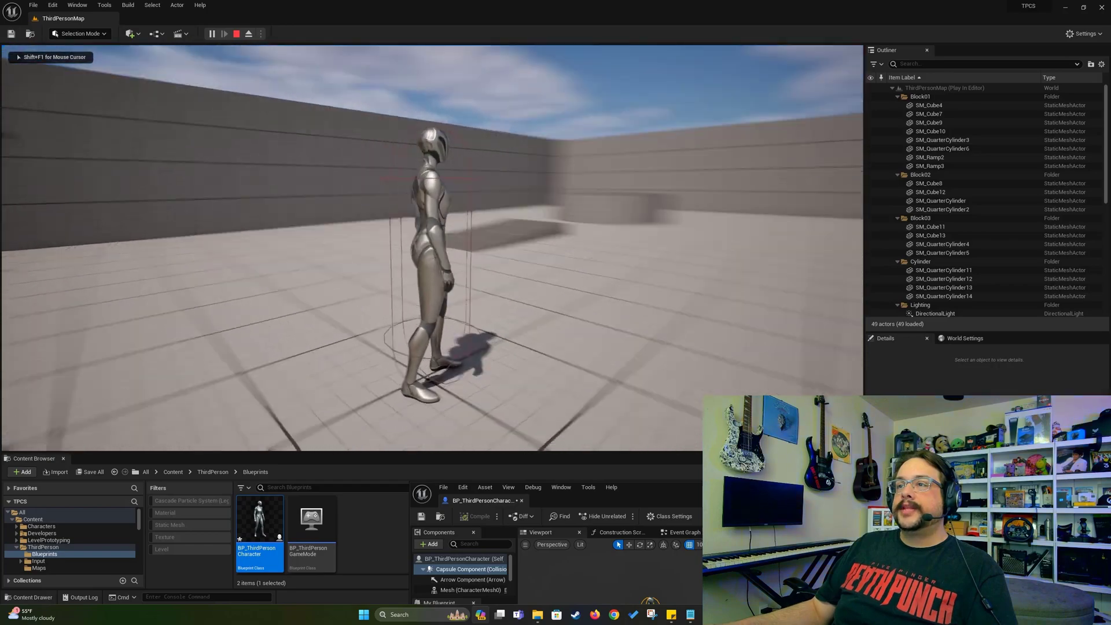
key(w)
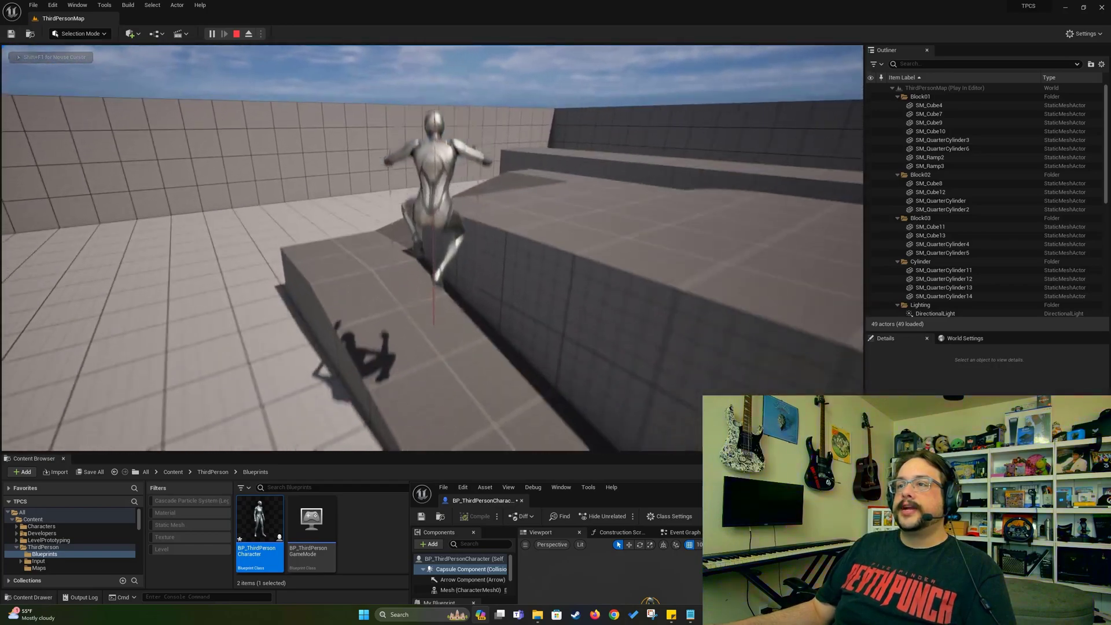
key(Escape)
Step: Maximize the blueprint editor and open its Event Graph to examine the Jump Input nodes and the Jump function's description
double_click(679, 503)
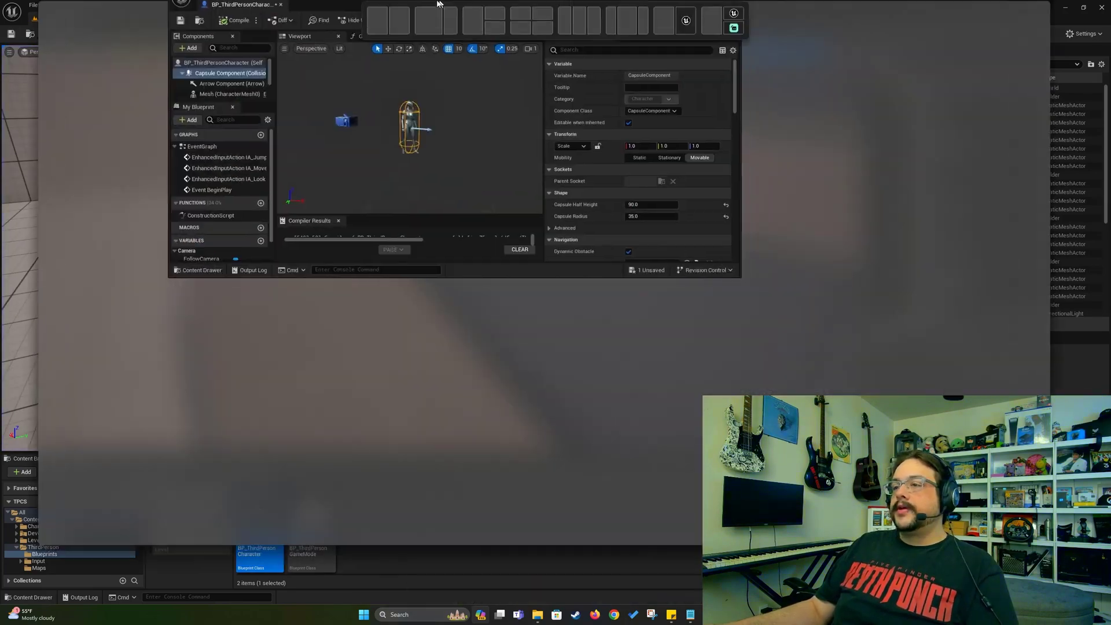
click(375, 51)
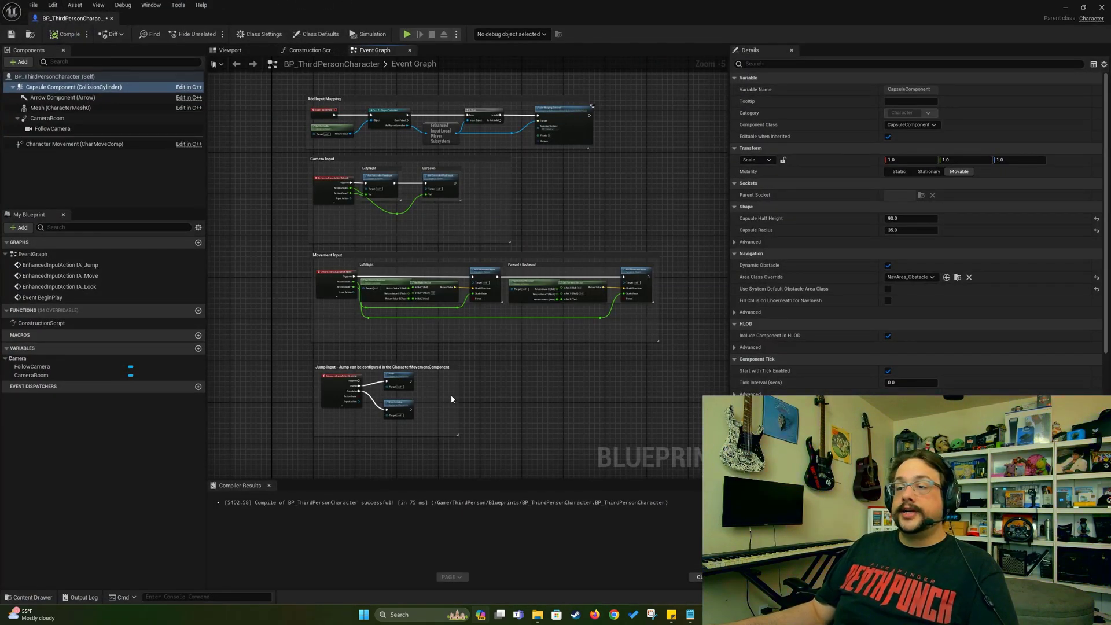
scroll(450, 395, up, 2)
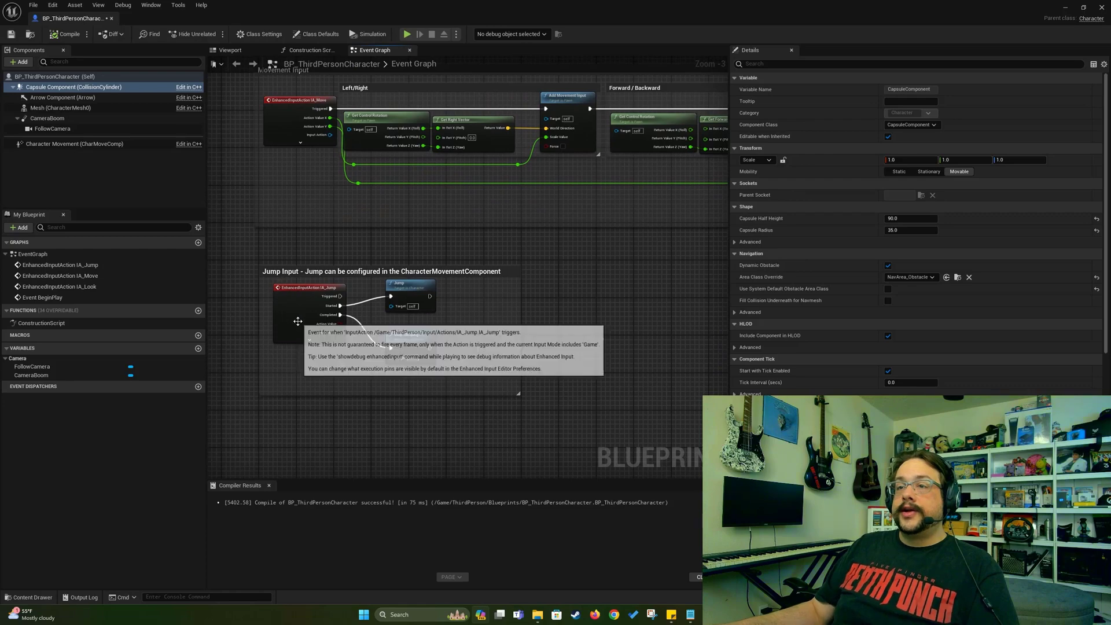
mouse_move(417, 296)
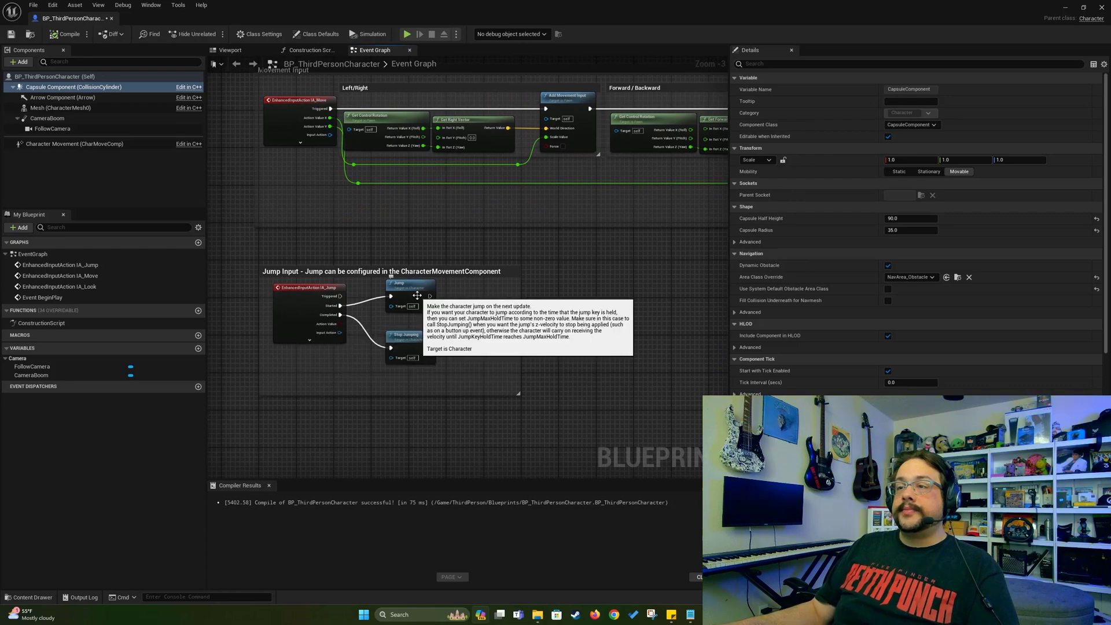
Step: Restore the blueprint window to a smaller size and open the ThirdPerson/Input/Actions folder in an enlarged Content Browser
double_click(468, 12)
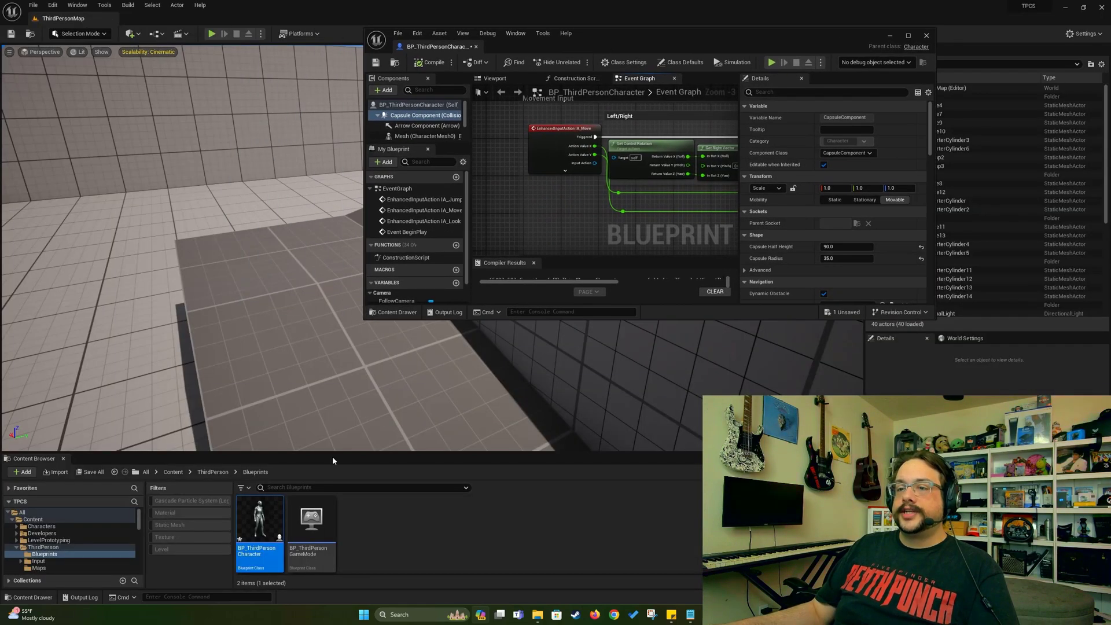
click(213, 472)
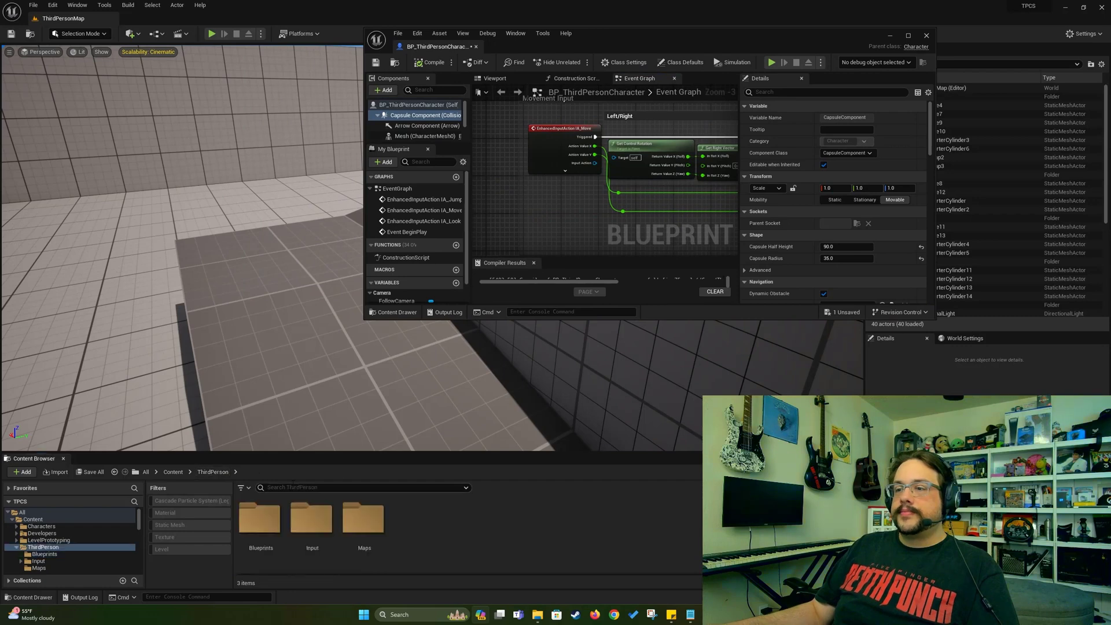
double_click(310, 515)
drag(313, 453, 312, 308)
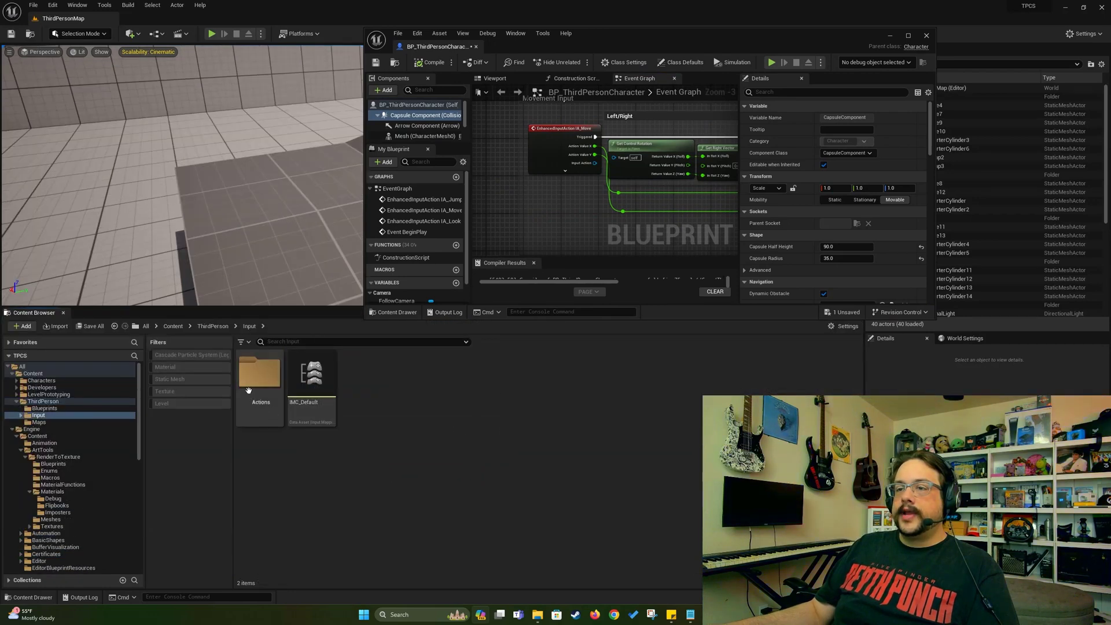
double_click(259, 373)
Step: Create a new Input Action asset named IA_Crouch in the Actions folder
right_click(450, 421)
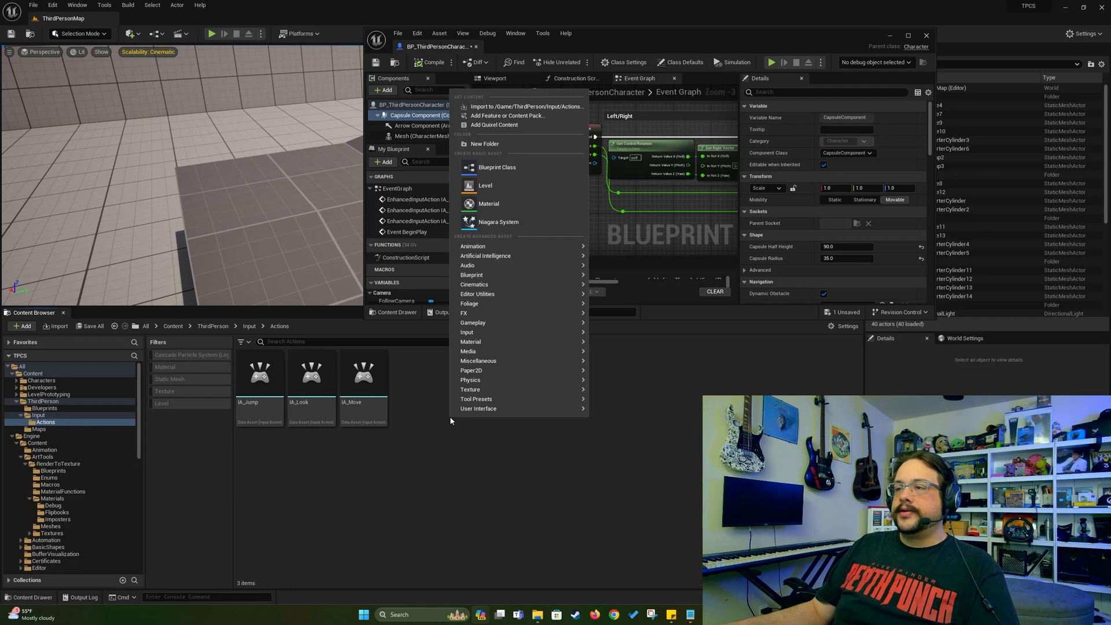
right_click(439, 429)
right_click(438, 426)
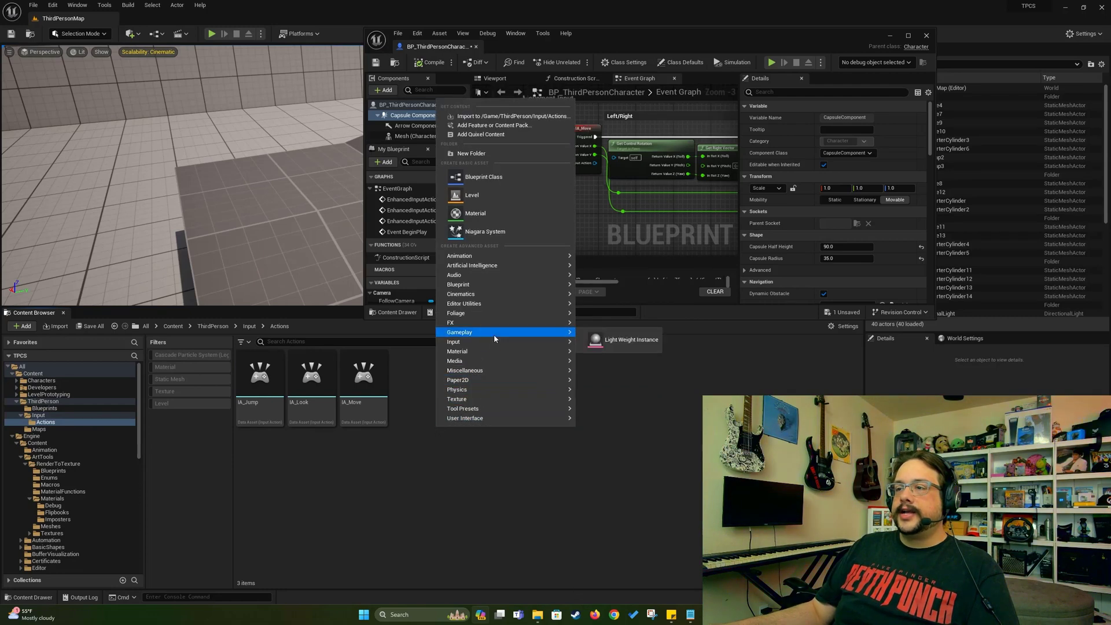
mouse_move(501, 343)
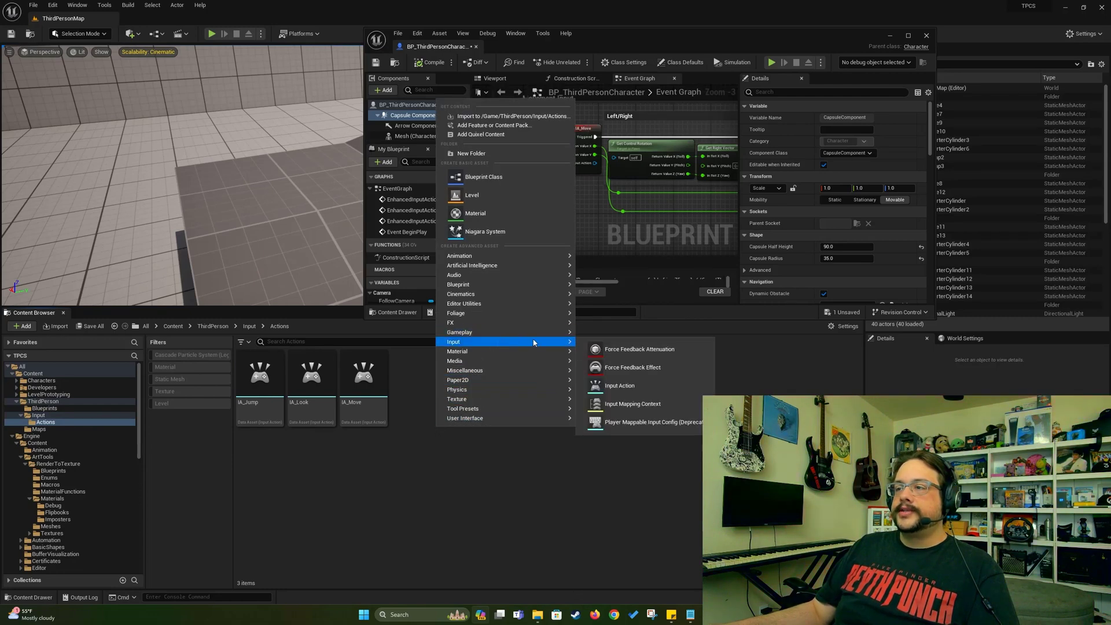
click(619, 386)
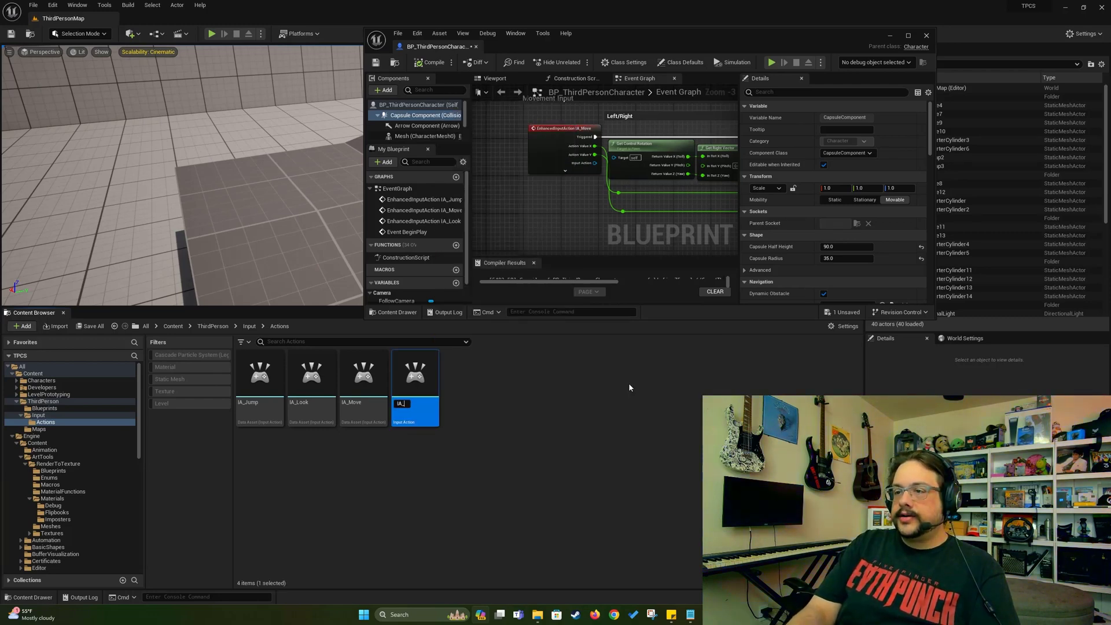
text(IA_Crouch)
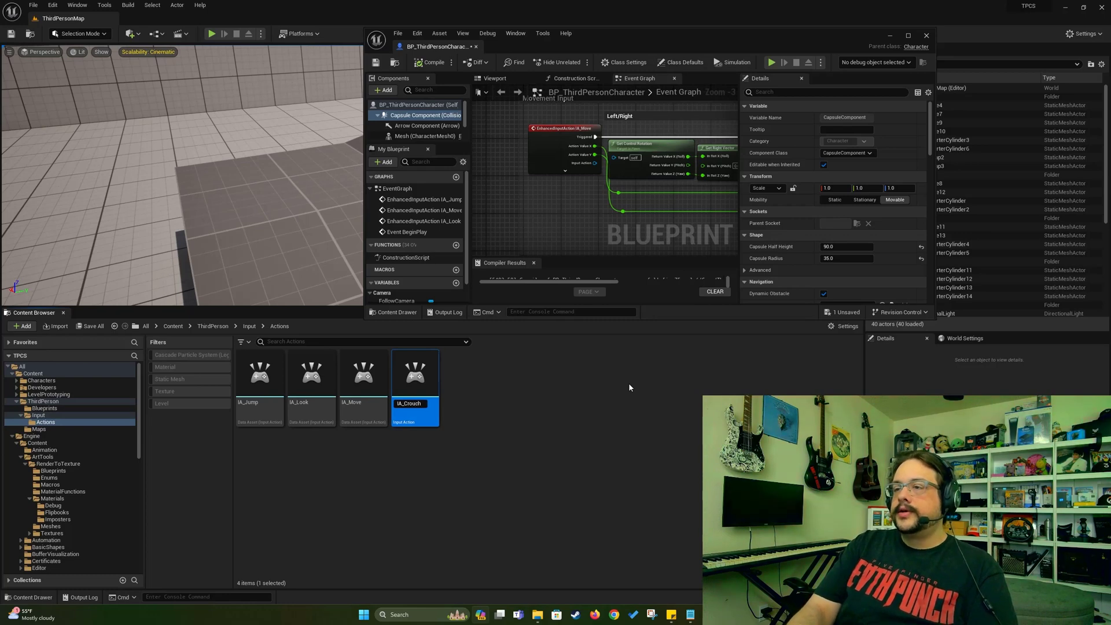
key(Return)
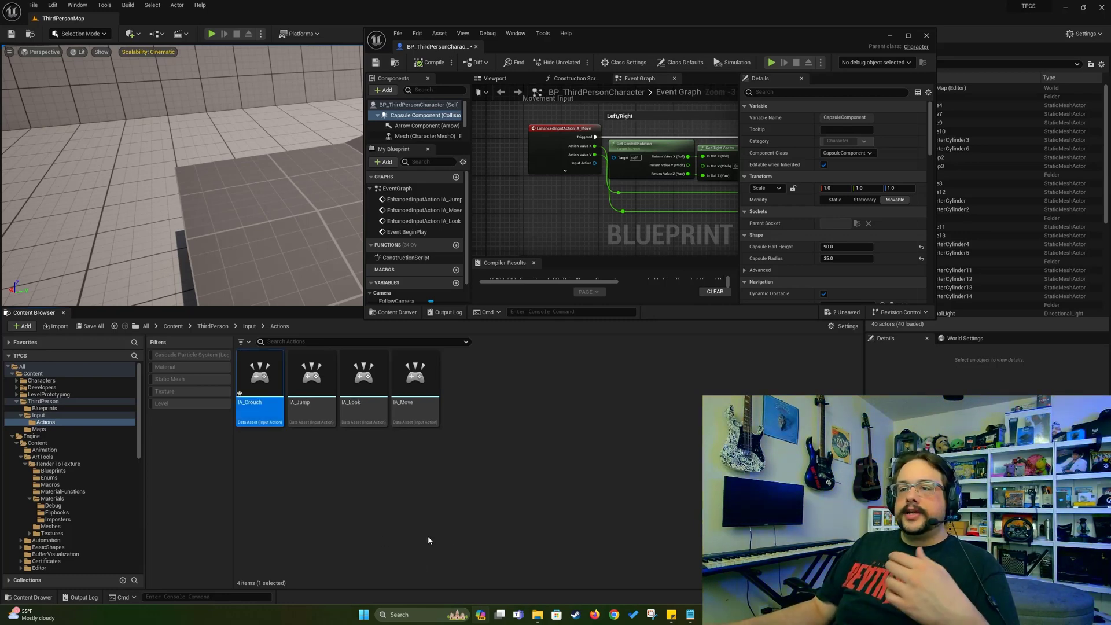
Step: Open the IMC_Default mapping context from the Input folder and add a mapping for IA_Crouch
click(249, 327)
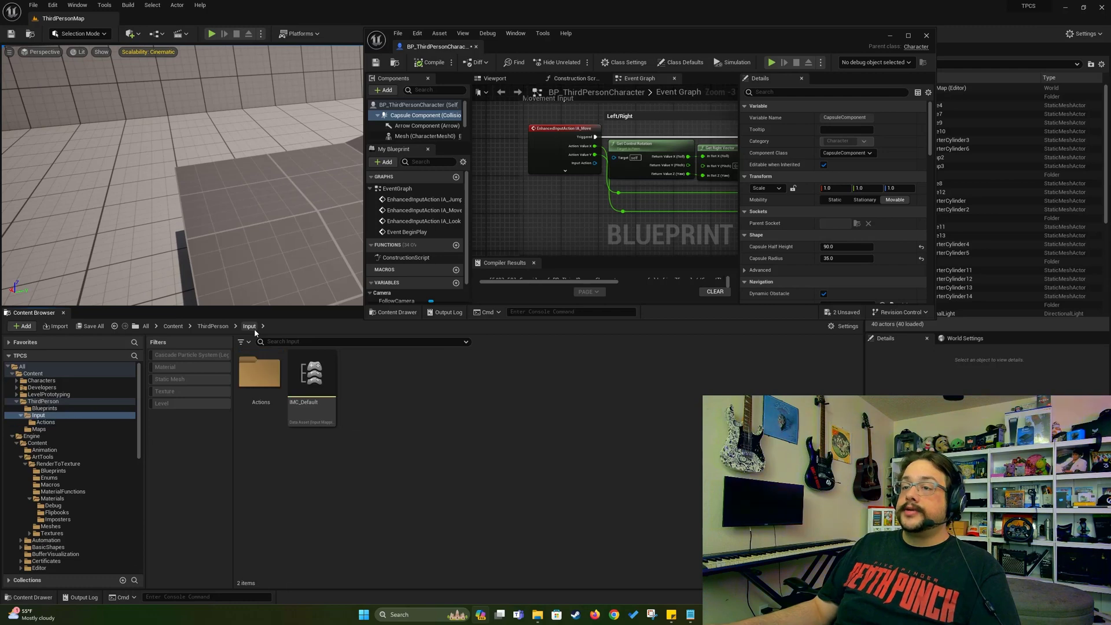
double_click(299, 415)
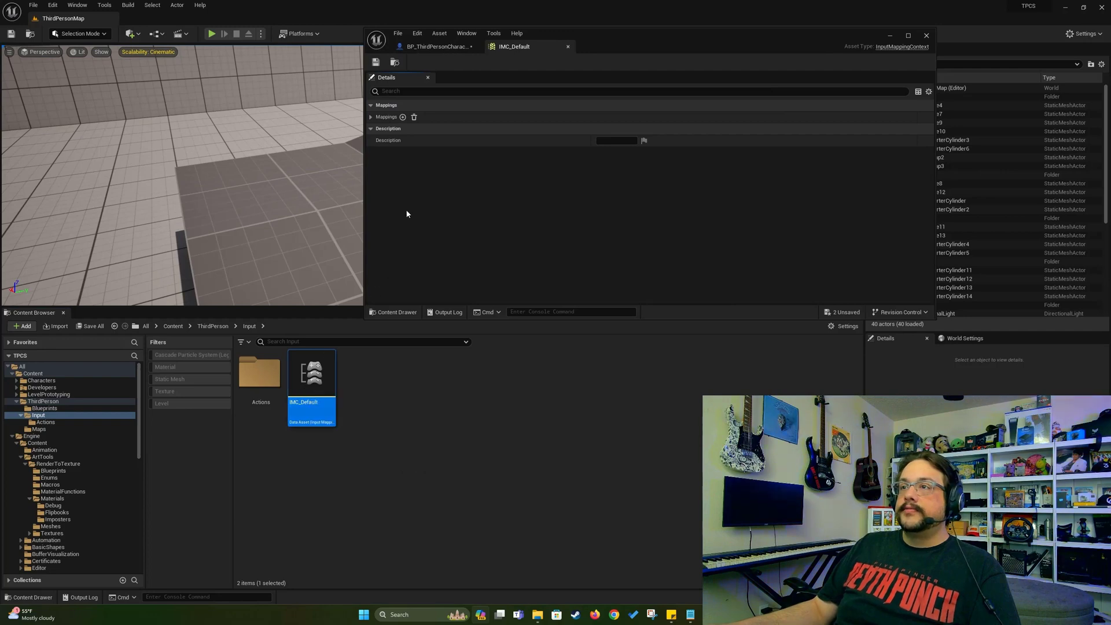
click(371, 117)
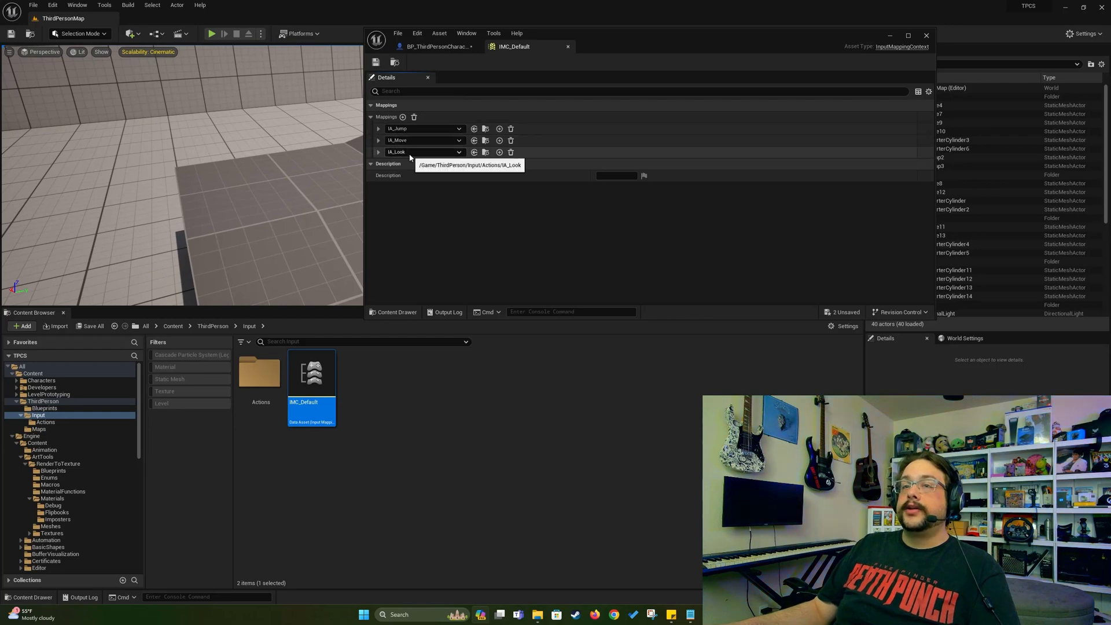
click(403, 118)
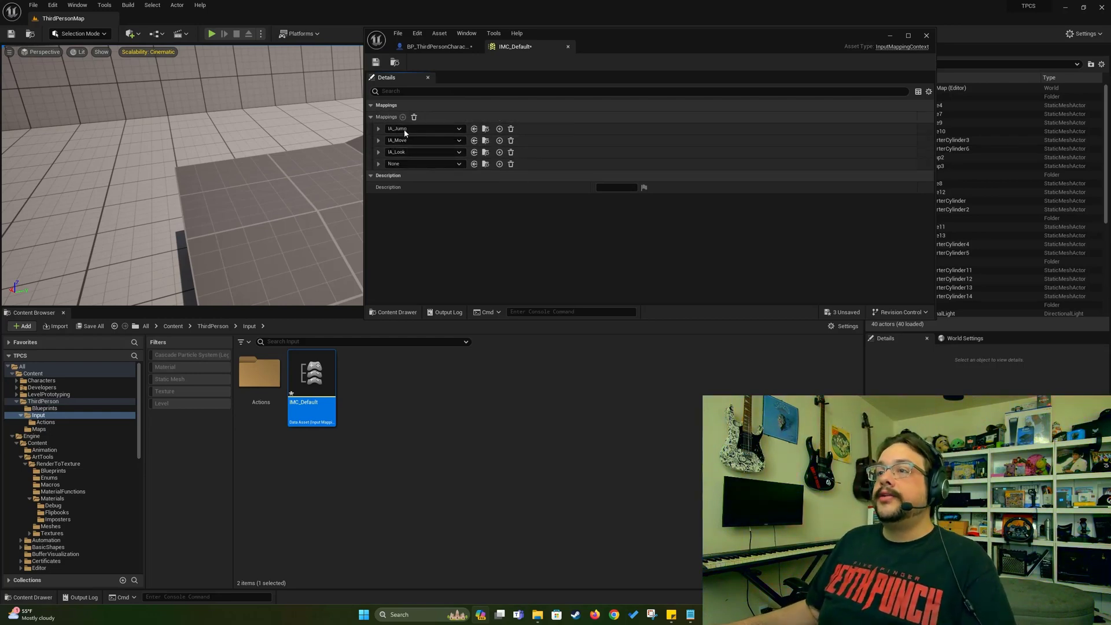
click(401, 162)
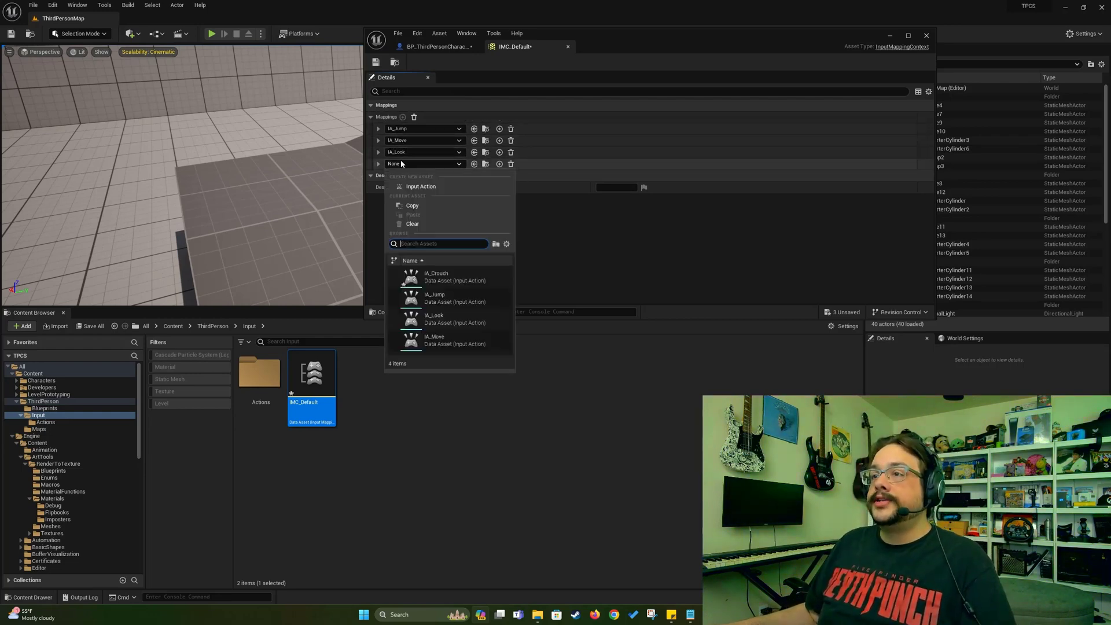
click(453, 284)
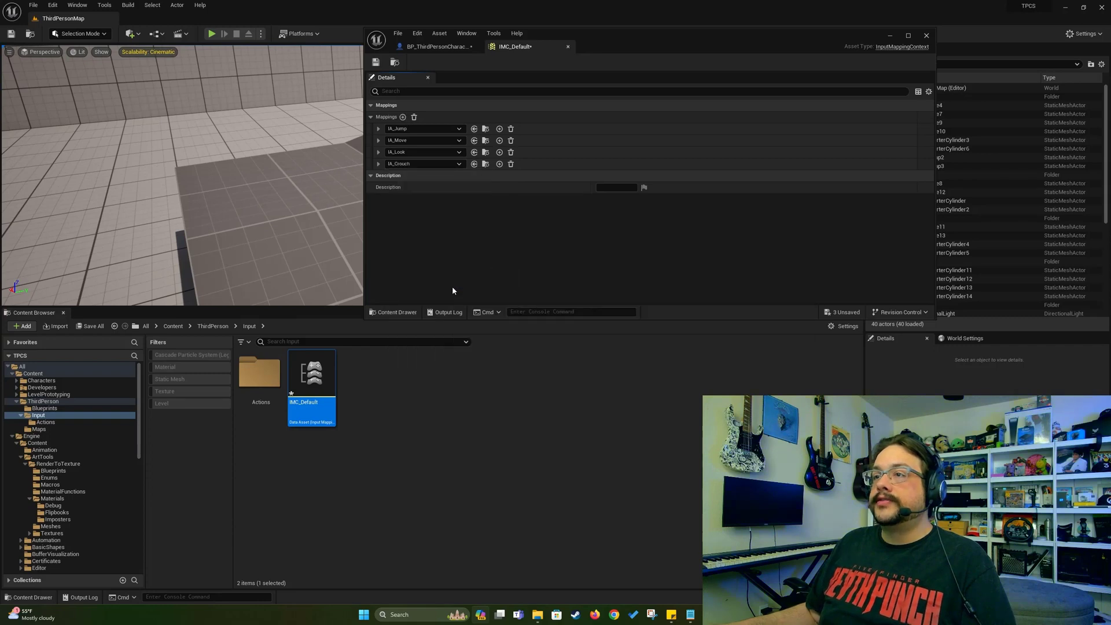
Step: Bind the Left Ctrl key to the IA_Crouch mapping and look through the available keyboard keys without changing the binding
click(378, 164)
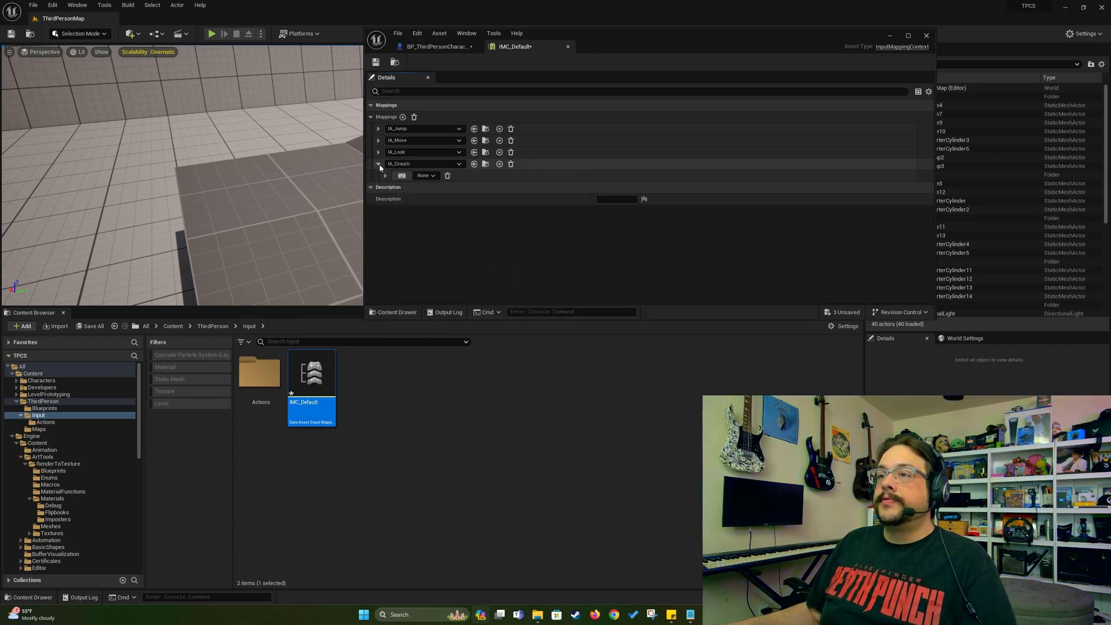
click(426, 177)
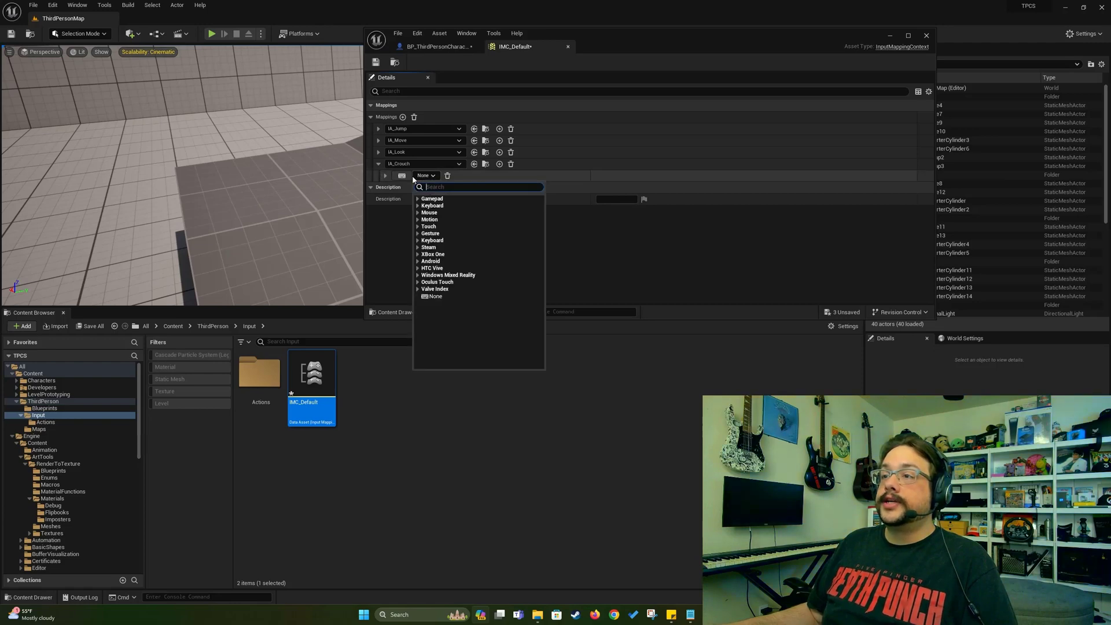
double_click(405, 176)
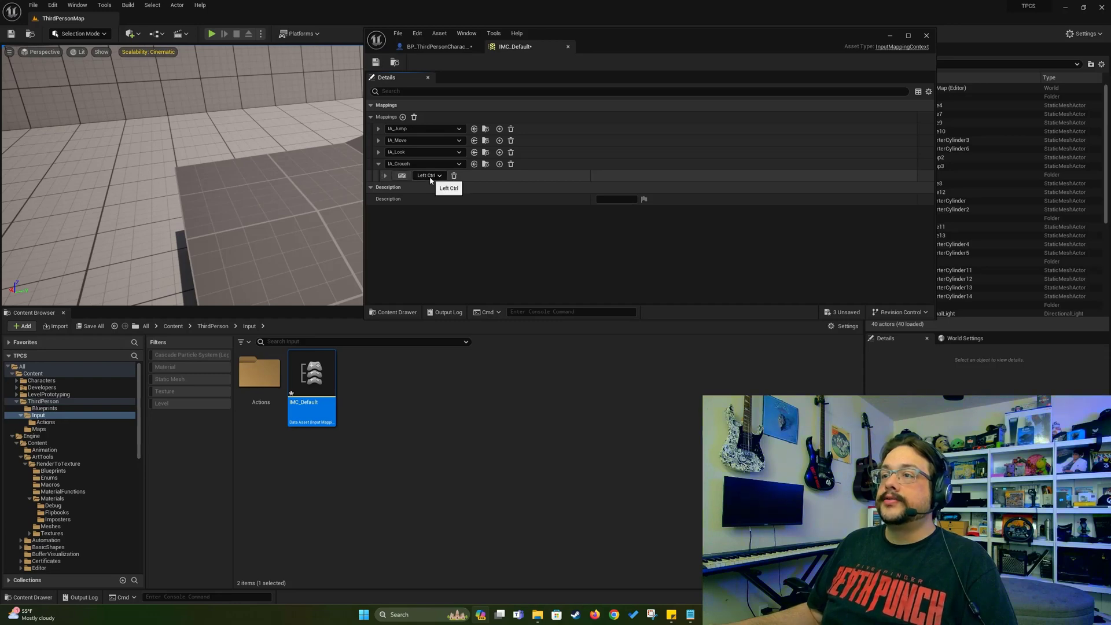
click(430, 179)
click(419, 206)
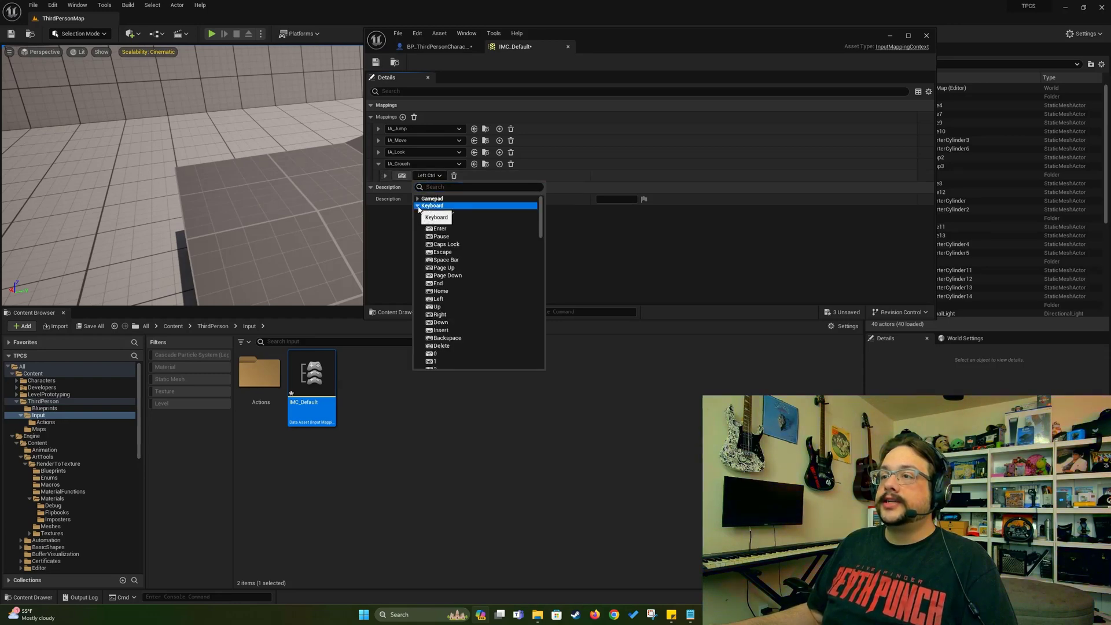
scroll(465, 347, down, 5)
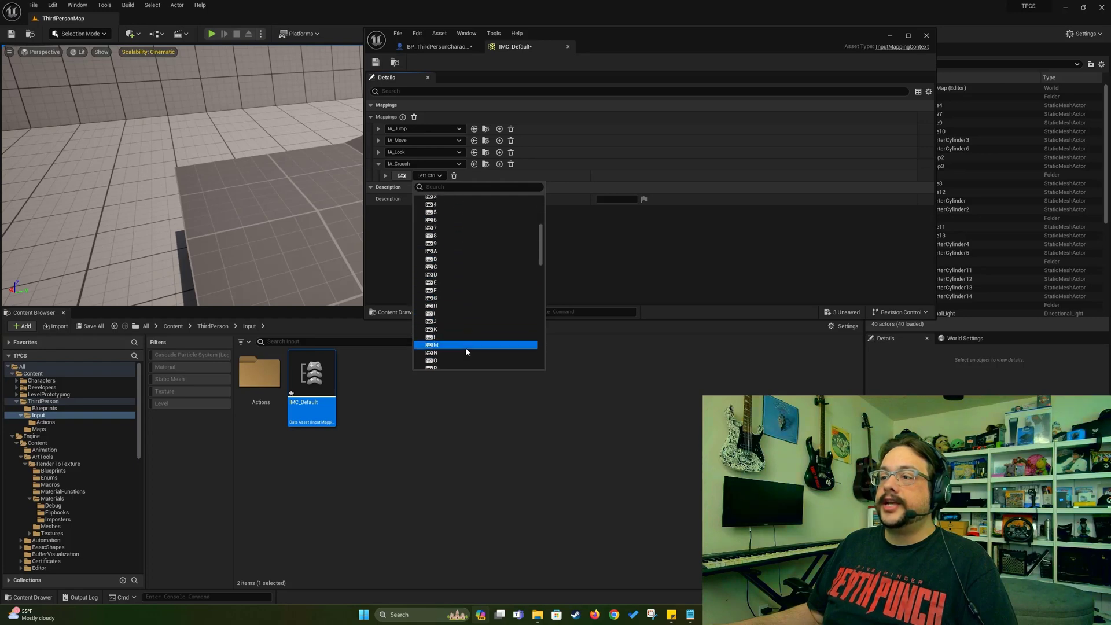
click(605, 234)
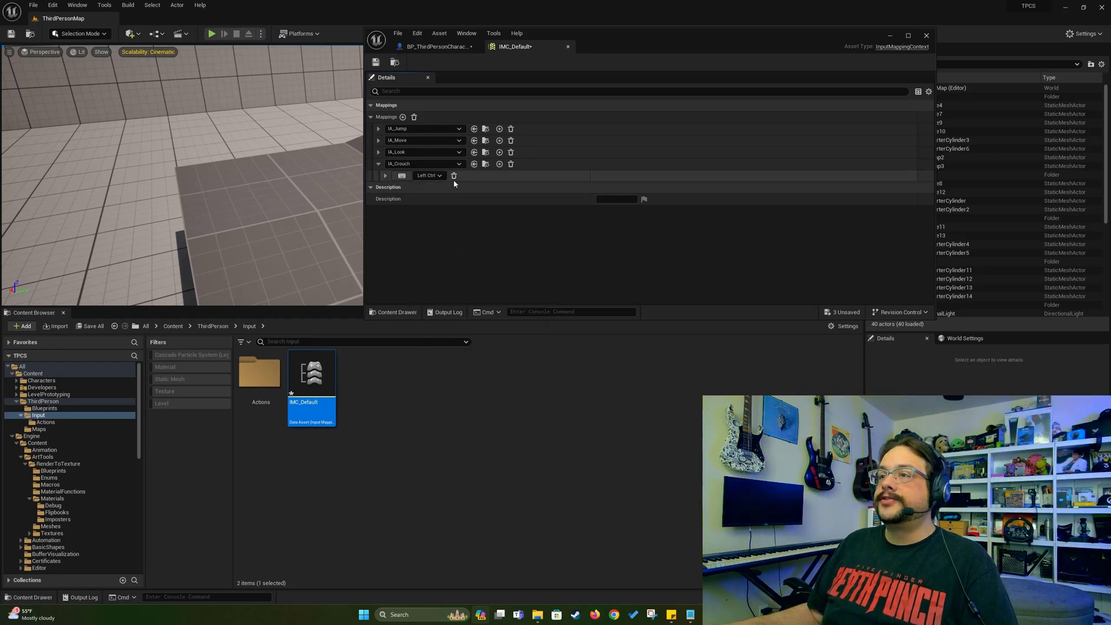
Step: Save the IMC_Default mapping context and the BP_ThirdPersonCharacter blueprint
click(377, 62)
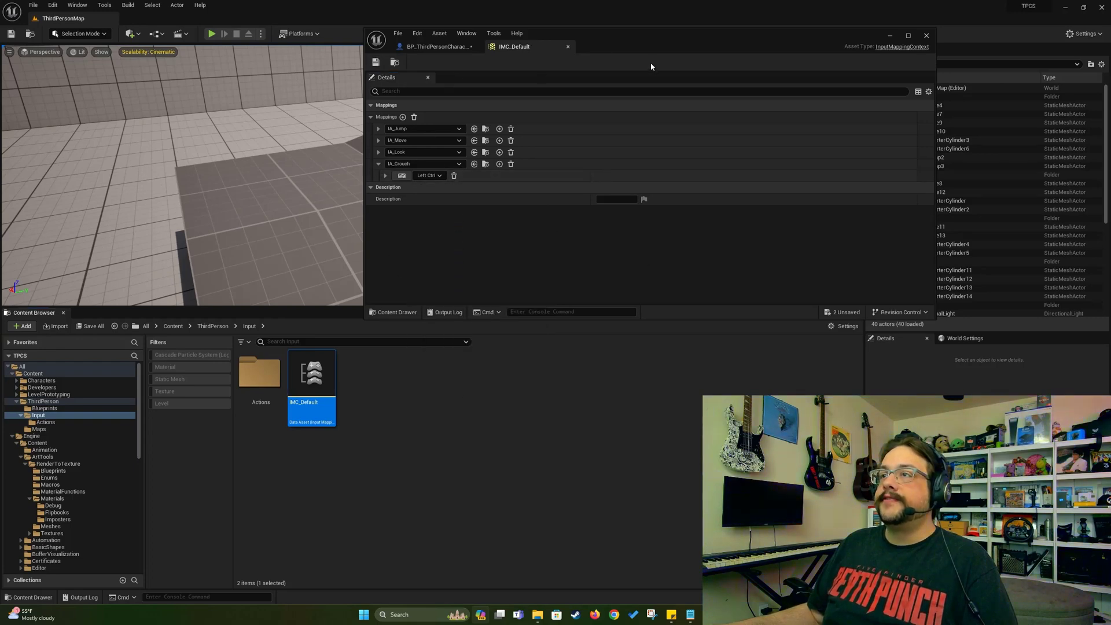
click(437, 46)
click(375, 63)
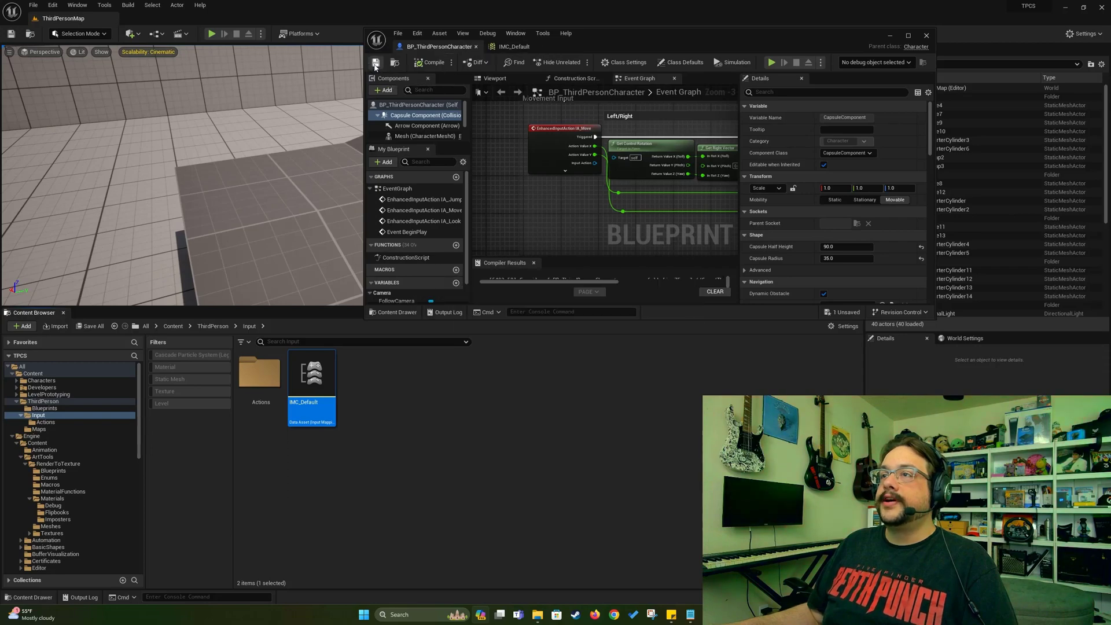
Step: Maximize the blueprint editor and add the IA_Crouch enhanced input event below the Jump Input group in the Event Graph
double_click(604, 29)
right_drag(393, 423, 484, 293)
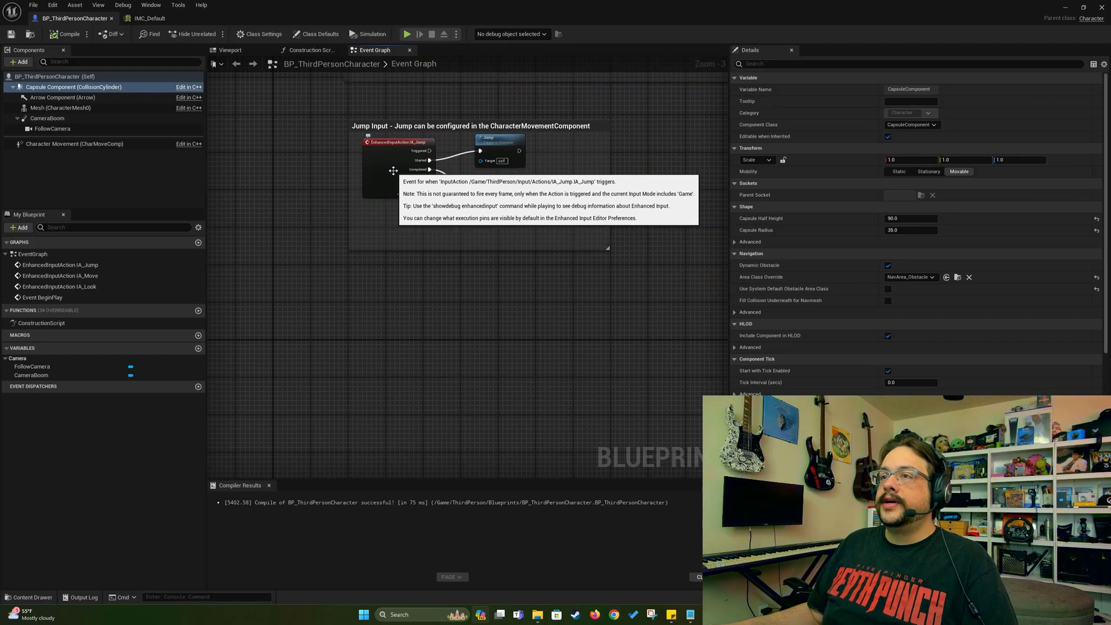
right_click(388, 331)
text(crouch)
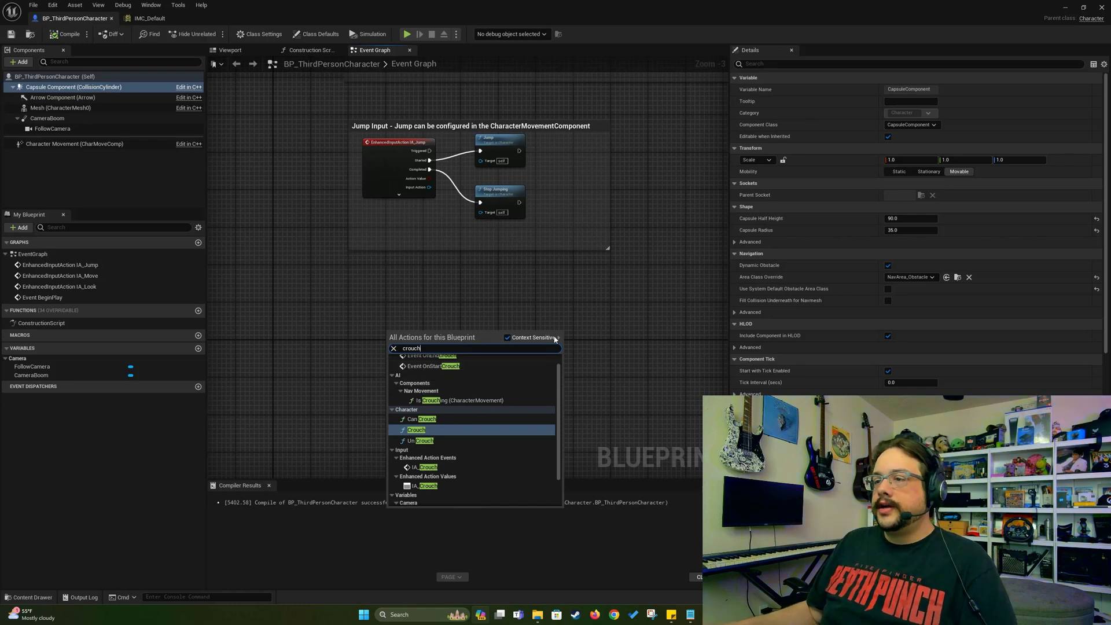
scroll(463, 445, down, 2)
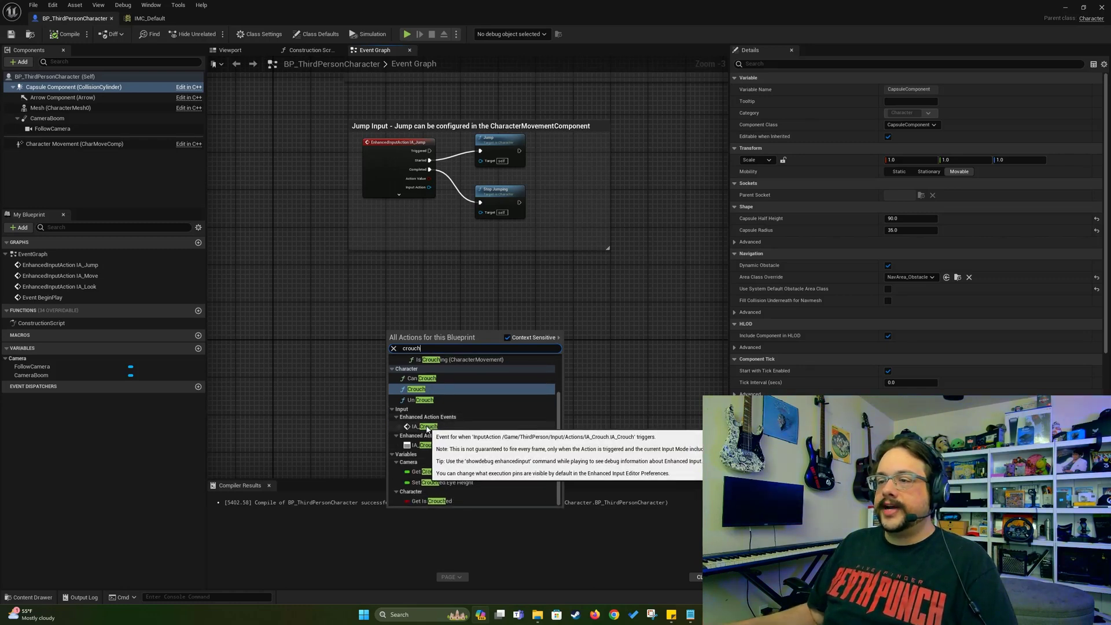
click(453, 431)
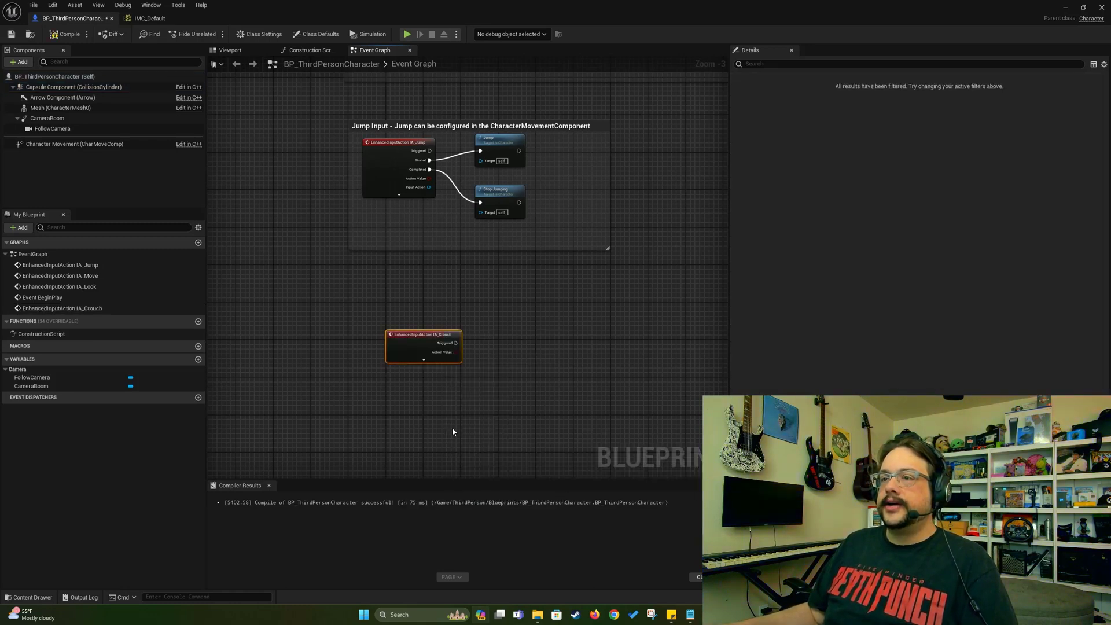
Step: Add a Crouch function node connected to the Started output of the IA_Crouch event
scroll(440, 382, up, 2)
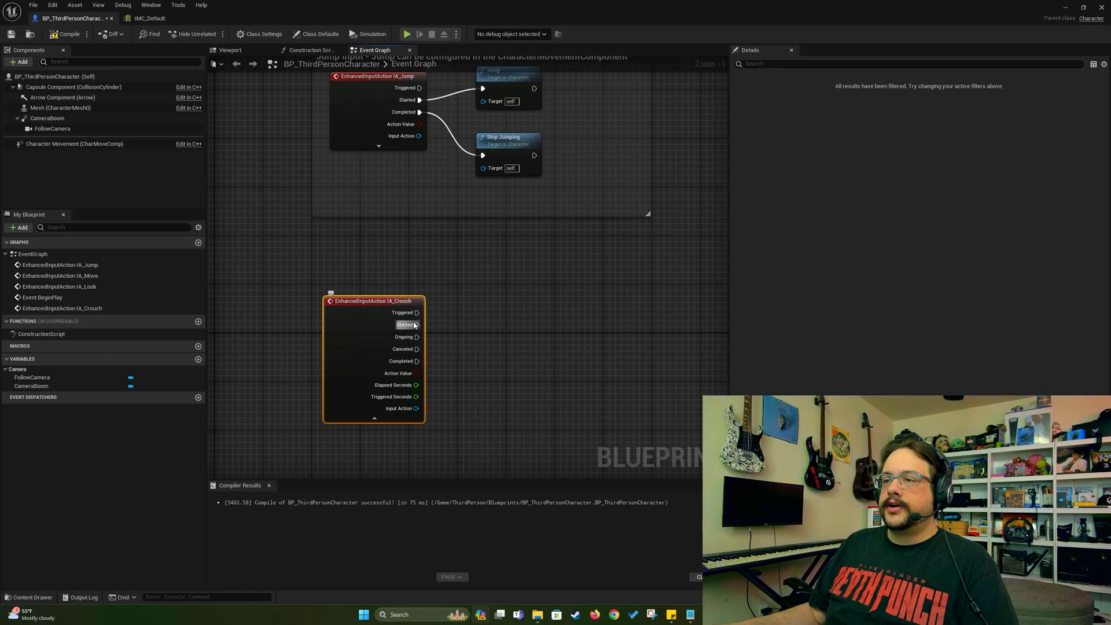
drag(415, 325, 562, 309)
text(crouch)
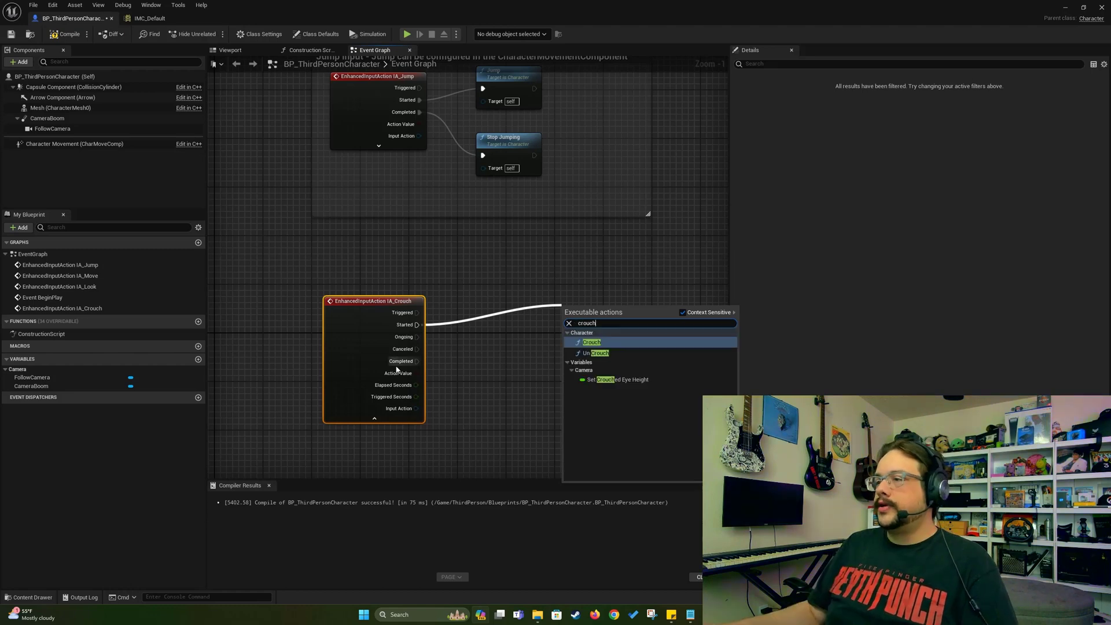
click(590, 343)
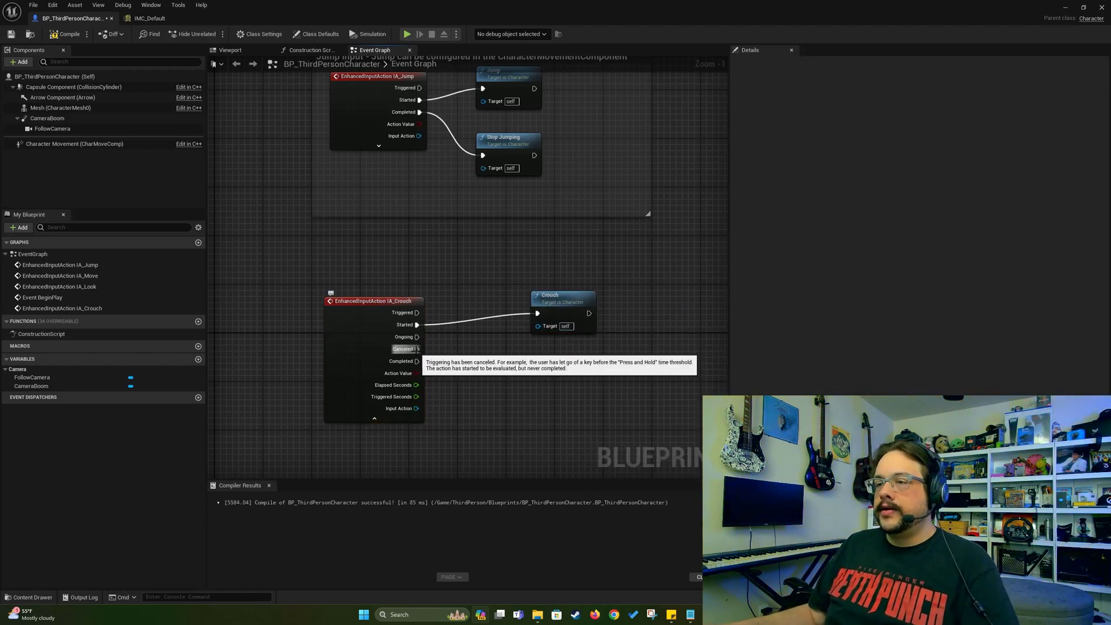
Step: Add an Un Crouch function node connected to the Completed output of the IA_Crouch event
drag(417, 361, 547, 408)
text(uncro)
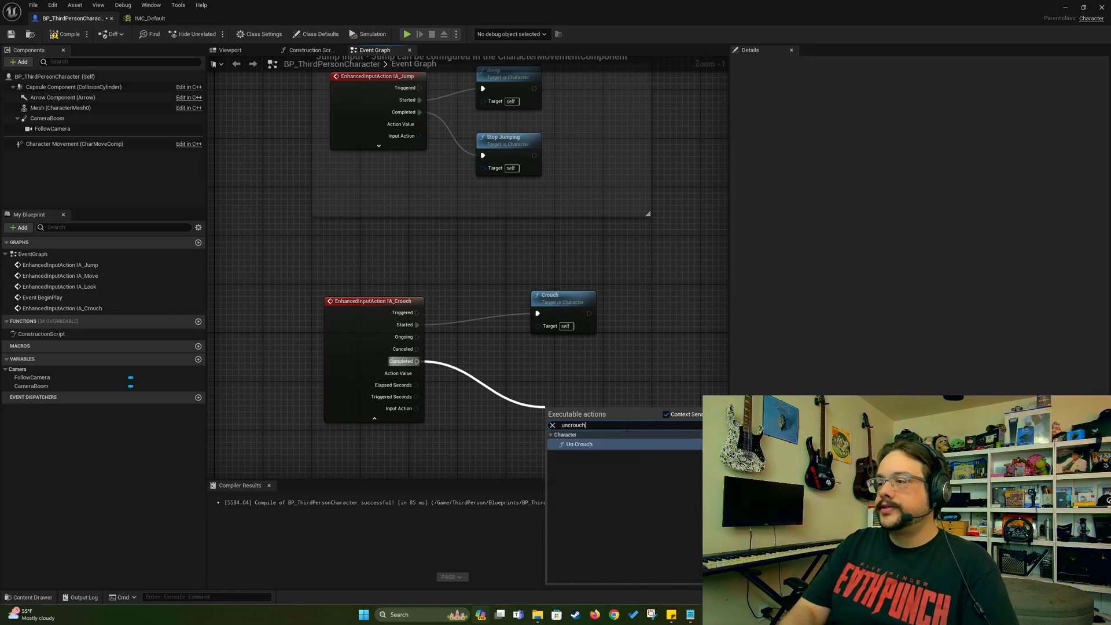
text(uch)
key(Return)
Step: Filter the Character Movement component's details for "crouch" and enable Can Crouch
click(74, 144)
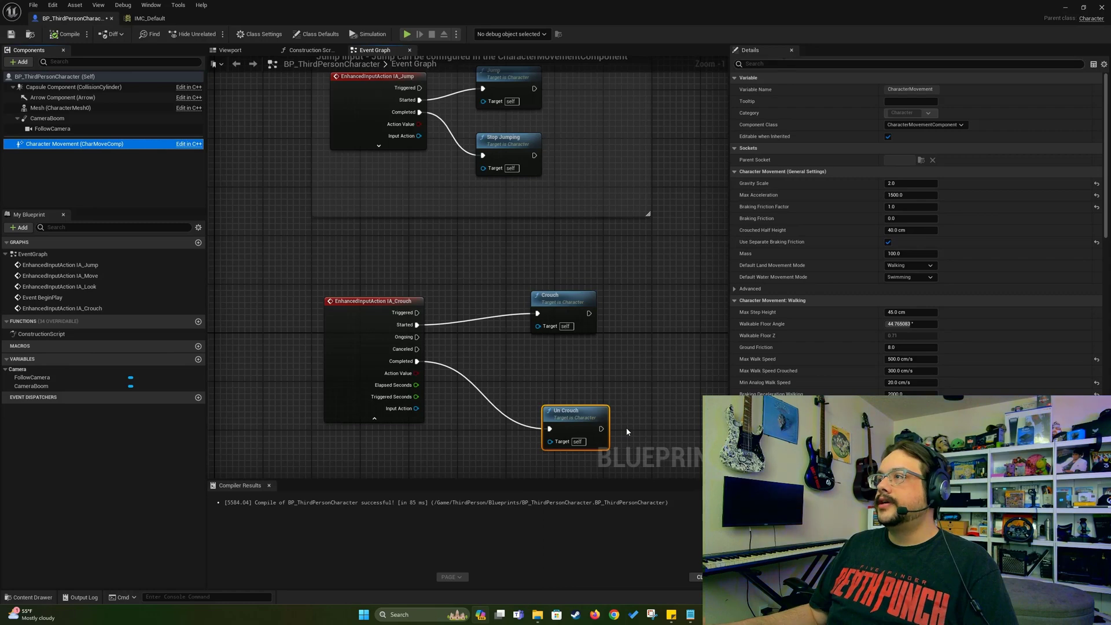
click(809, 65)
text(crouch)
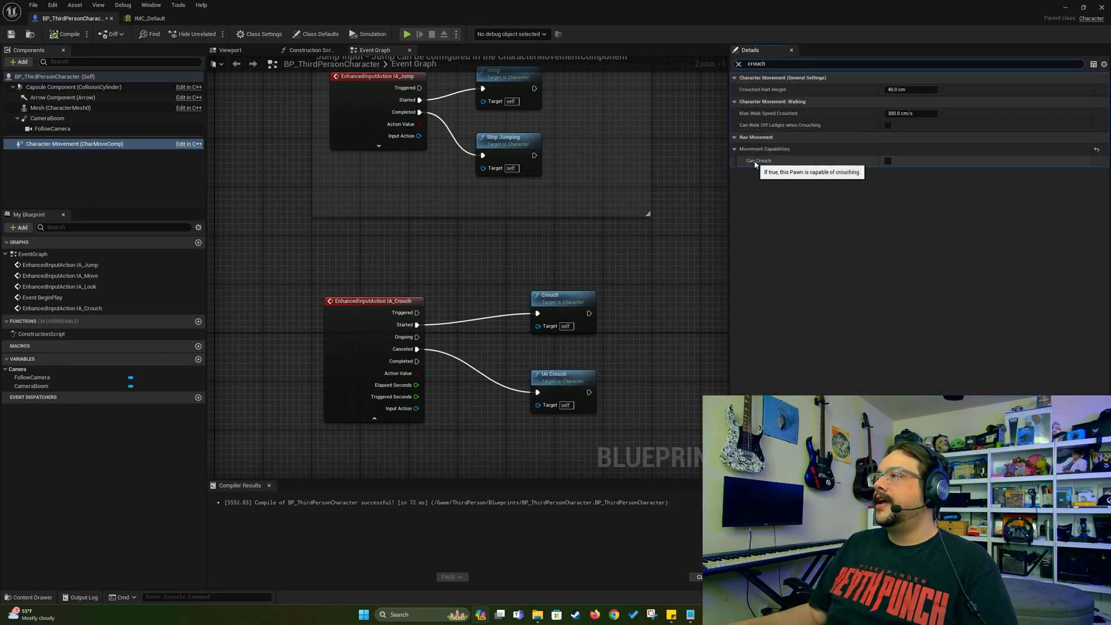
click(888, 161)
Step: Compile the character blueprint and play-test crouching and standing up while moving through the level
click(65, 34)
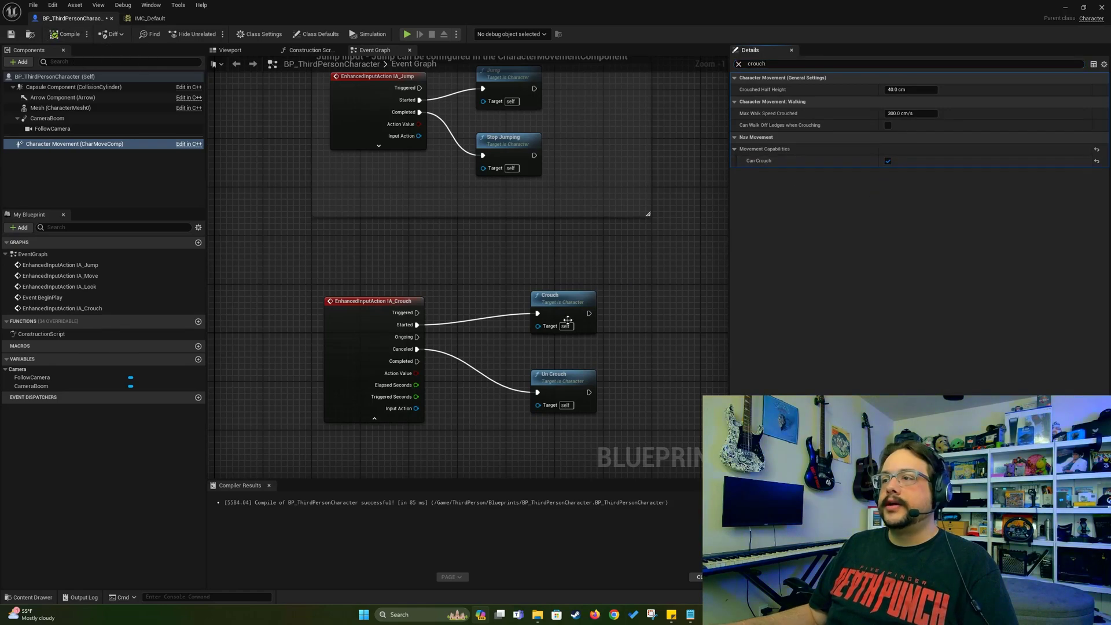
click(407, 34)
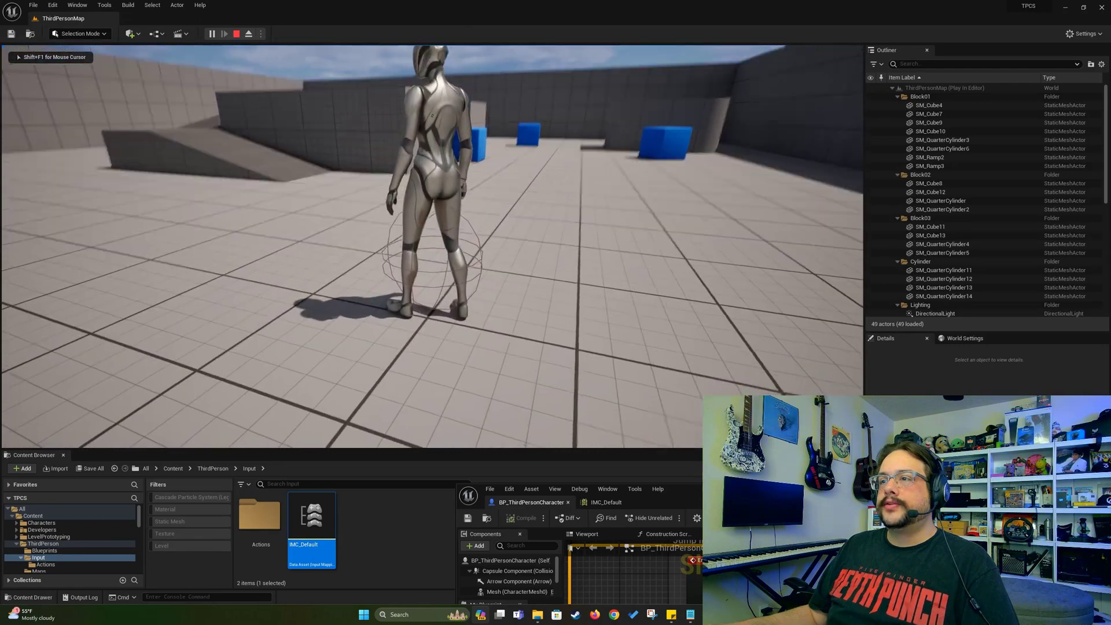
key(w)
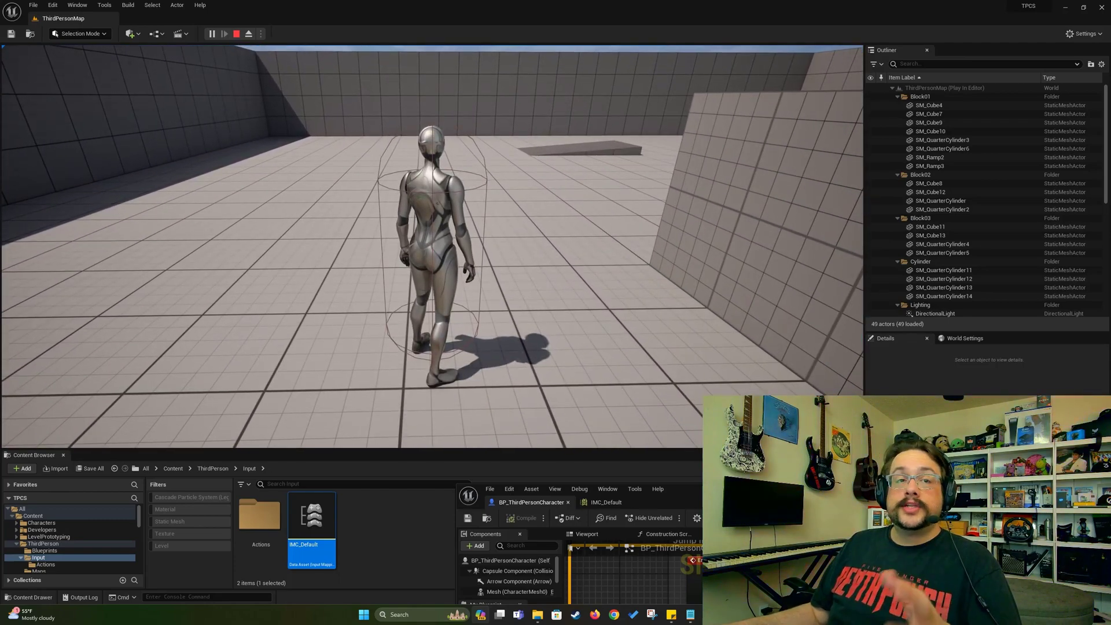
key(c)
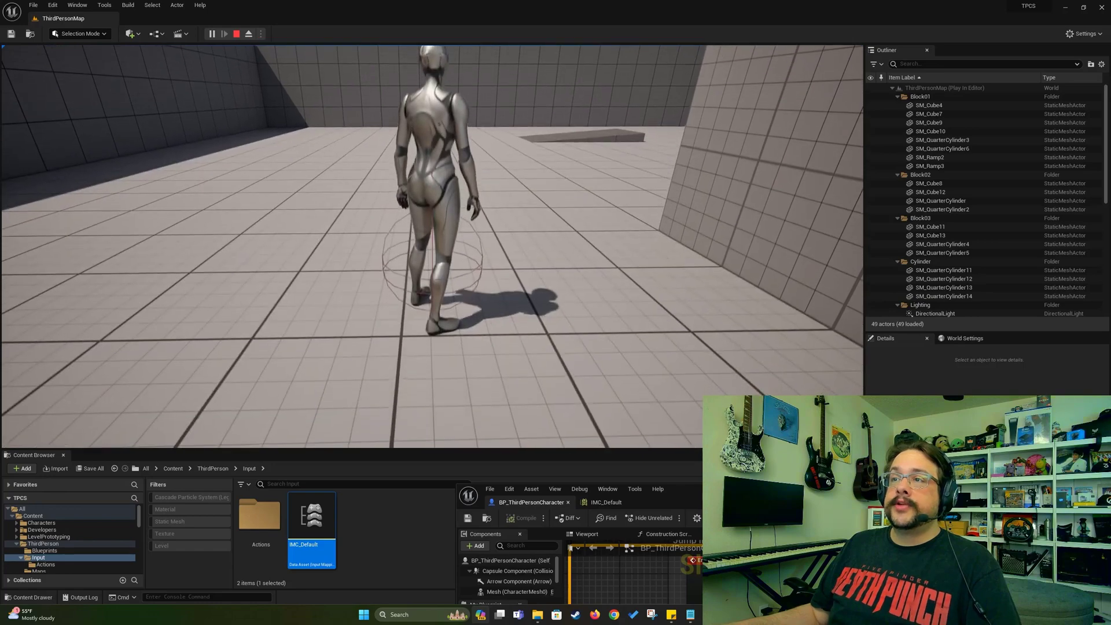
key(c)
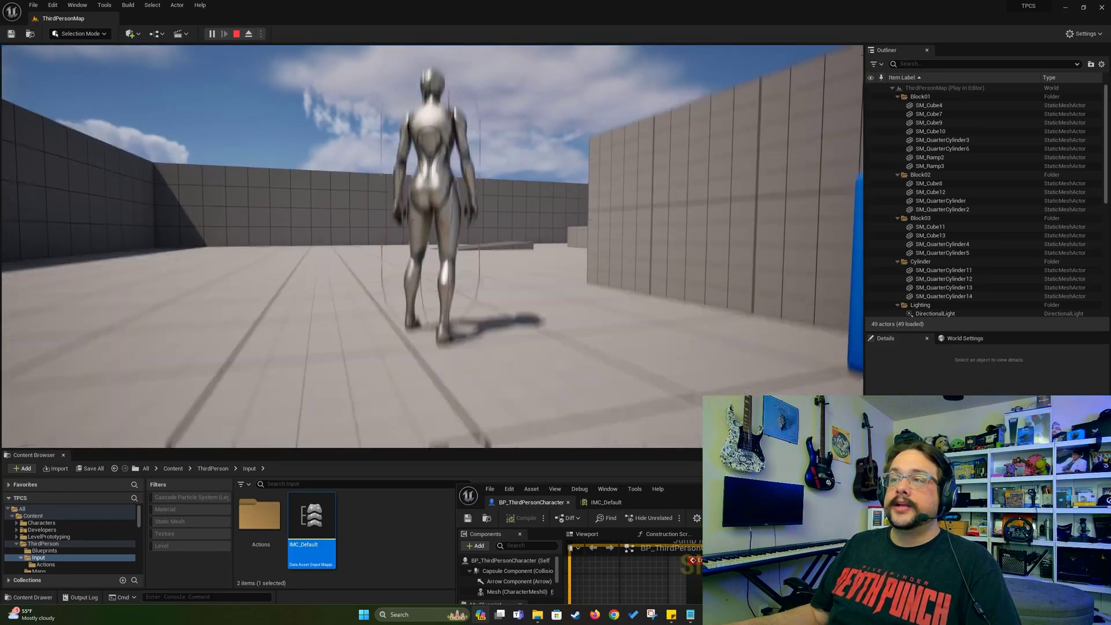
key(Escape)
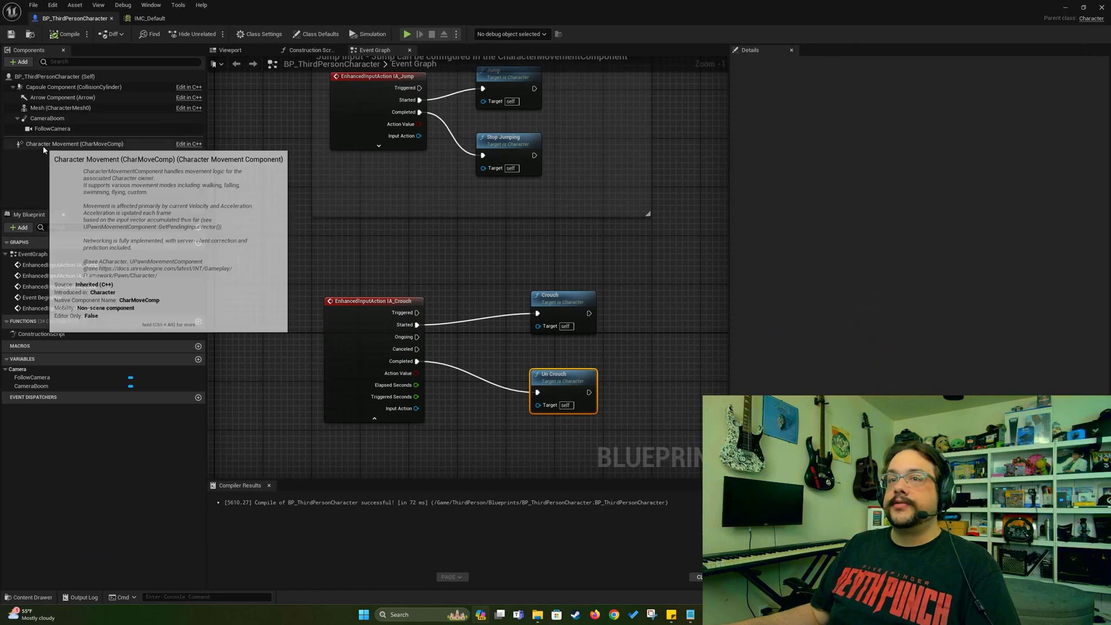
Step: Review the Character Movement component's crouch settings and move the blueprint editor window aside to uncover the level viewport
click(70, 144)
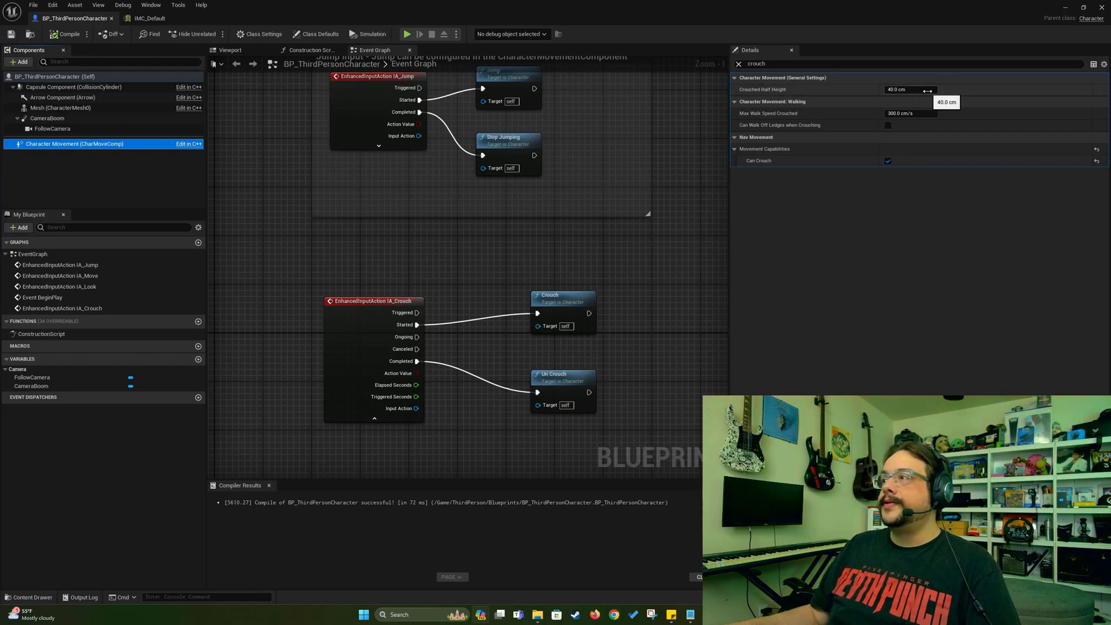
click(62, 38)
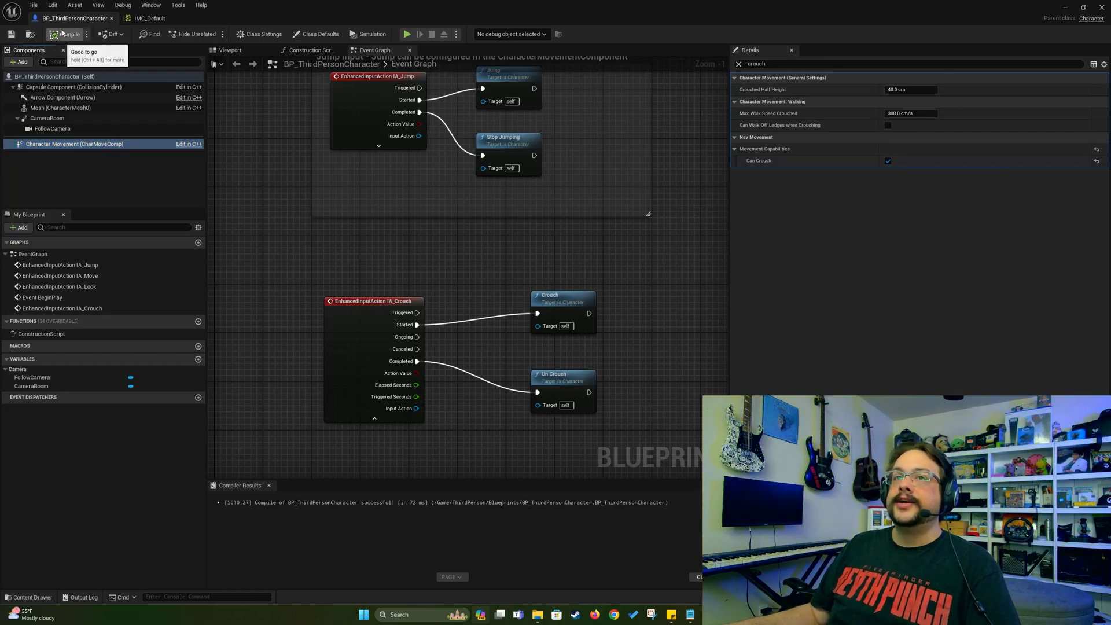
drag(260, 12, 834, 441)
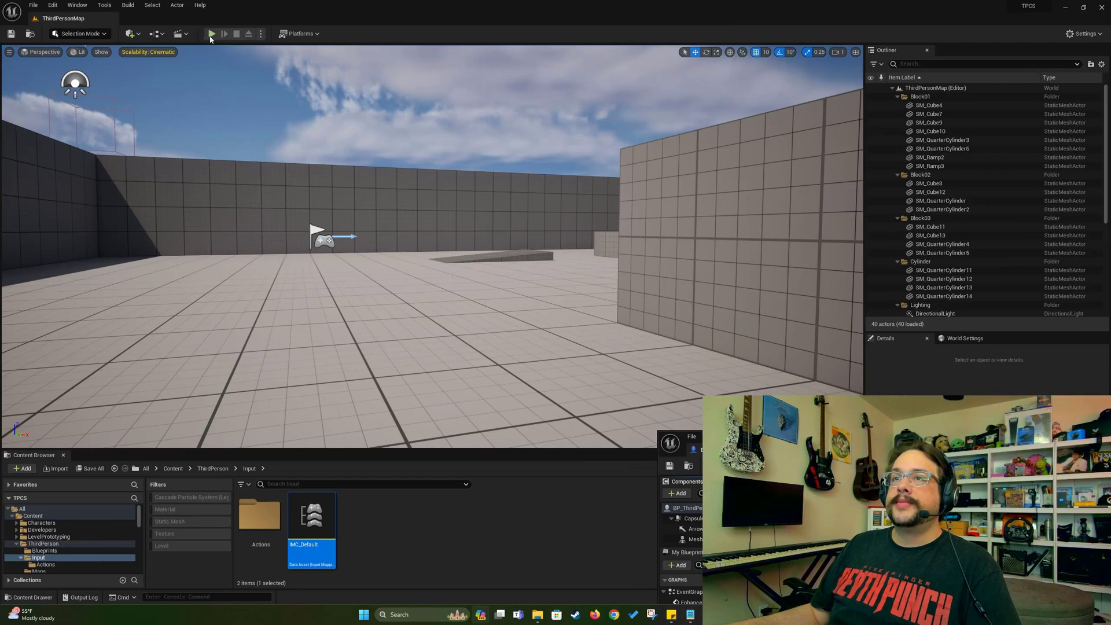
Step: Play-test the character's running and jumping around the level's blocks and ramps, and end the play session
click(212, 35)
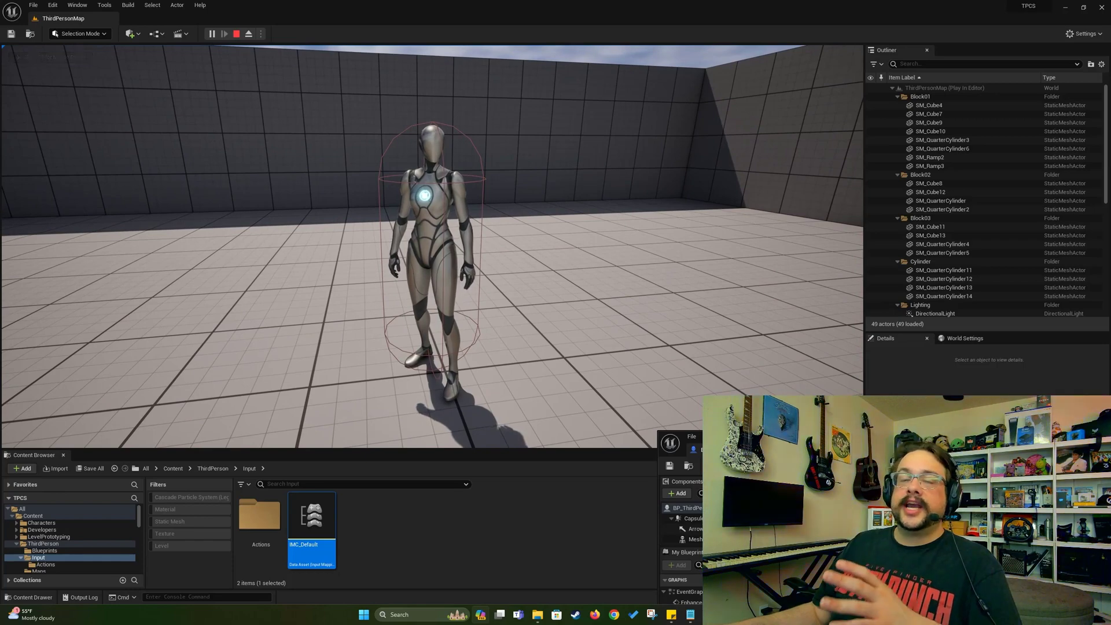
key(w)
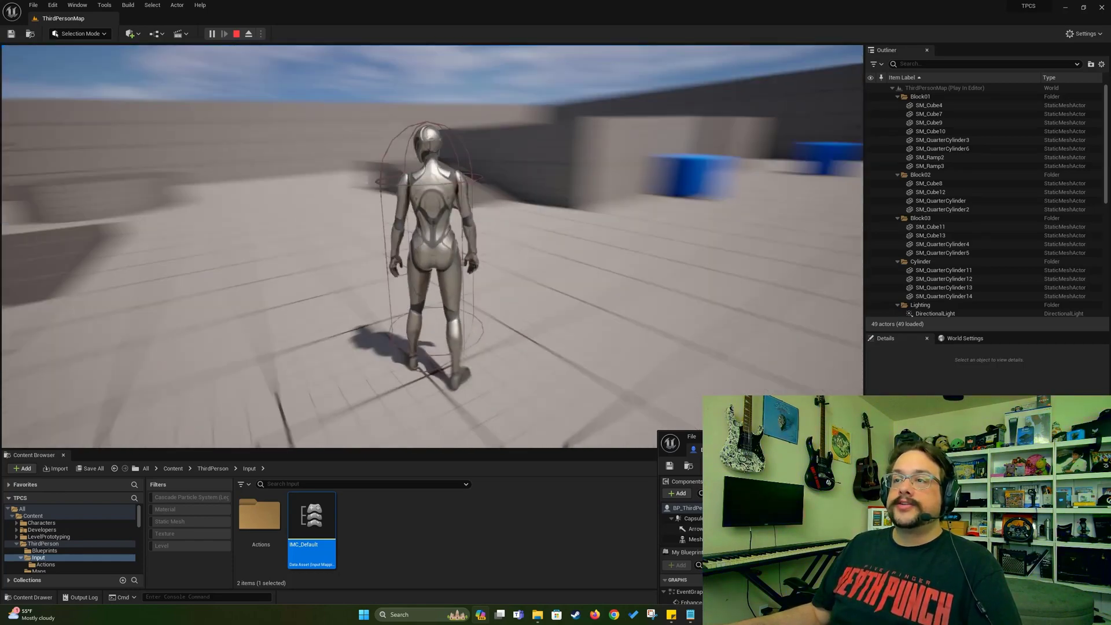
key(space)
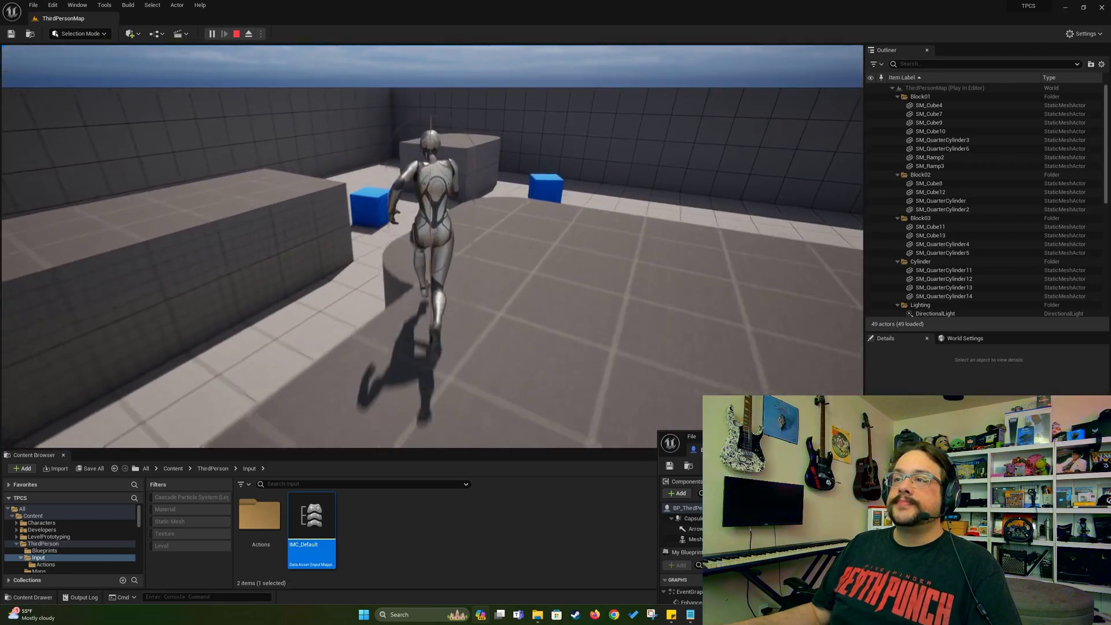
key(space)
key(w)
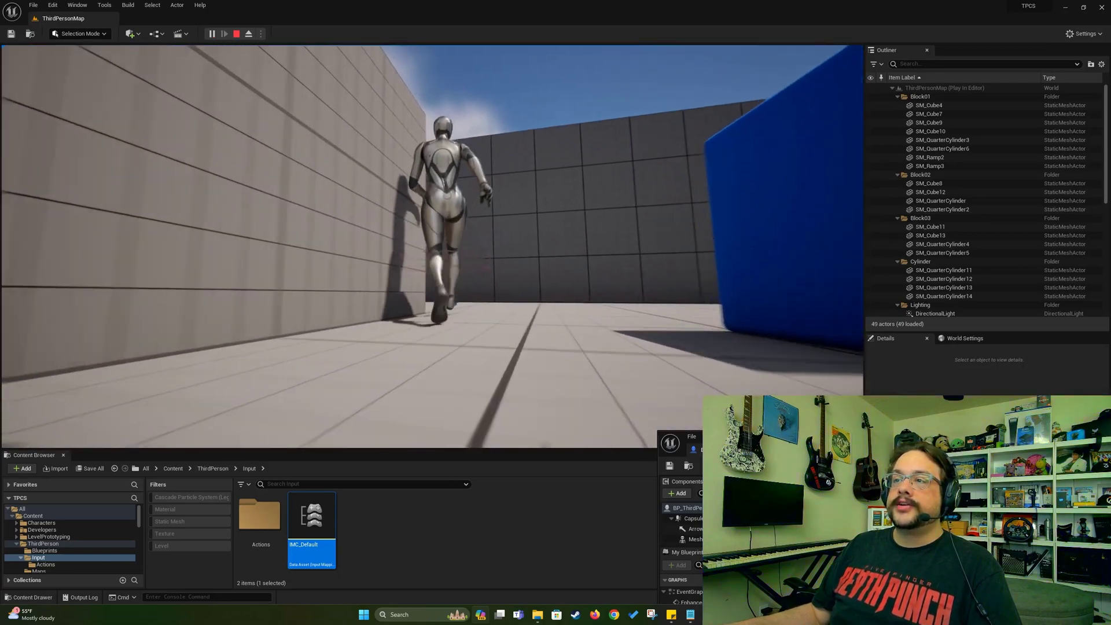
key(w)
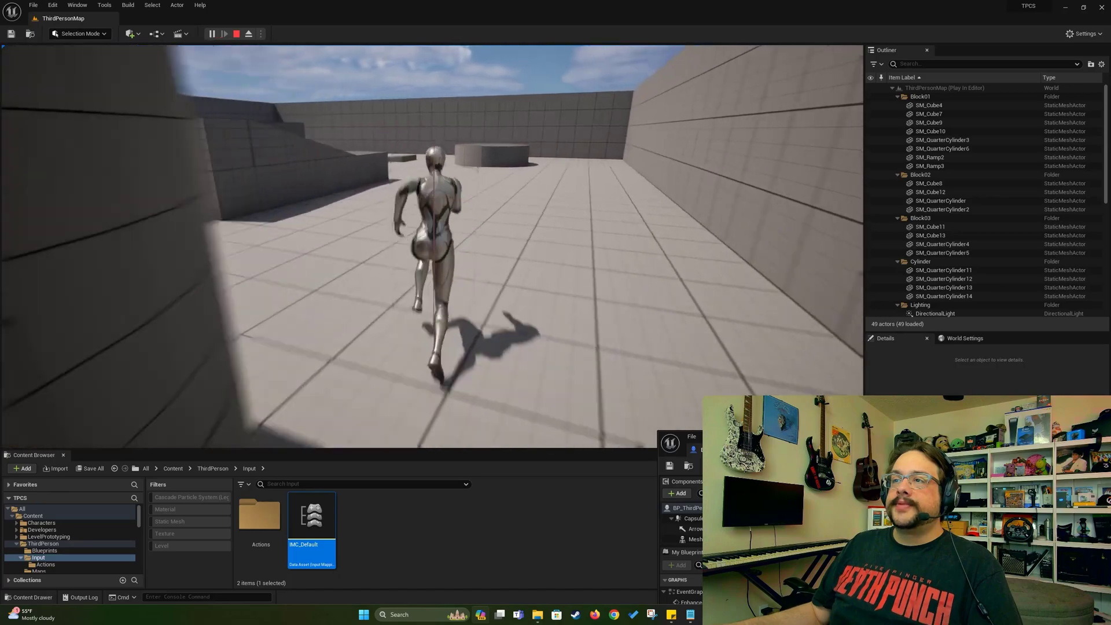
key(w)
key(space)
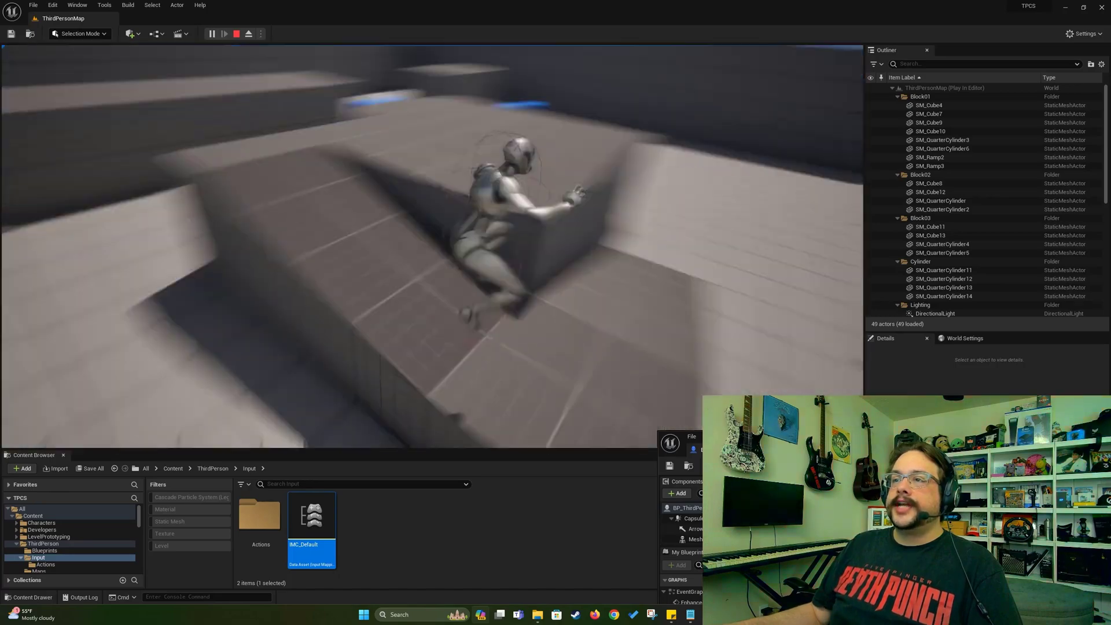
key(w)
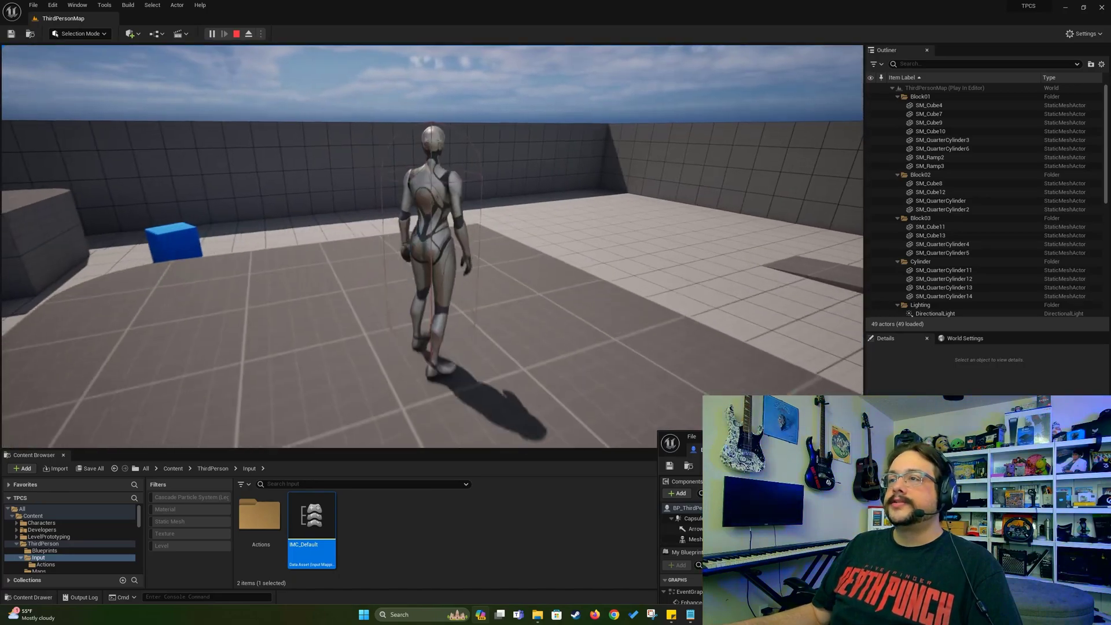
key(Escape)
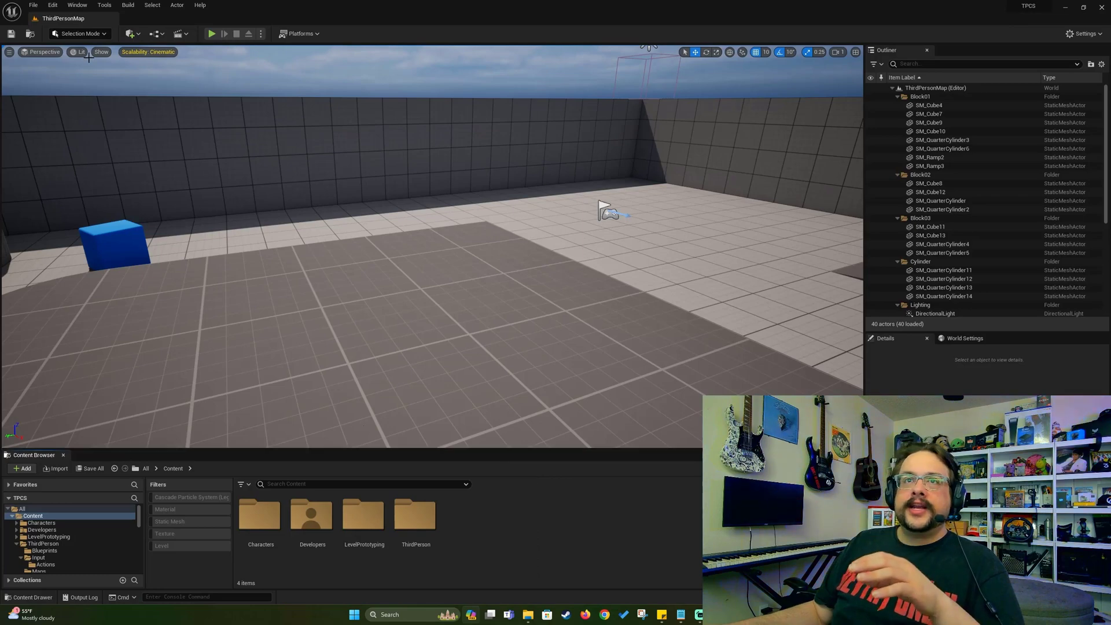
Step: Save the project, close the Unreal Editor and switch to the Epic Games Launcher
click(33, 5)
click(74, 96)
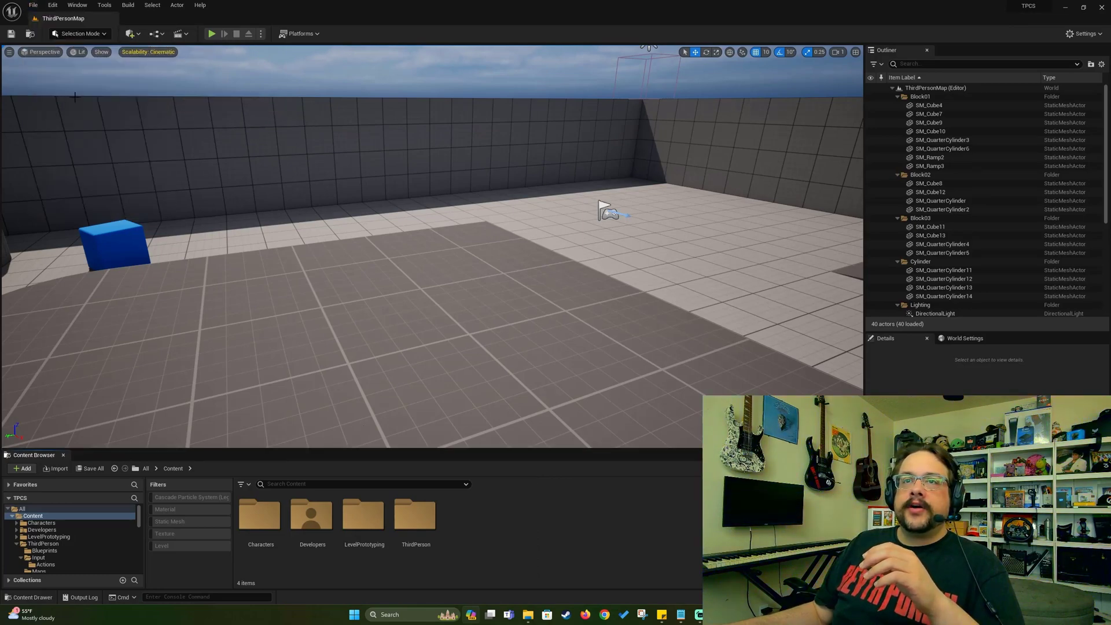
click(1103, 8)
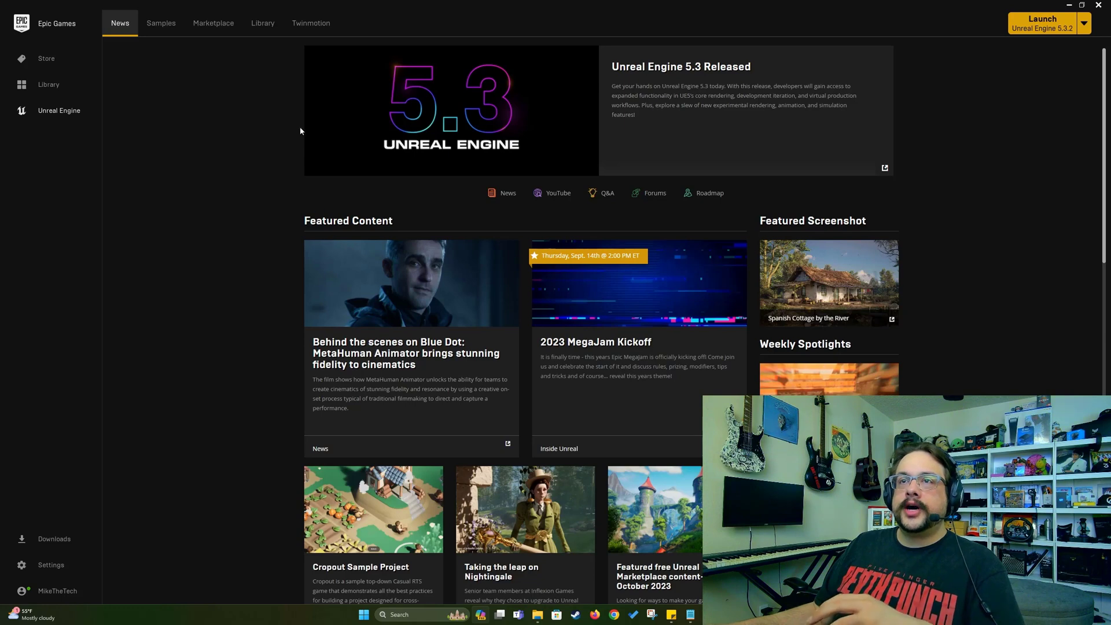
Step: Look through the launcher's Library, including the project list and the owned assets in the Vault
click(262, 24)
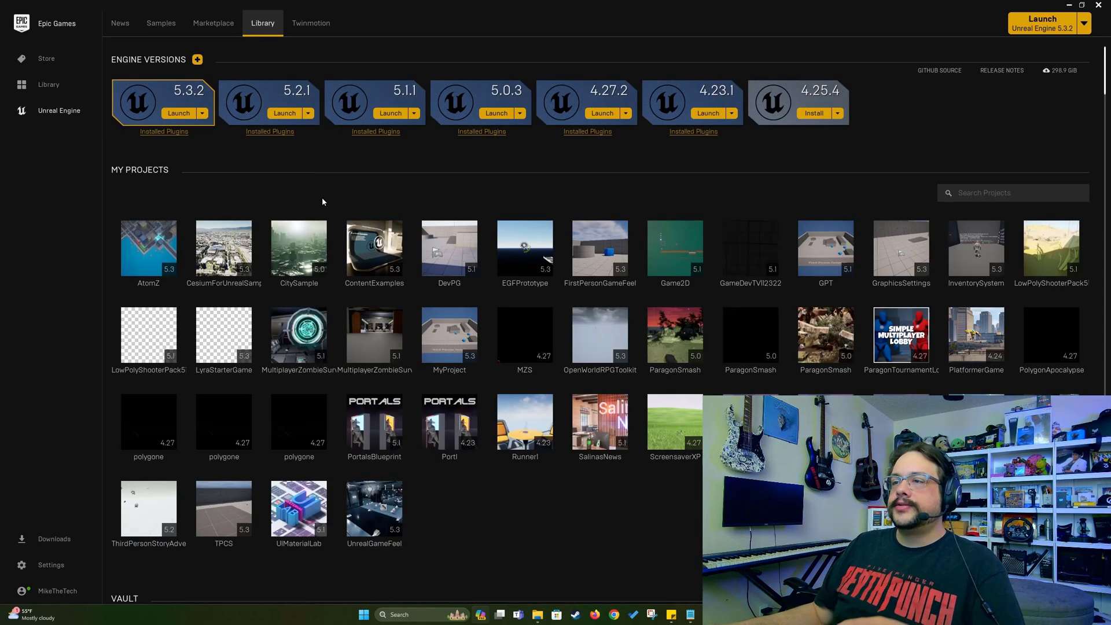
scroll(322, 202, down, 5)
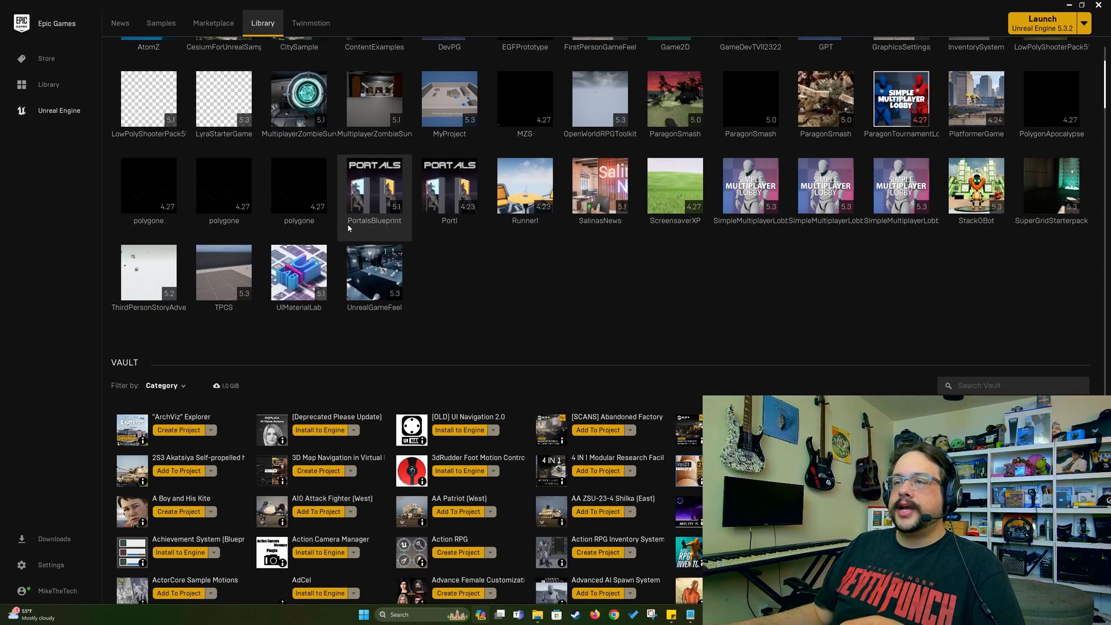
scroll(515, 304, down, 2)
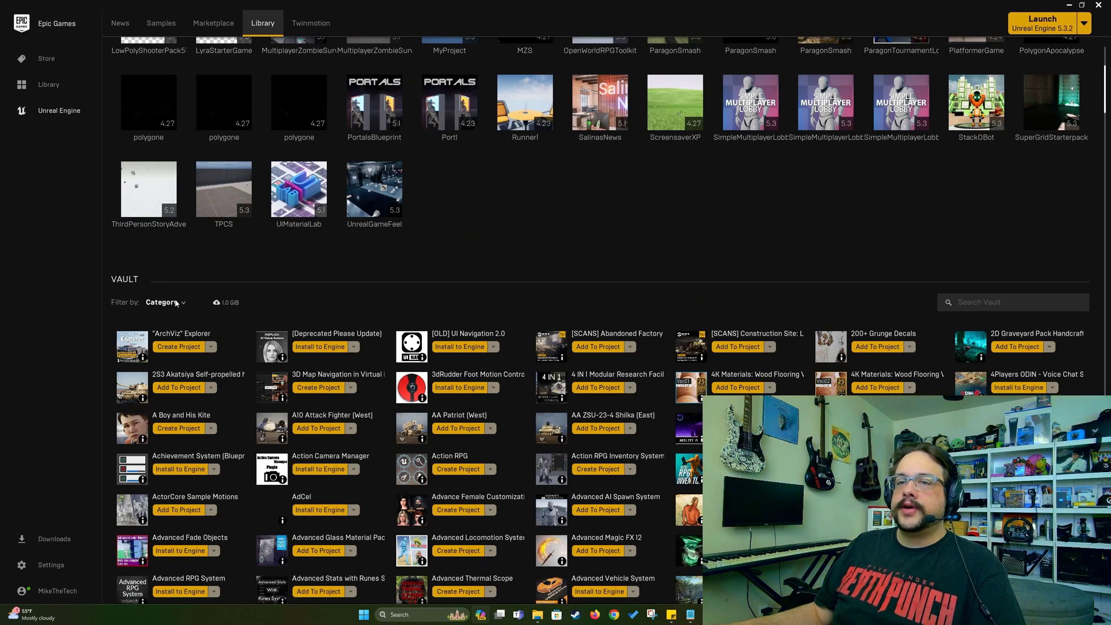
click(176, 302)
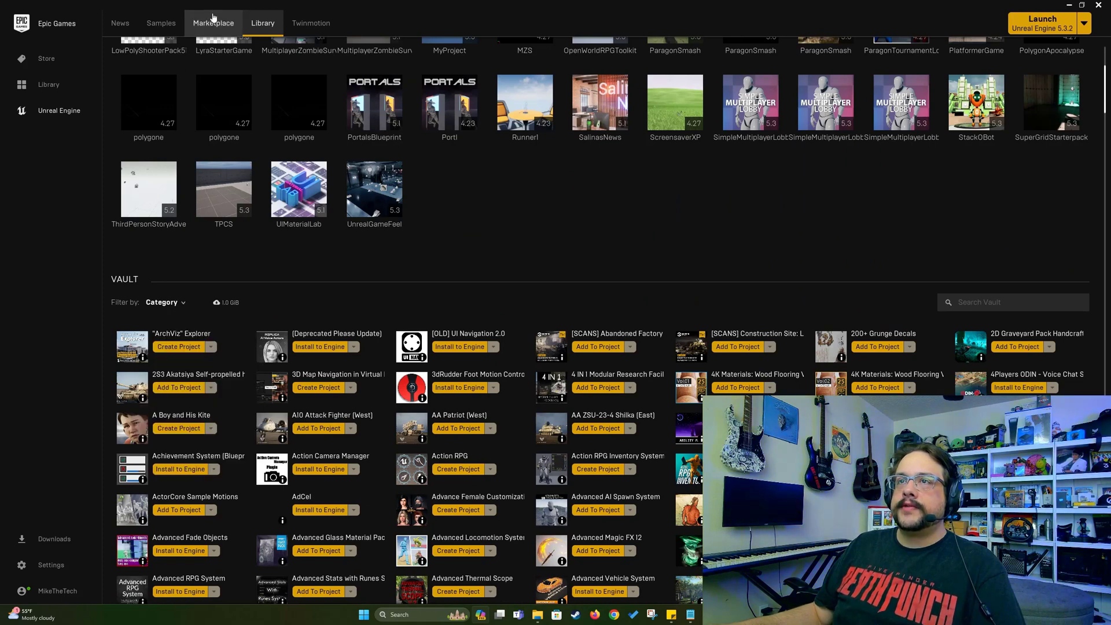
Step: Search the Marketplace for "animation starter pack", open the Animation Starter Pack's page and view its second preview image
click(213, 22)
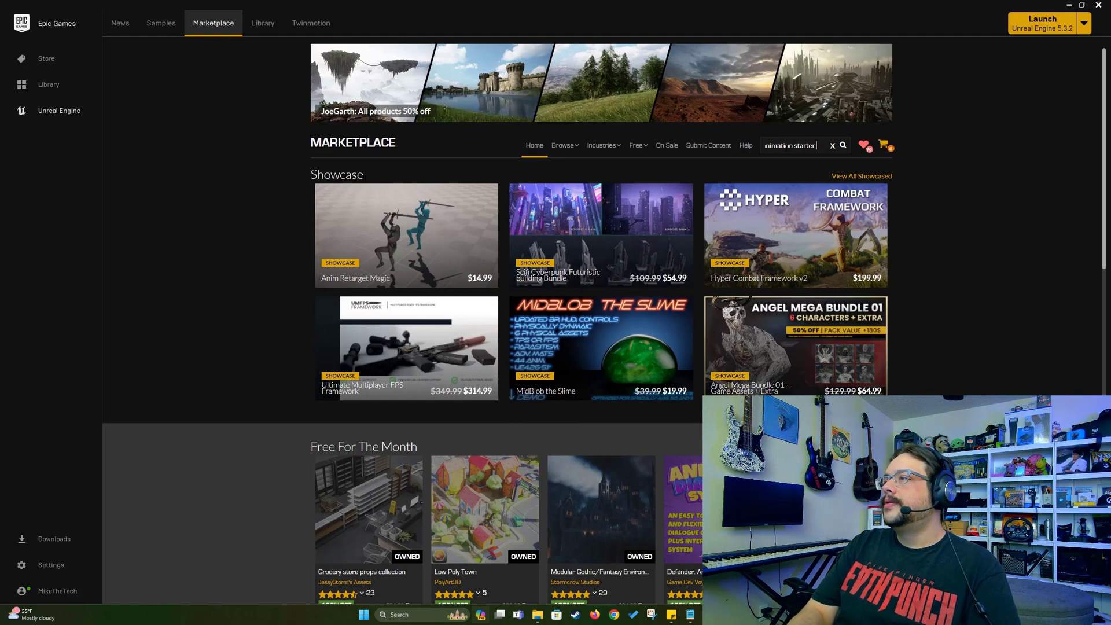
text(pack)
key(Return)
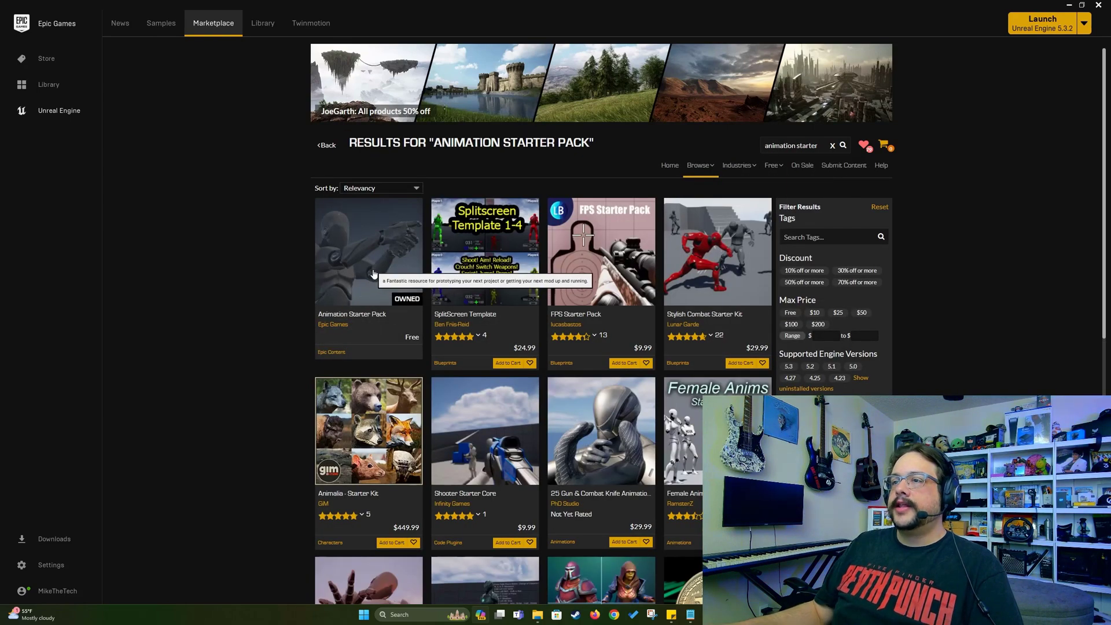
click(374, 274)
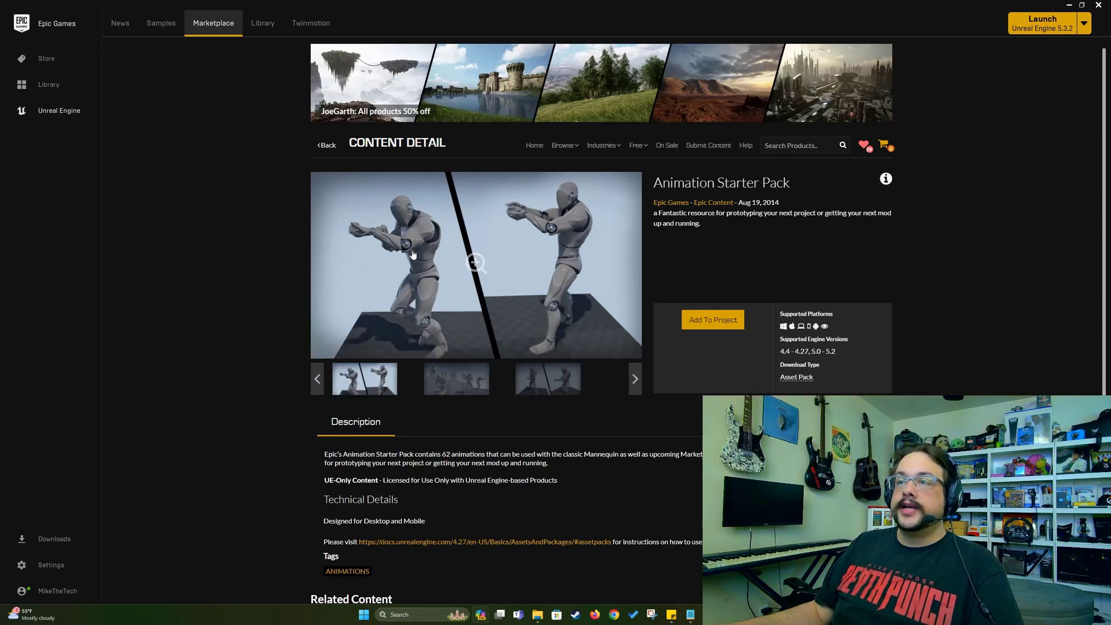
click(470, 387)
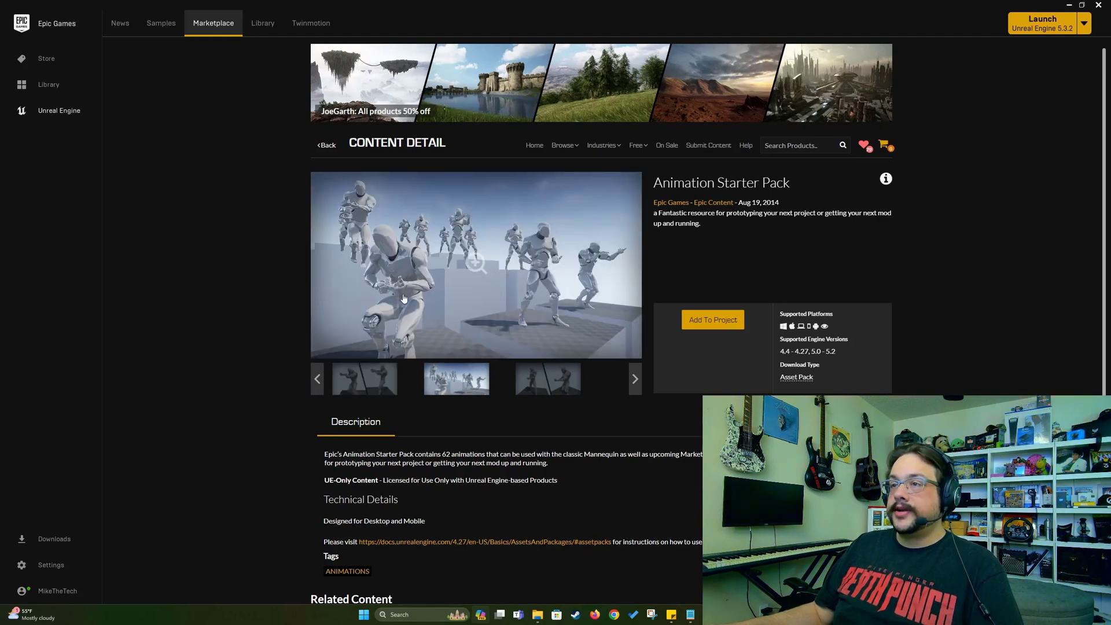
Step: Add the Animation Starter Pack to the TPCS project, showing all projects and selecting asset version 5.2
click(713, 322)
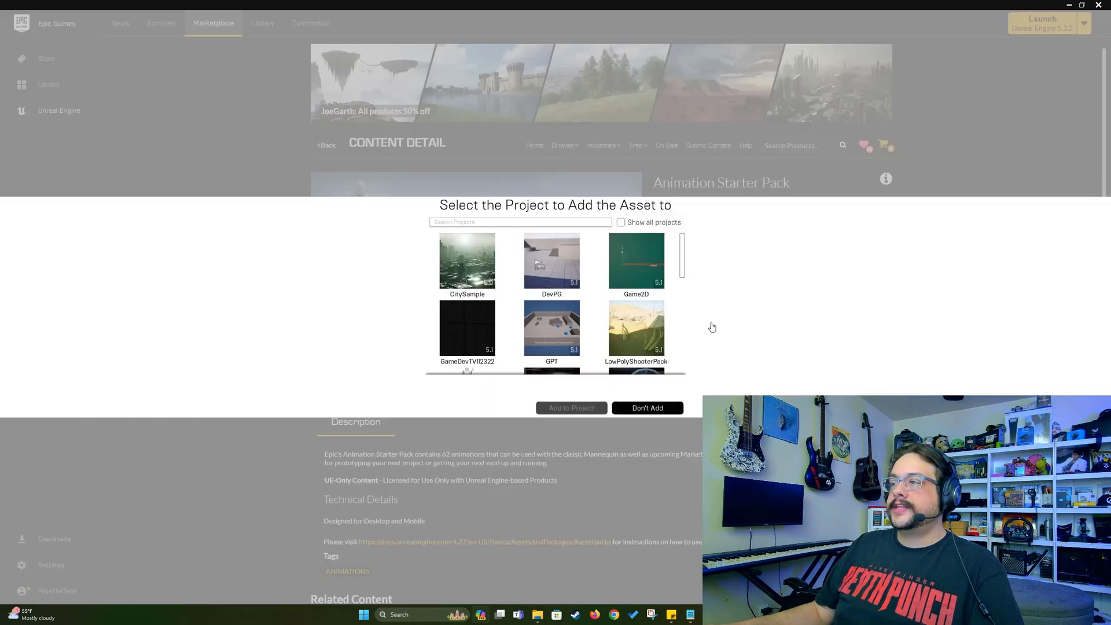
scroll(651, 326, down, 10)
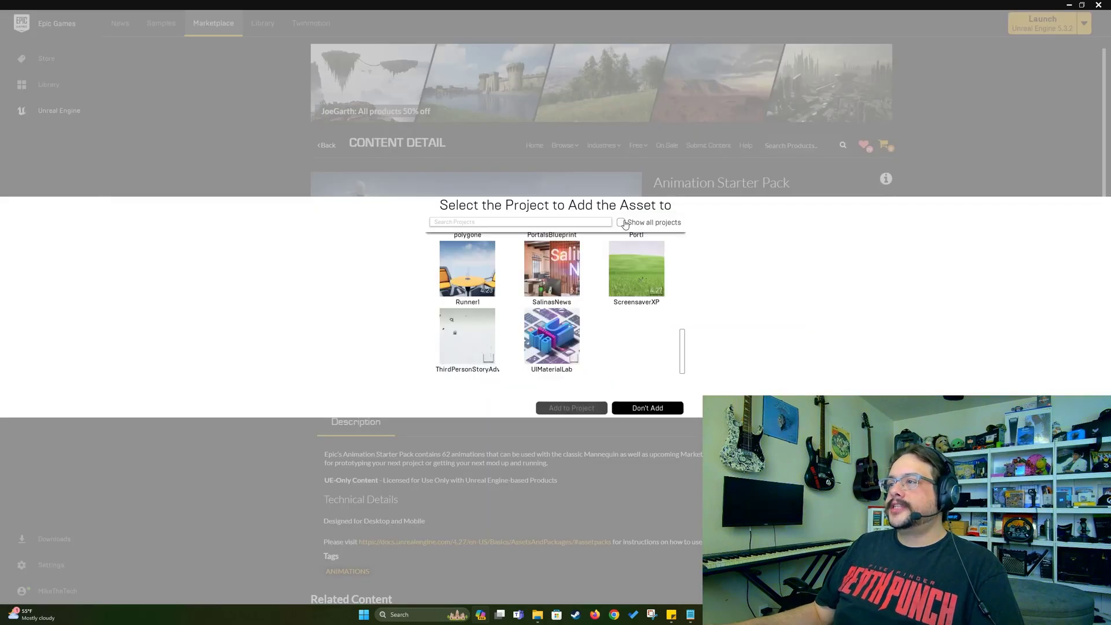
click(621, 224)
scroll(585, 313, down, 10)
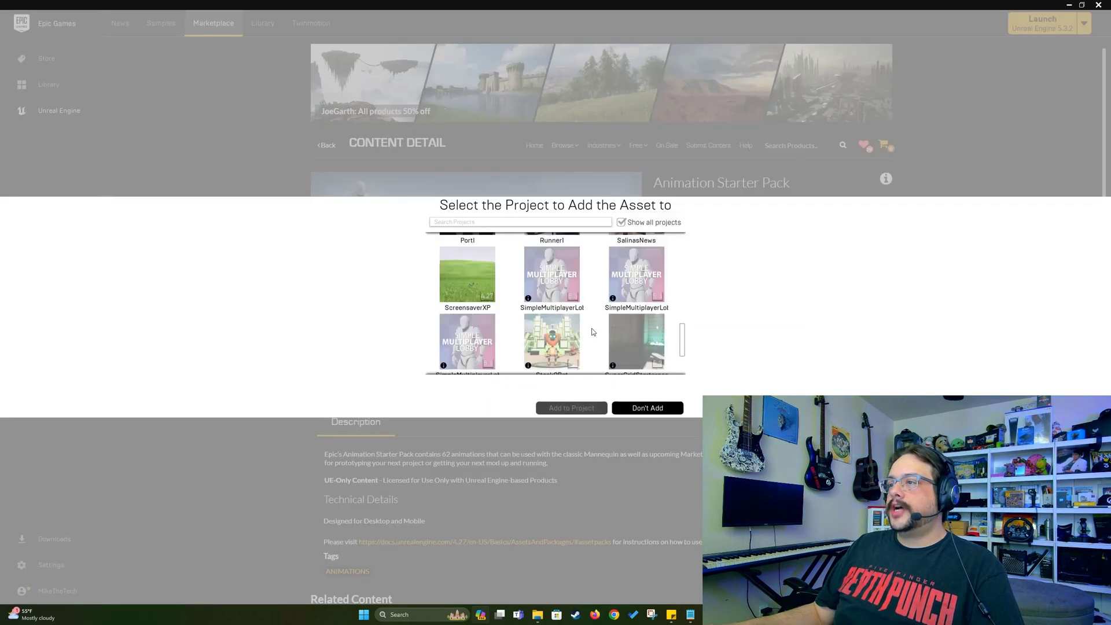
click(549, 285)
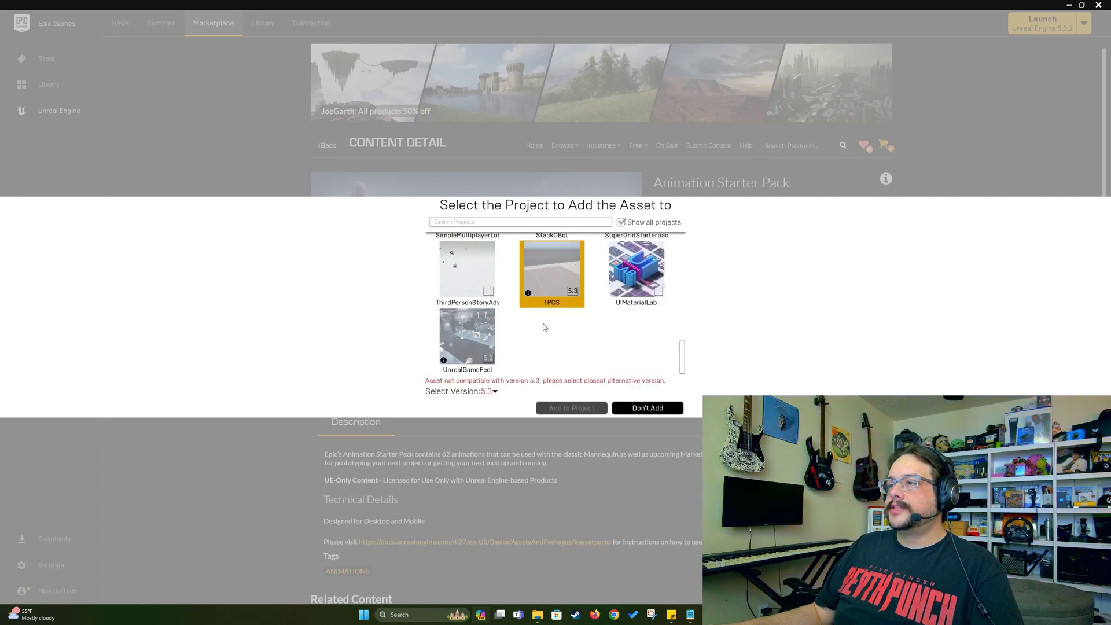
click(490, 392)
click(488, 392)
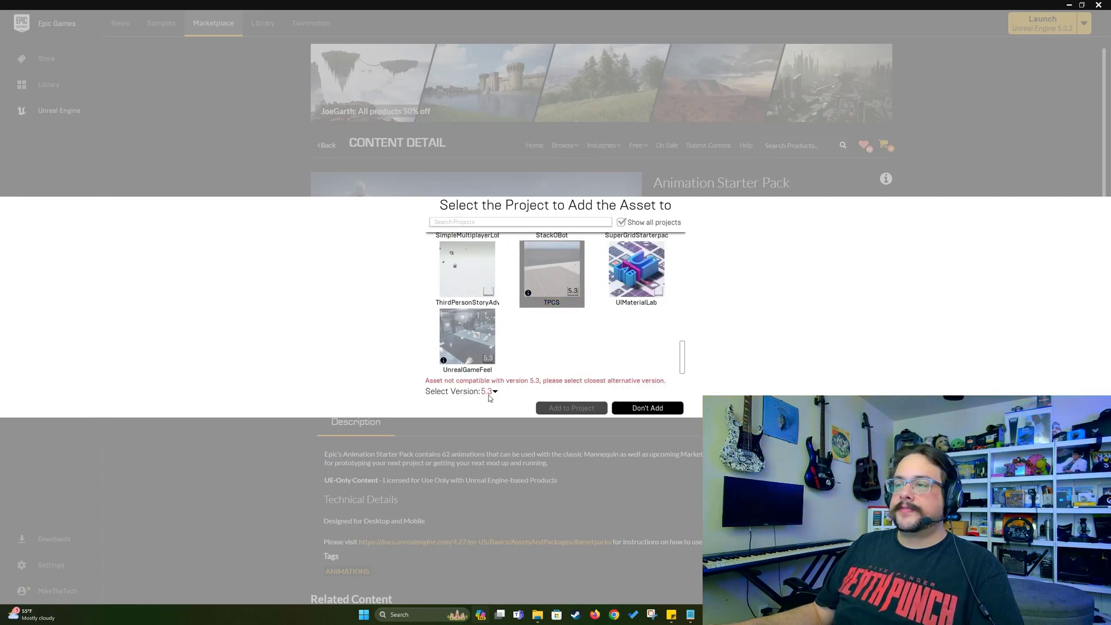
click(489, 392)
click(495, 378)
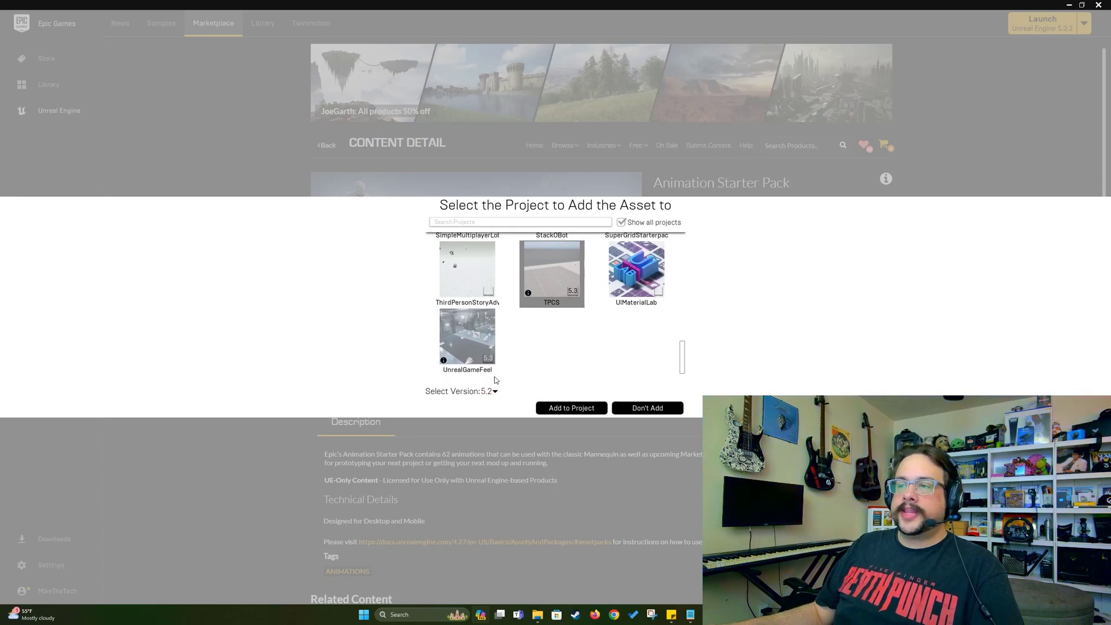
click(580, 410)
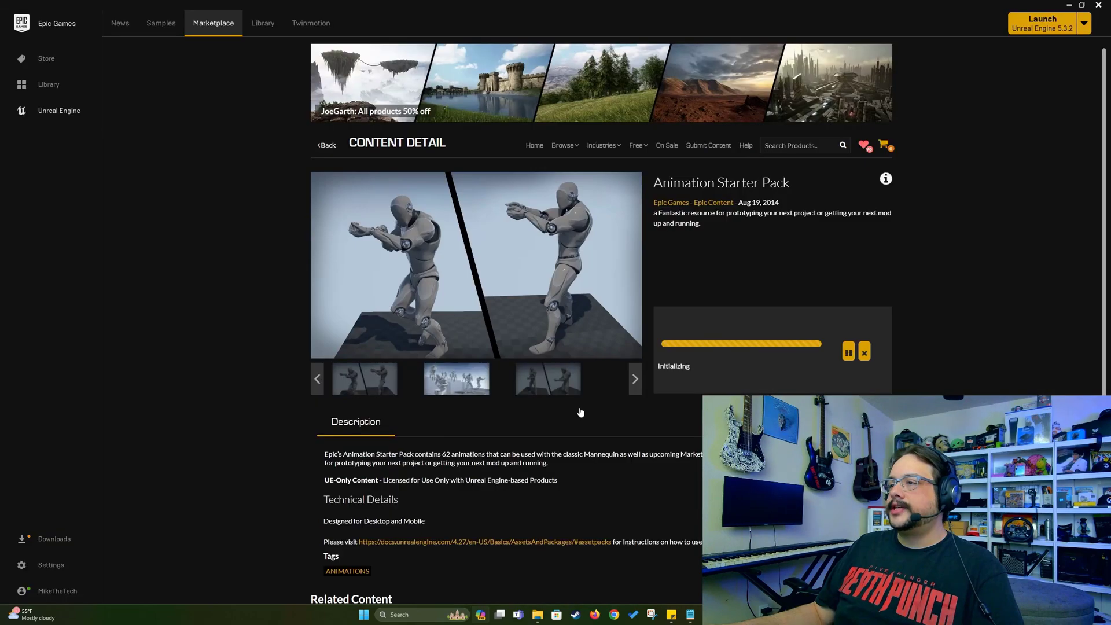
Step: Open the TPCS project in the Unreal Editor from the launcher's Library
click(260, 24)
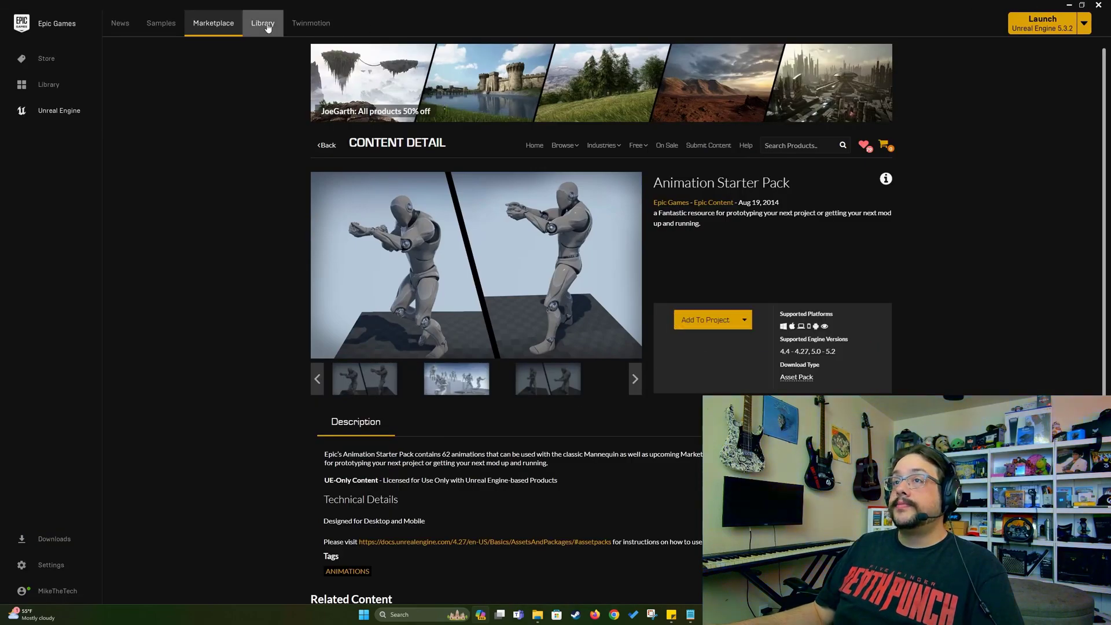
click(213, 212)
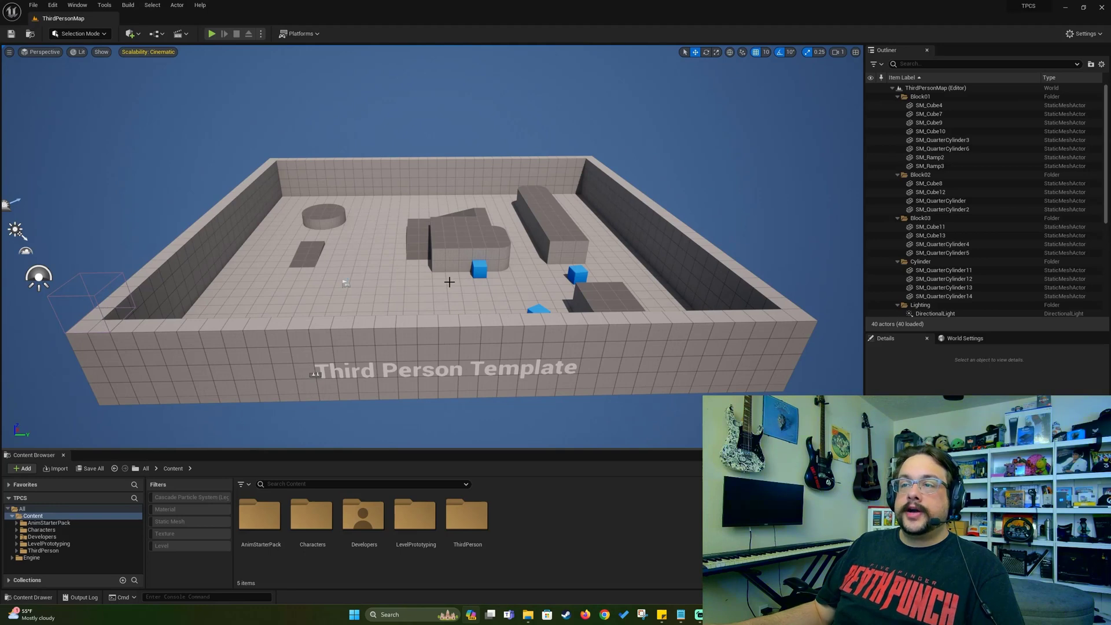
scroll(345, 283, up, 6)
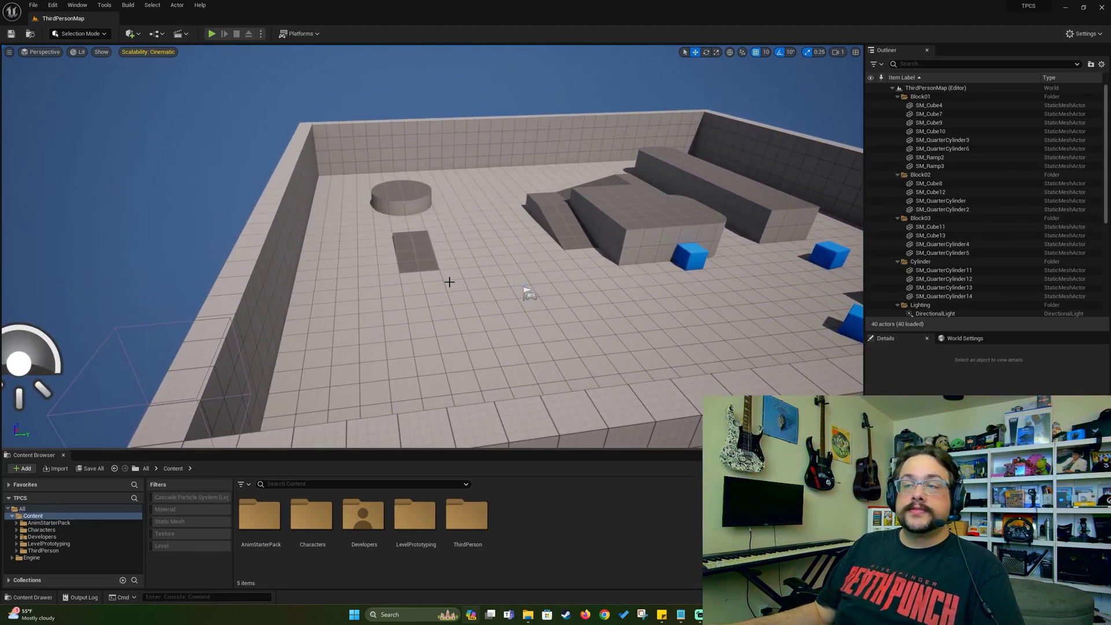
scroll(449, 282, up, 8)
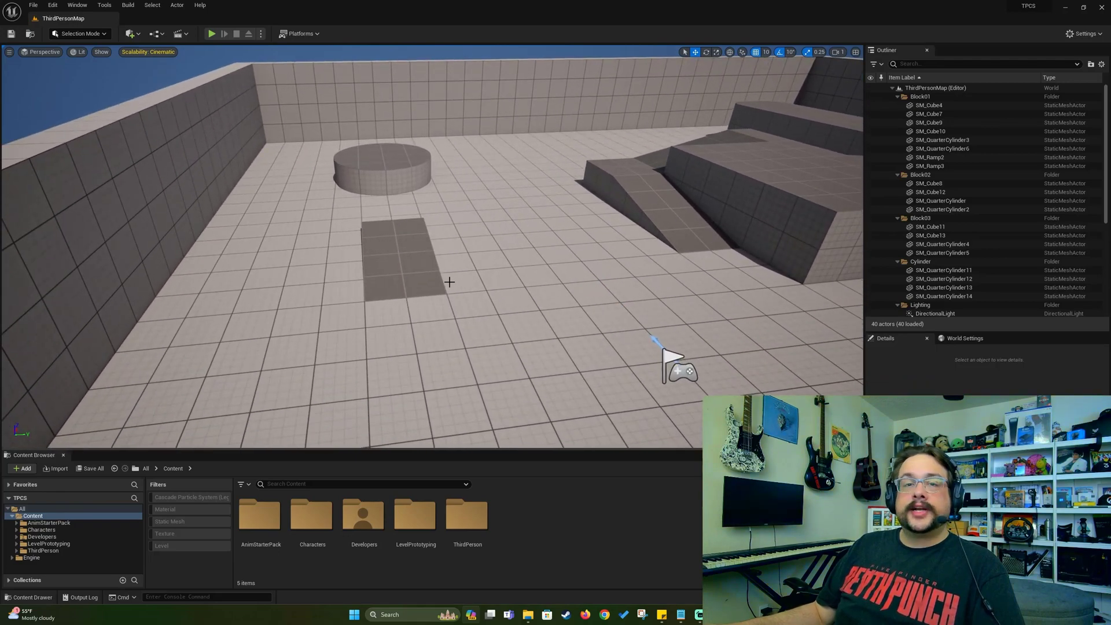
scroll(449, 285, down, 5)
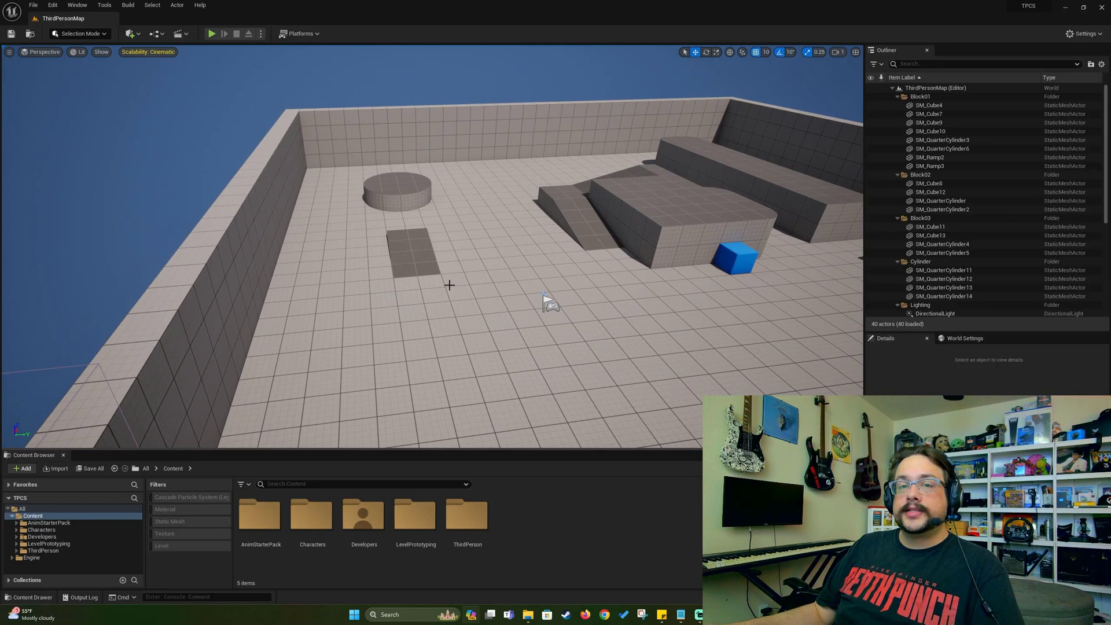
scroll(450, 289, down, 8)
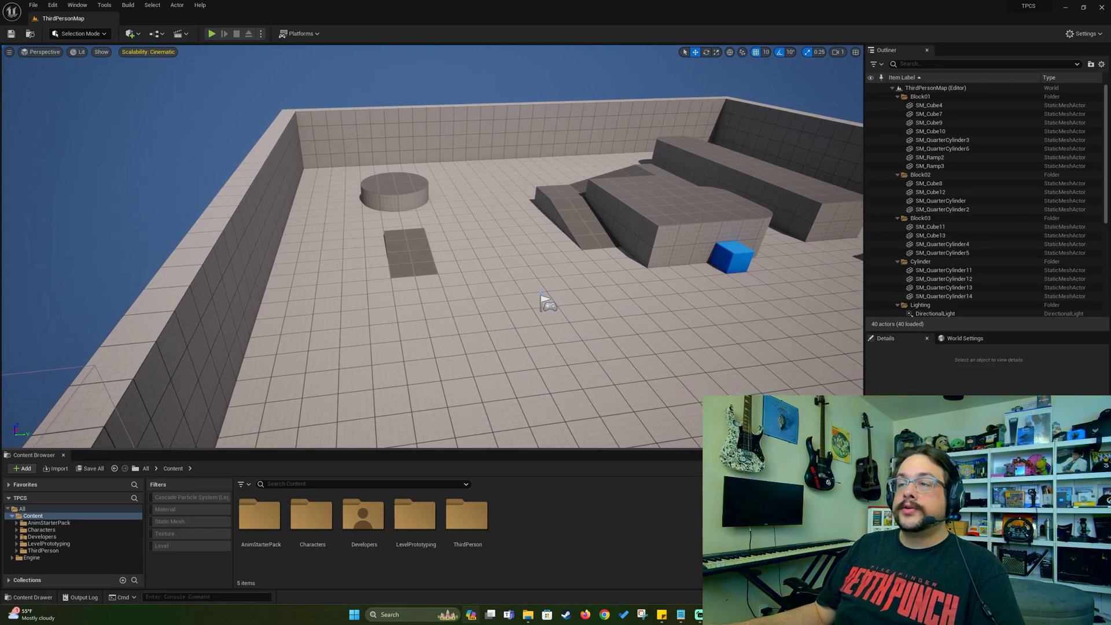
scroll(449, 289, up, 6)
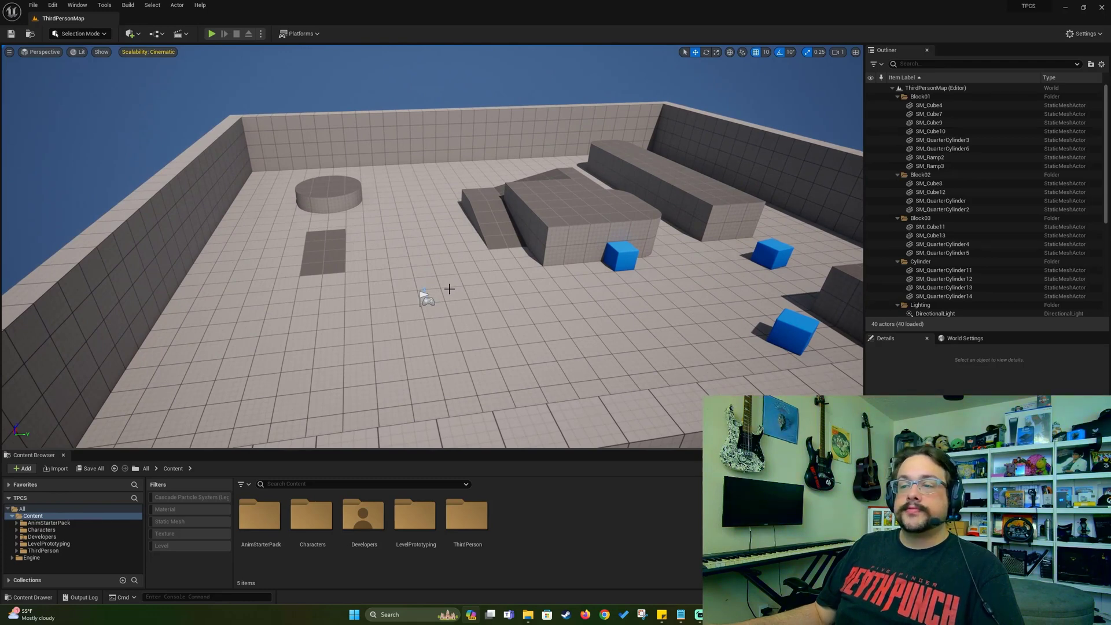
Step: Create an Input Action named IA_Sprint in the ThirdPerson/Input/Actions folder
double_click(481, 540)
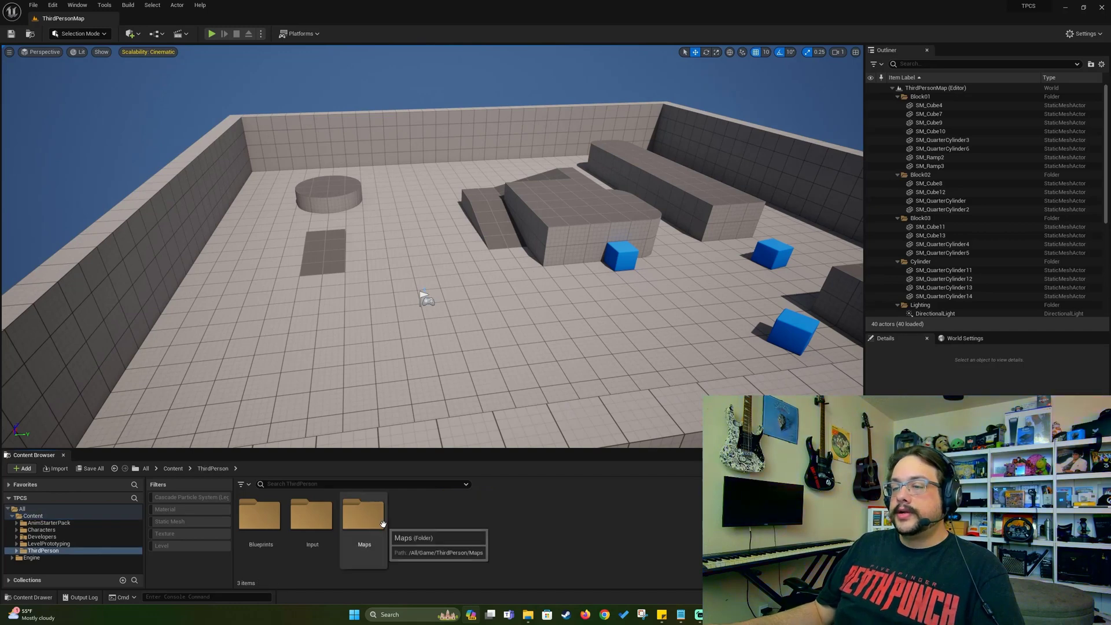
double_click(311, 518)
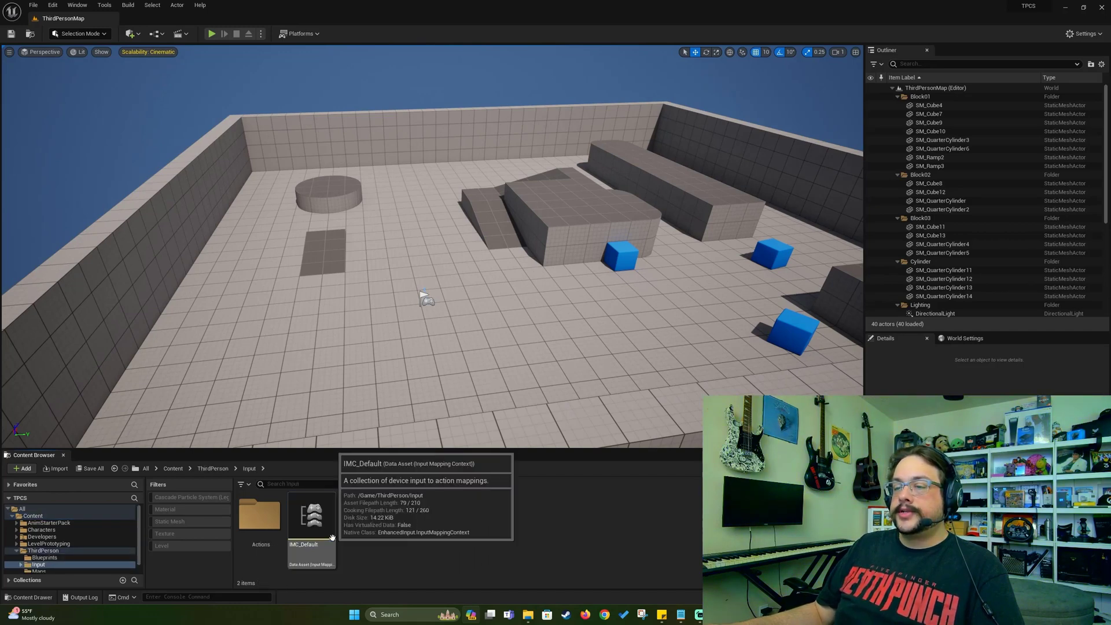
double_click(266, 531)
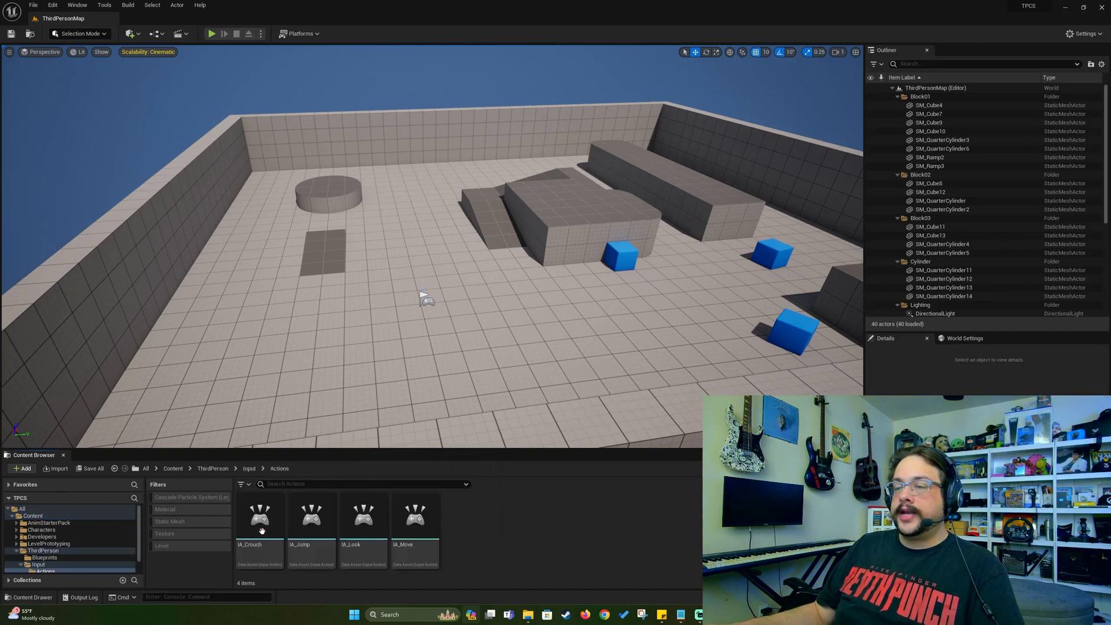
right_click(513, 538)
mouse_move(568, 450)
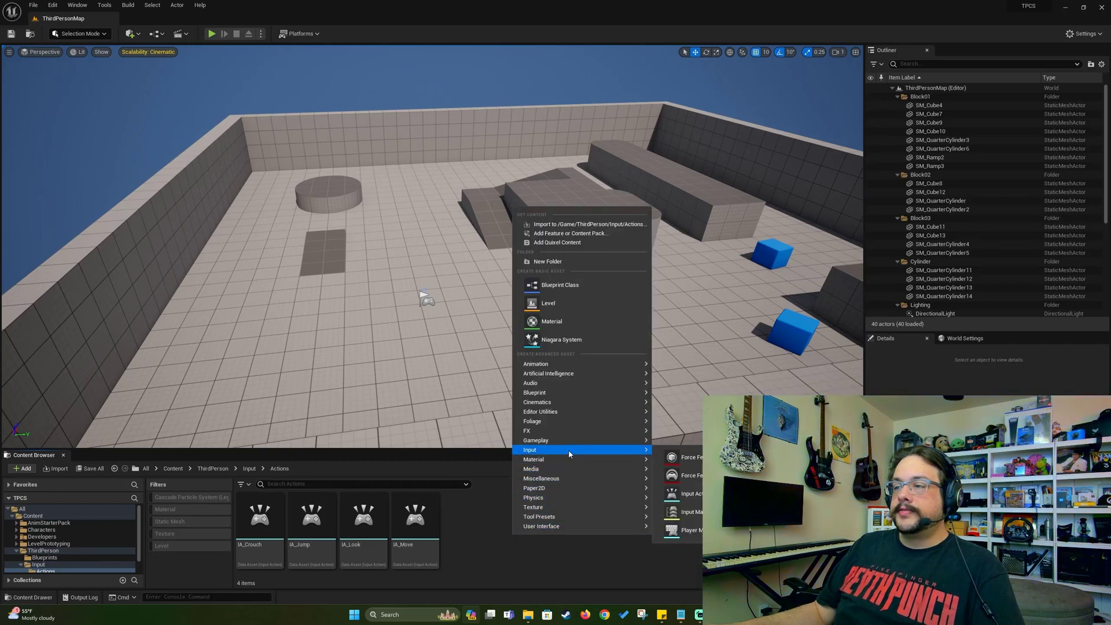
click(686, 494)
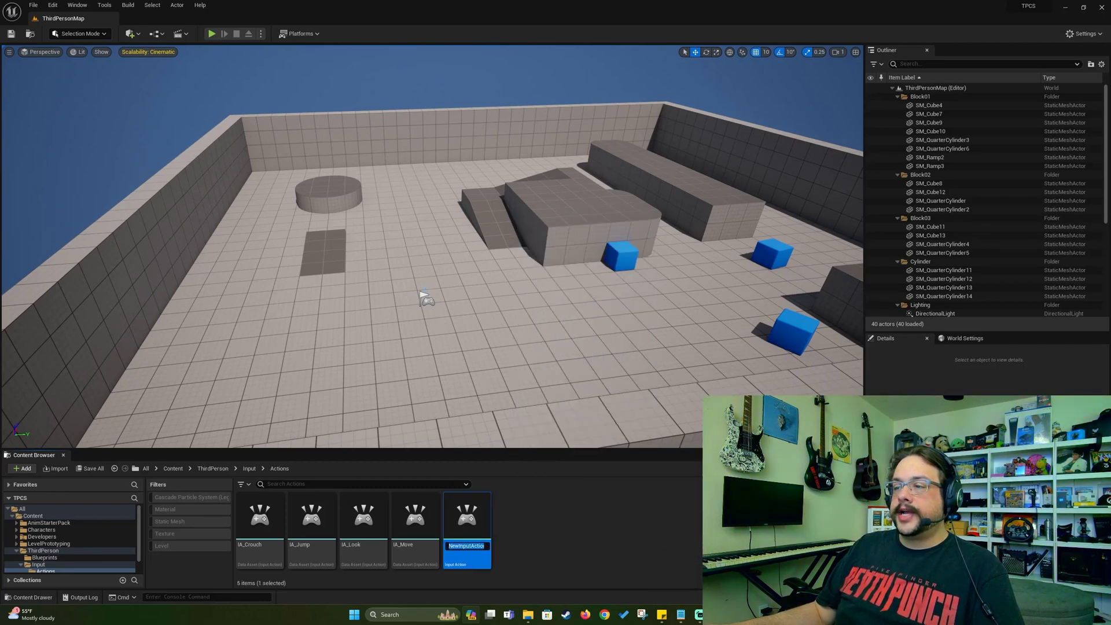
text(IA)
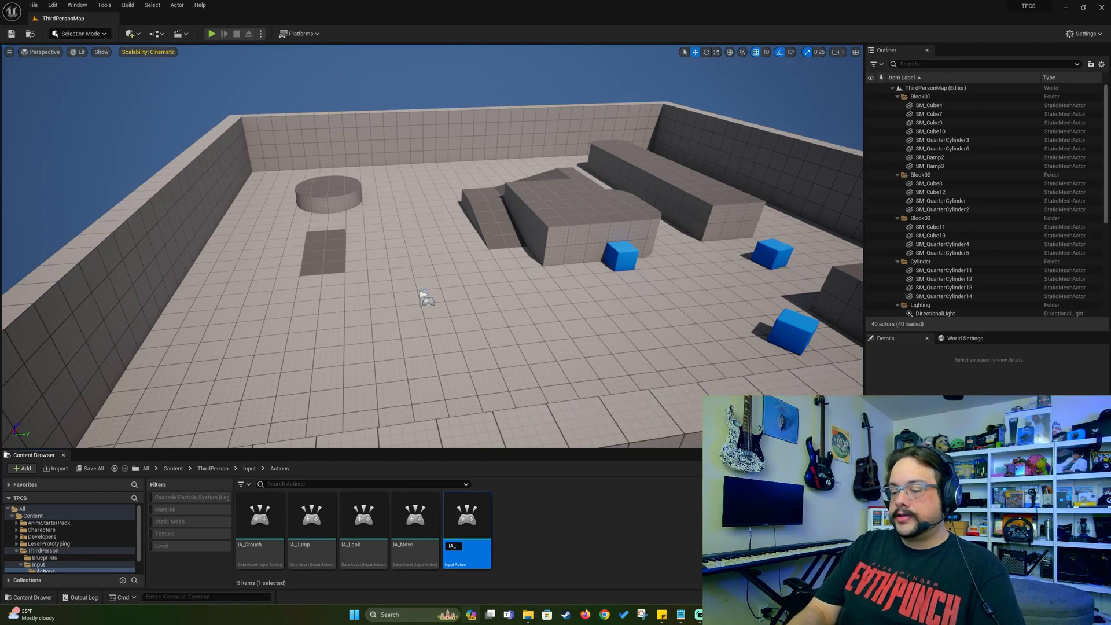
text(_Sprint)
key(Return)
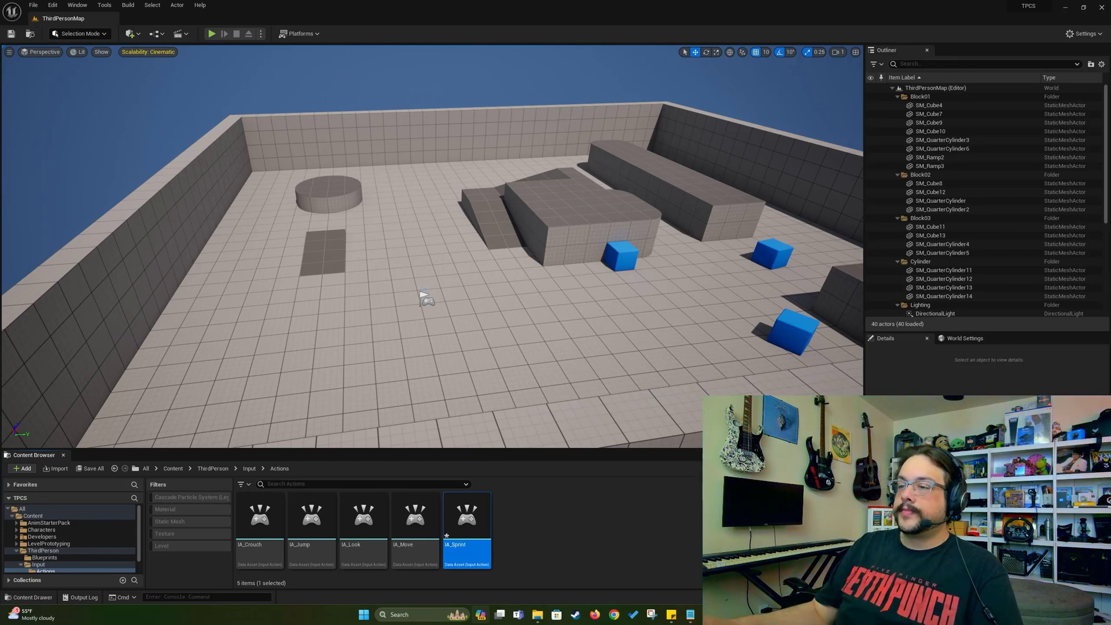
Step: Add an IA_Sprint mapping bound to Left Shift in IMC_Default, then save and close the mapping context
click(250, 469)
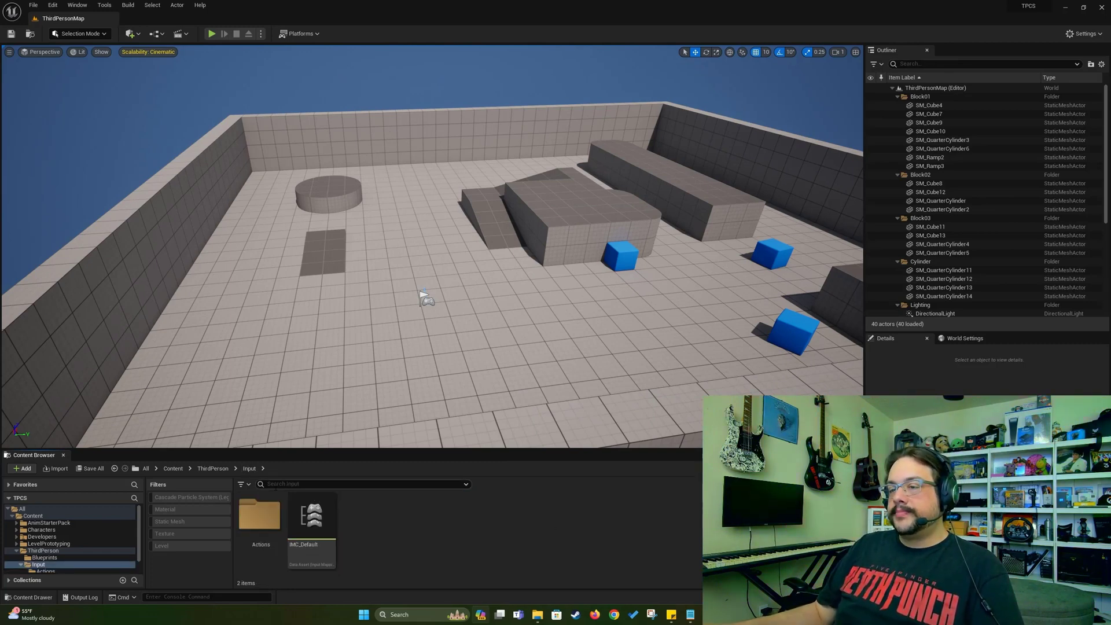
double_click(309, 533)
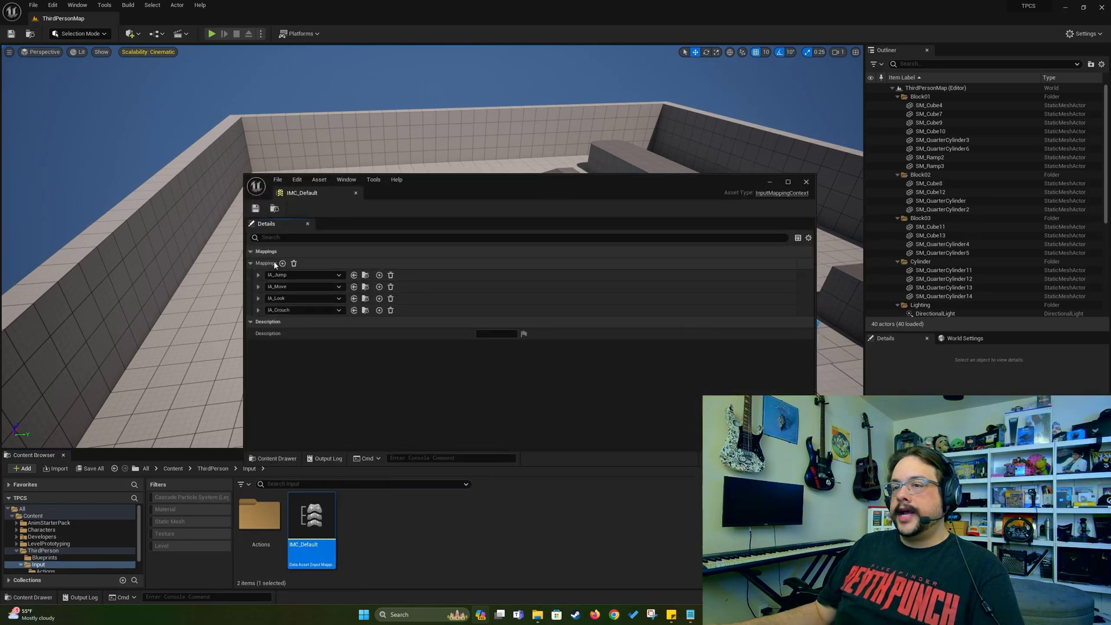
click(282, 263)
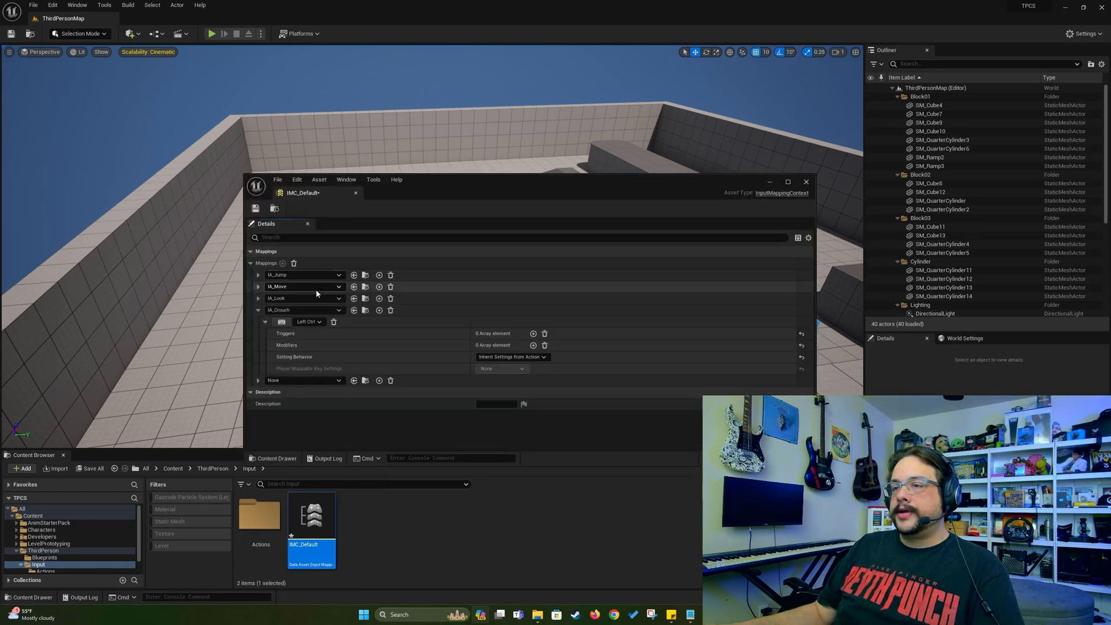
click(262, 310)
click(296, 322)
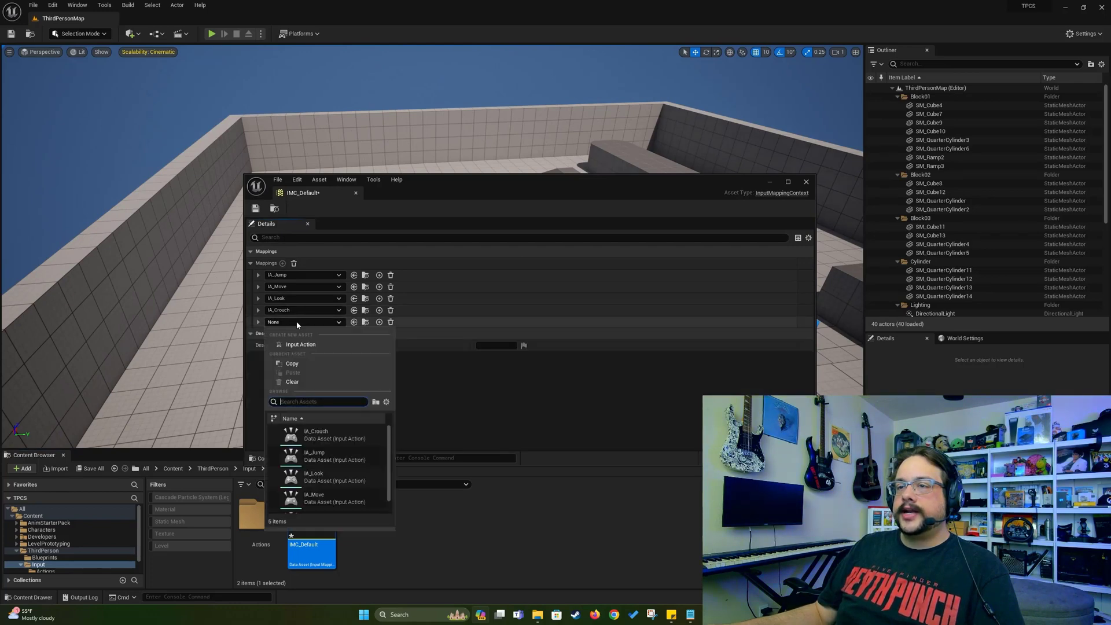
scroll(335, 466, down, 1)
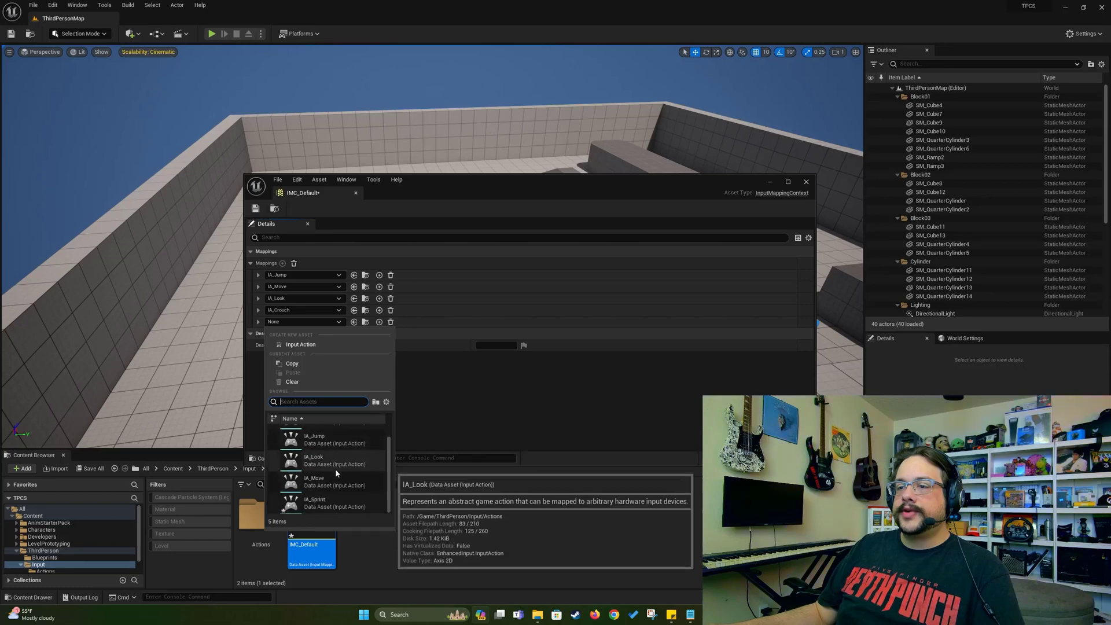
click(317, 502)
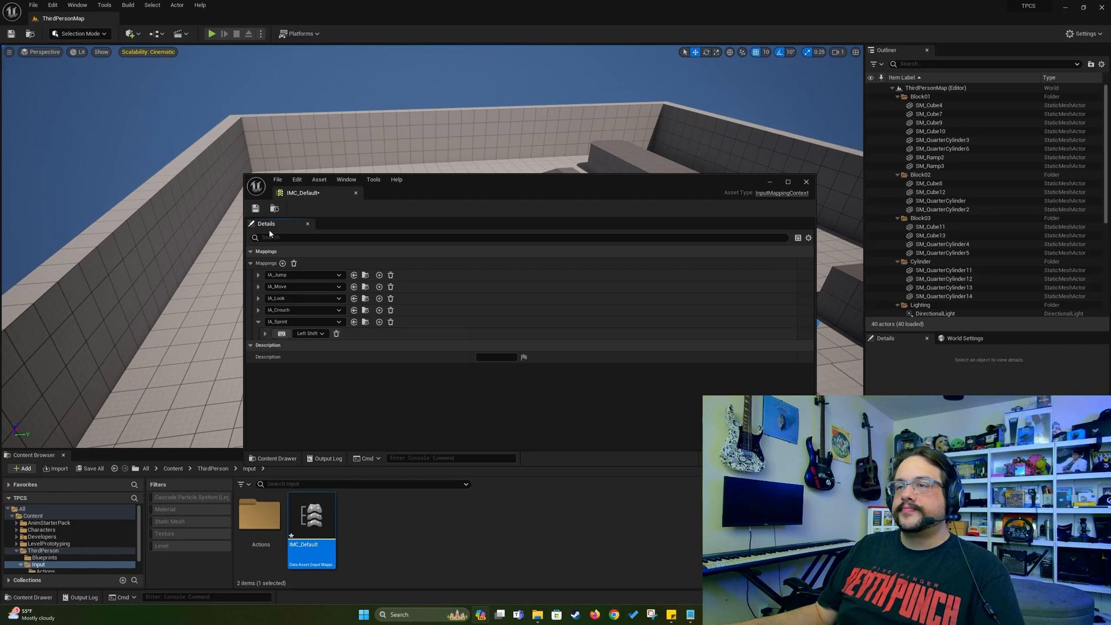
key(ctrl+s)
middle_click(298, 195)
Step: Open the BP_ThirdPersonCharacter blueprint and align the Crouch and Un Crouch nodes beside the IA_Crouch event
click(214, 469)
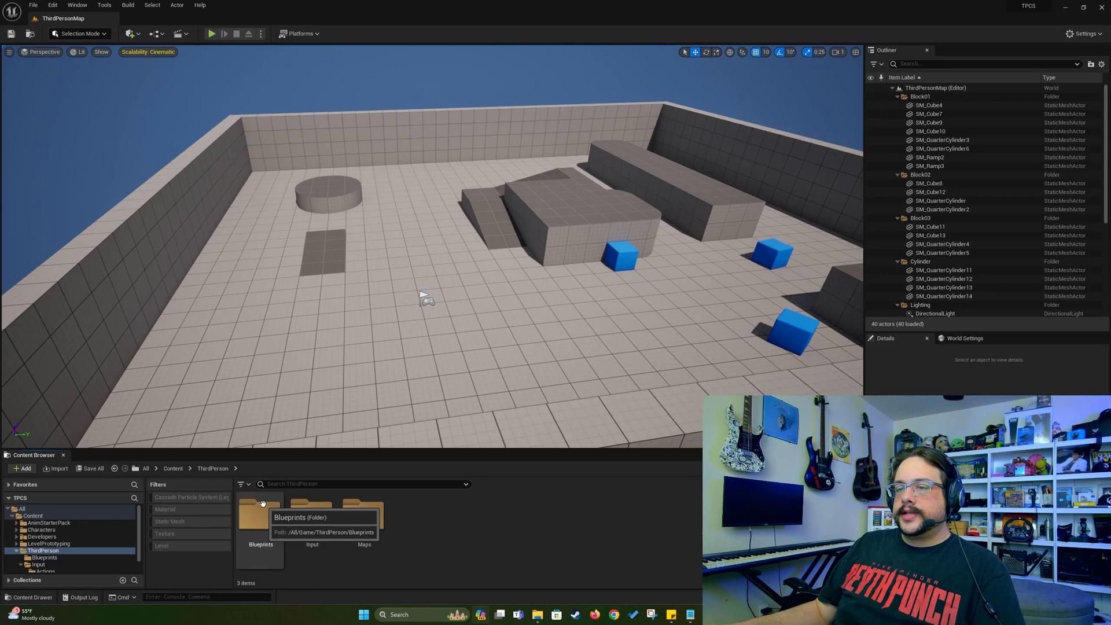
double_click(263, 503)
double_click(261, 503)
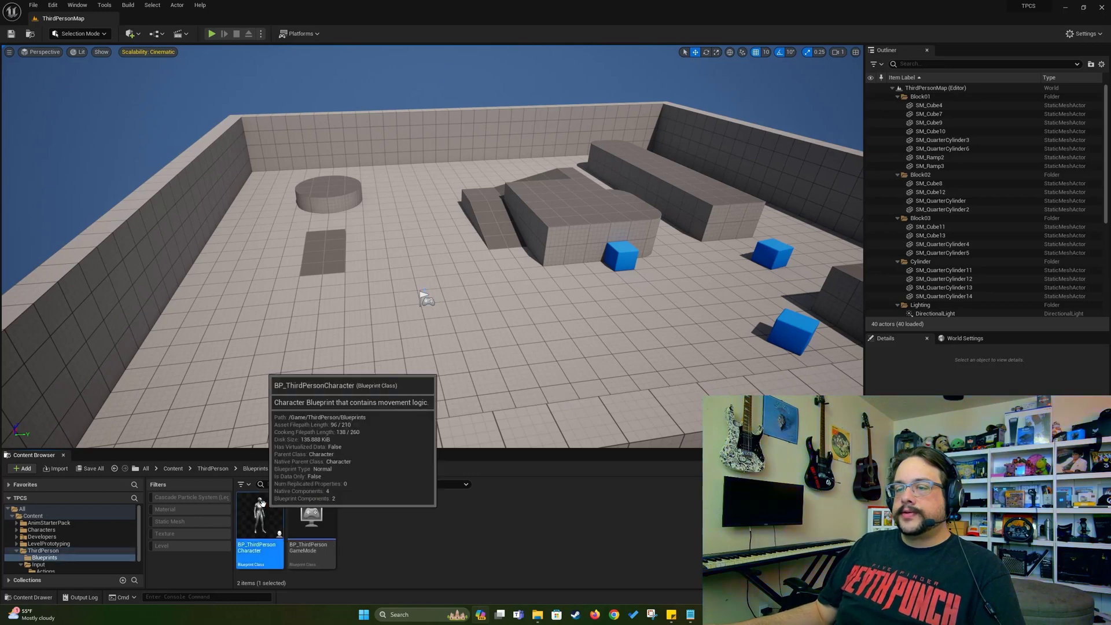
drag(530, 229, 561, 213)
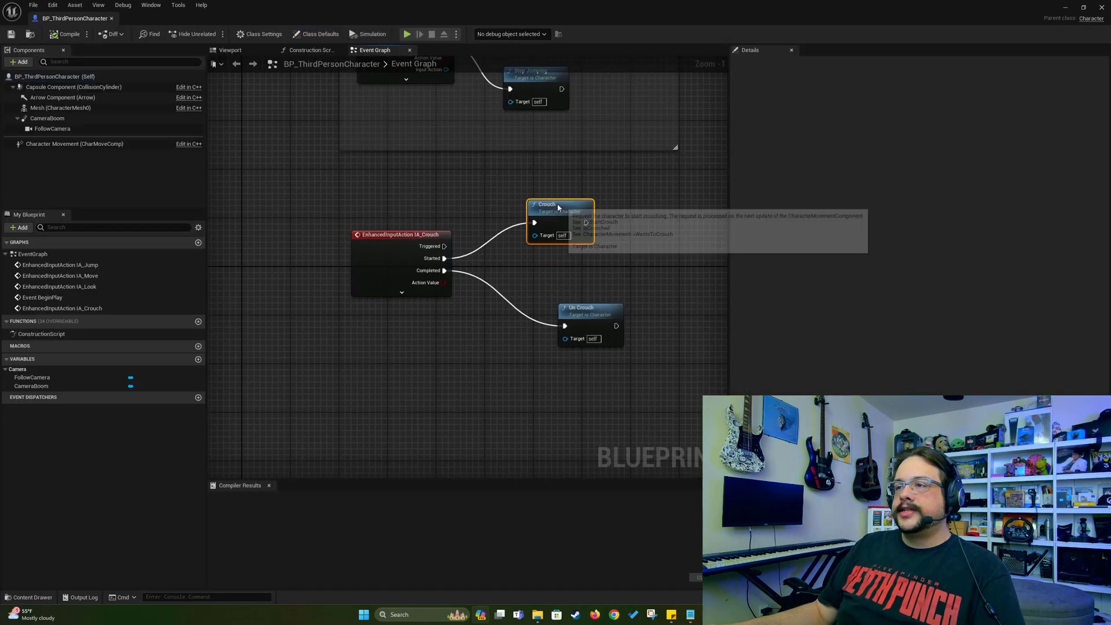
drag(596, 322, 565, 273)
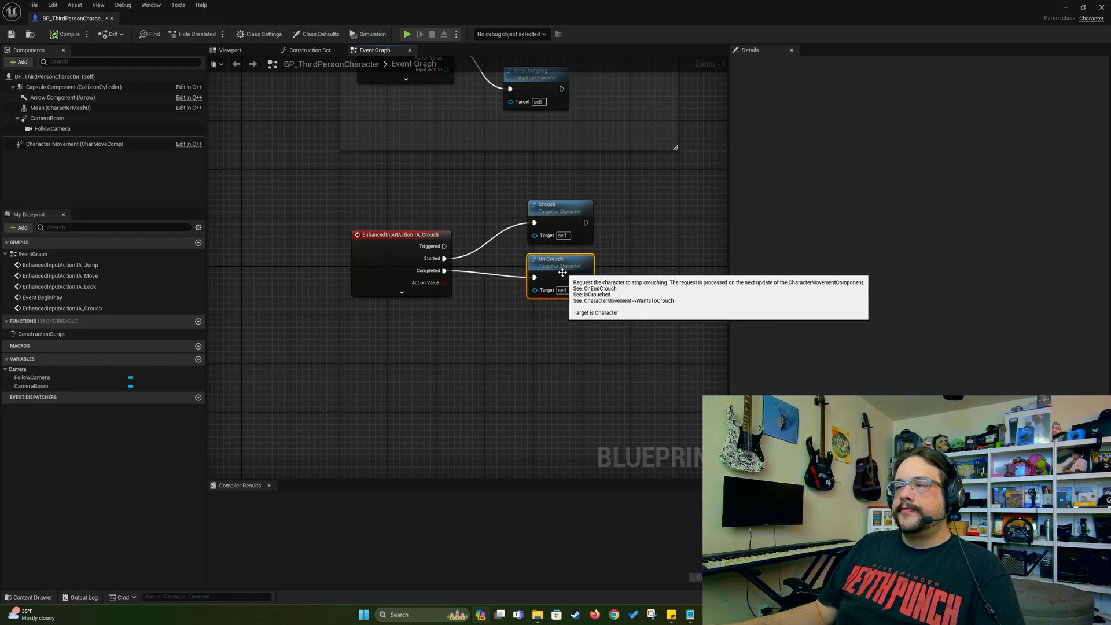
Step: Add the IA_Sprint enhanced input action event below the IA_Crouch event in the Event Graph
right_click(392, 412)
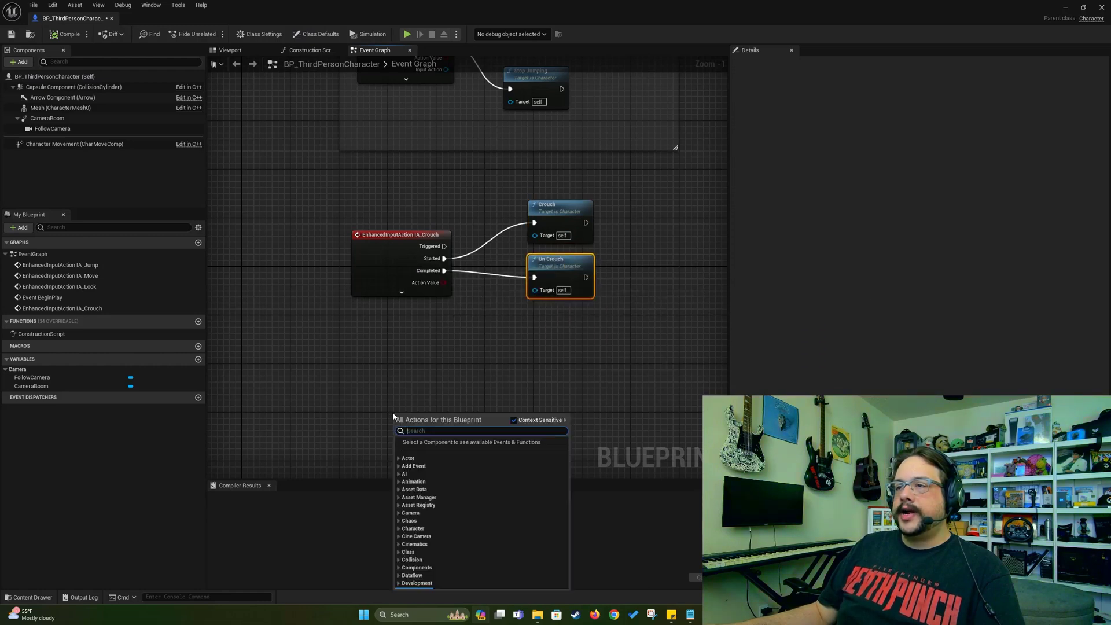
text(sprint)
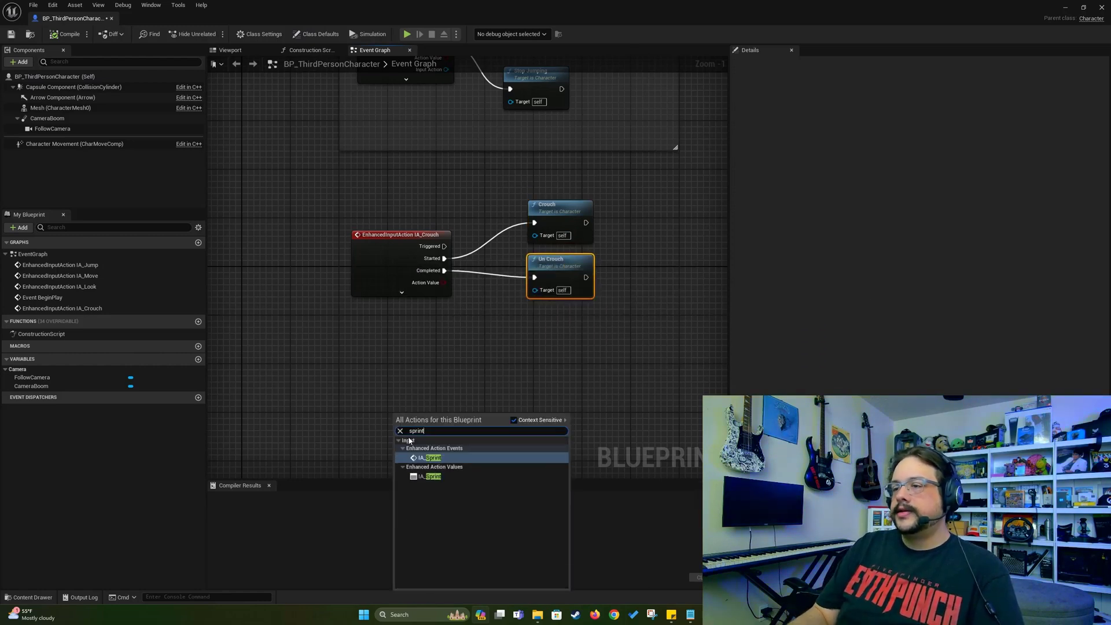
click(436, 458)
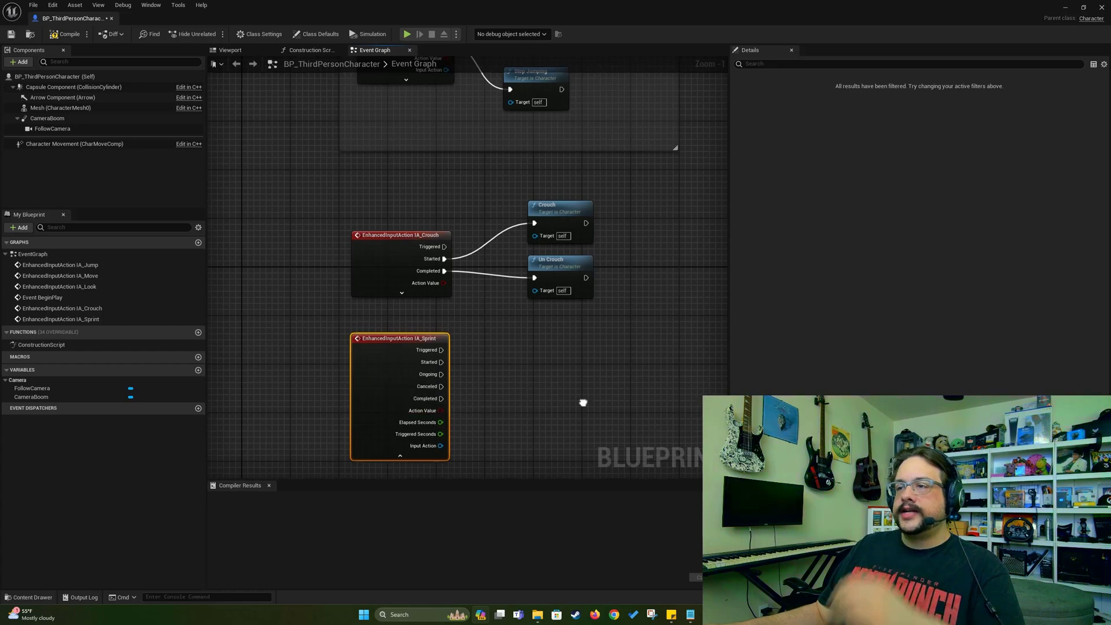
right_drag(582, 401, 497, 403)
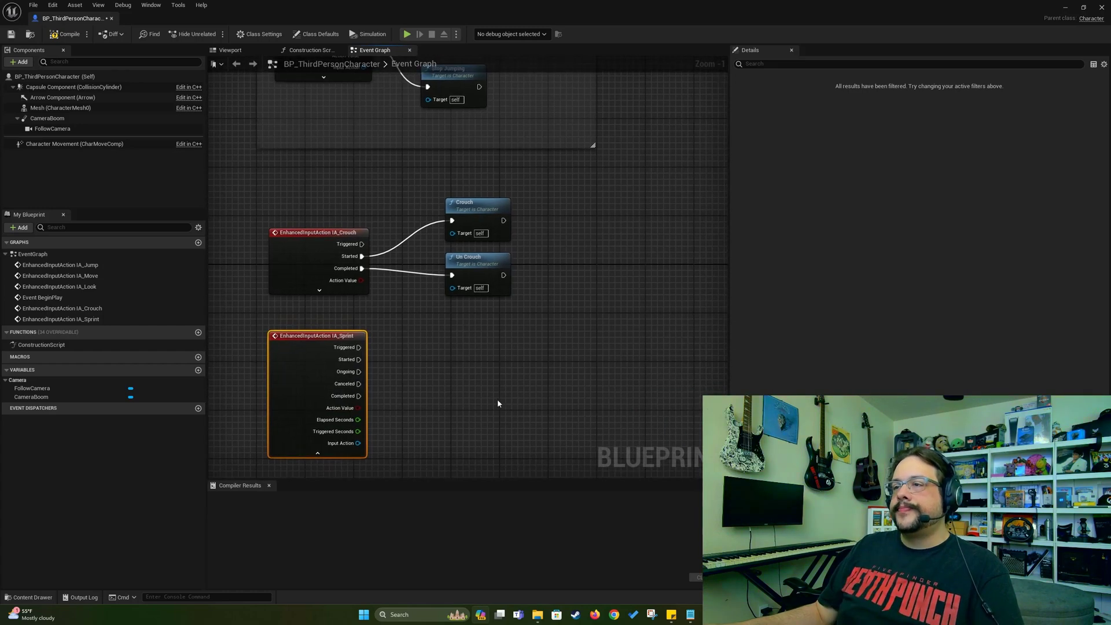
Step: Set the Character Movement component's Max Walk Speed to 400 cm/s and compile the blueprint
click(51, 145)
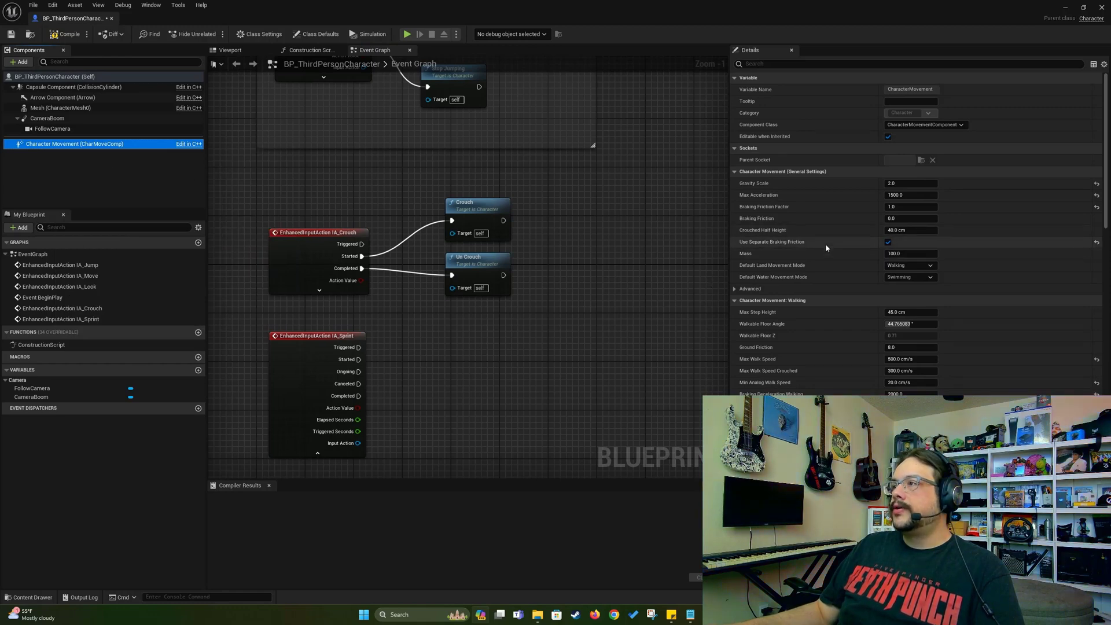
scroll(826, 244, down, 1)
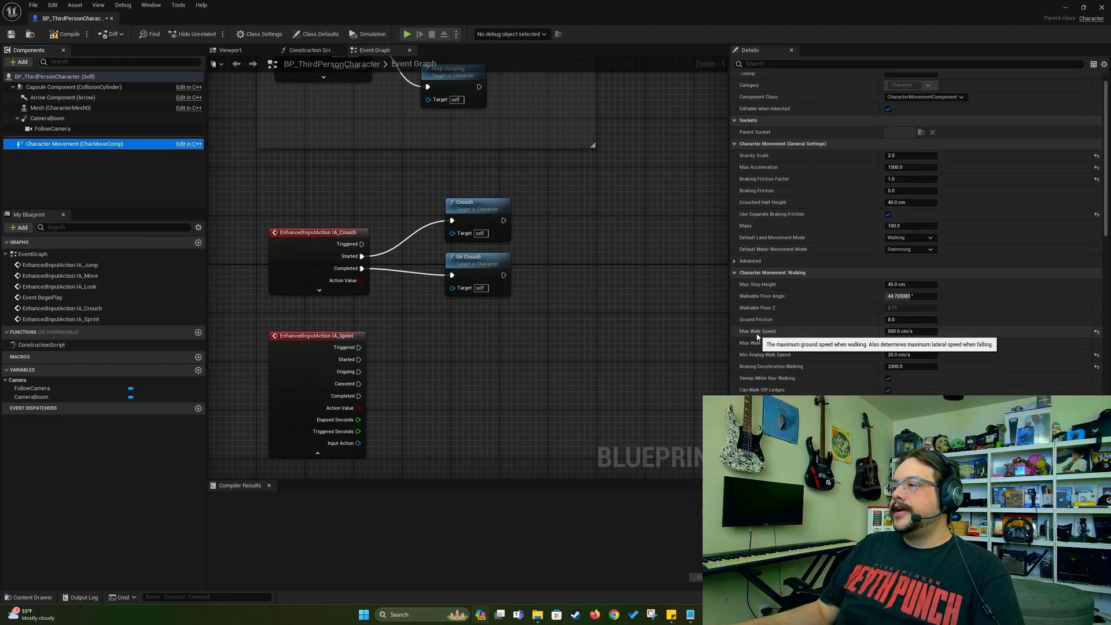
click(909, 331)
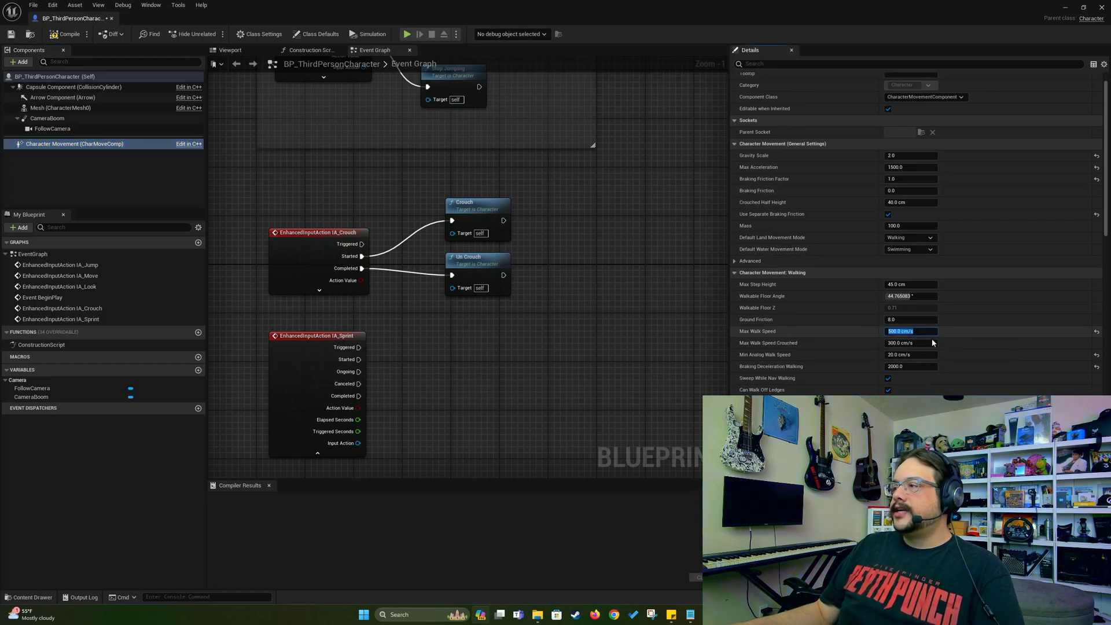
text(400)
key(Return)
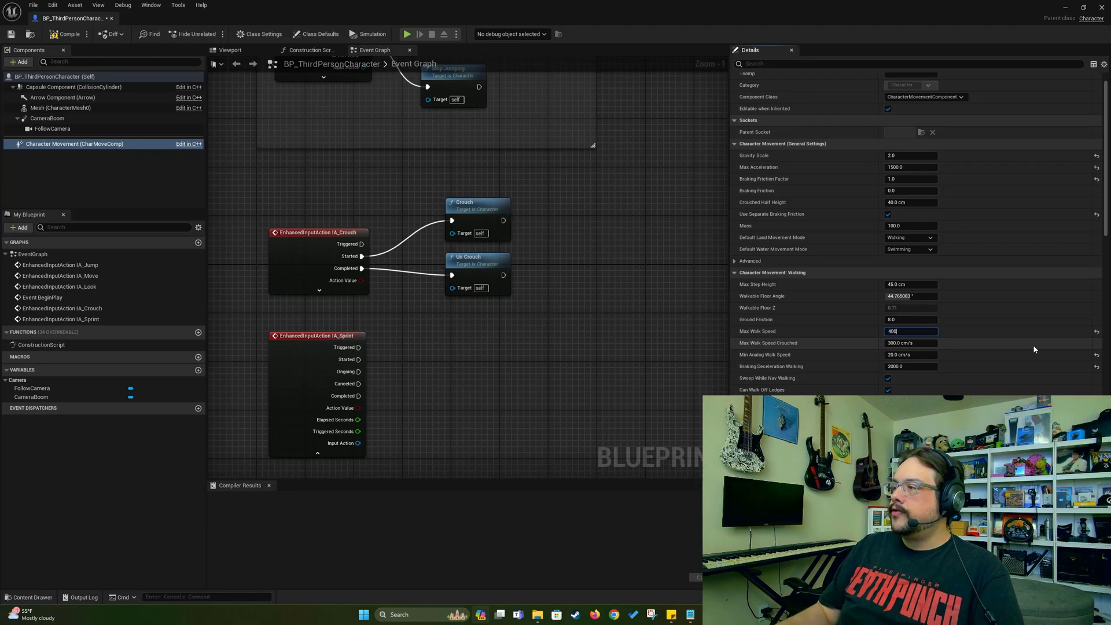
click(75, 36)
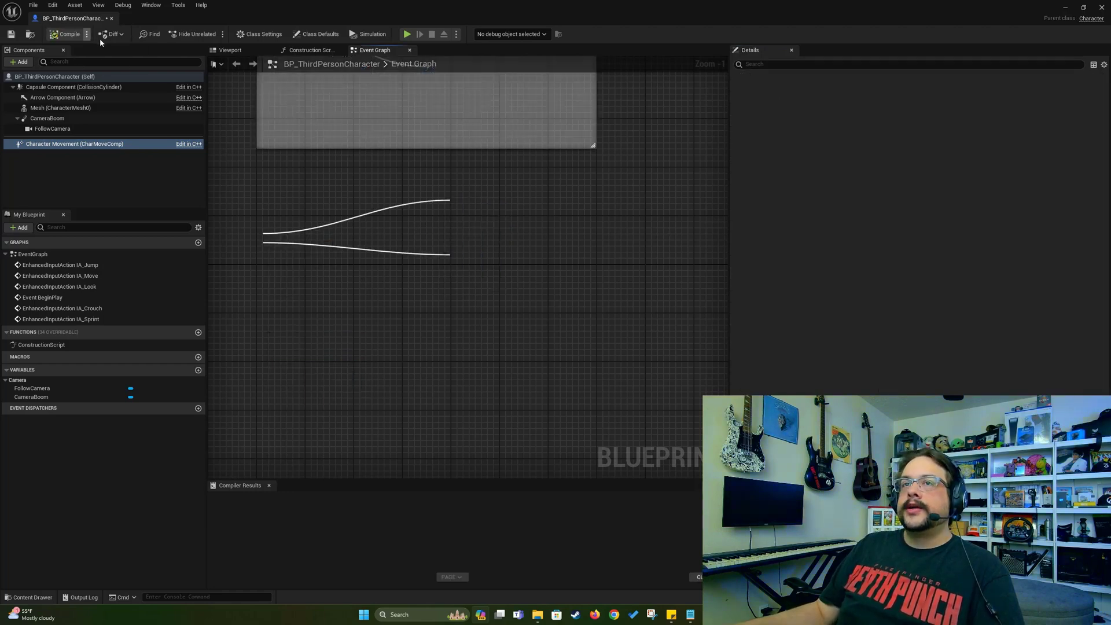
Step: Detach the blueprint window from the level editor and play-test the character's forward walking speed
drag(254, 16, 451, 423)
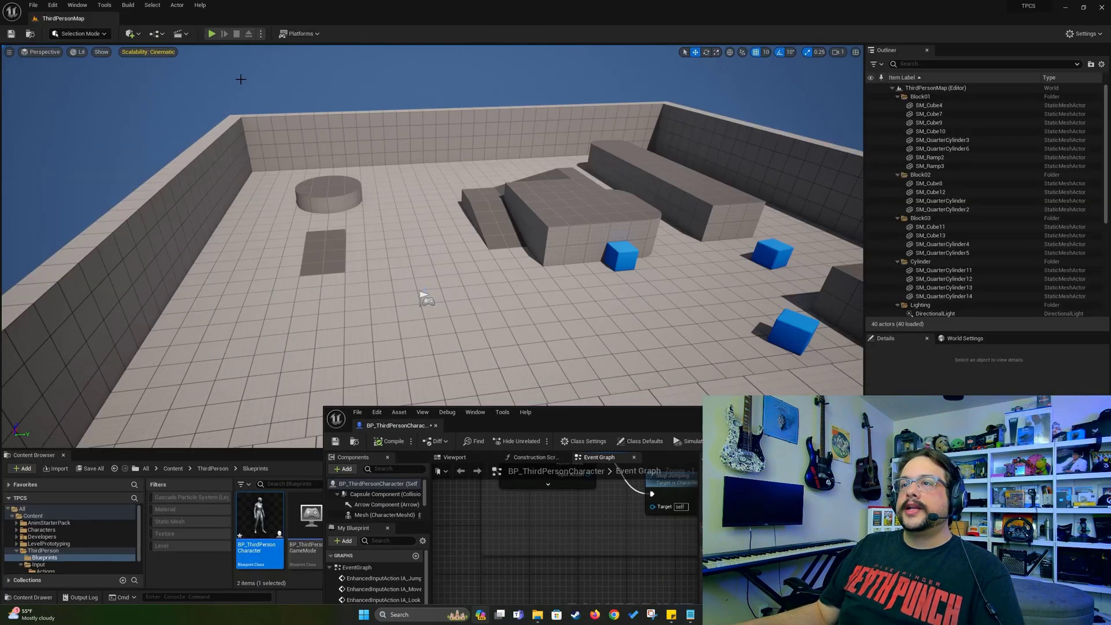
click(212, 34)
key(w)
key(Escape)
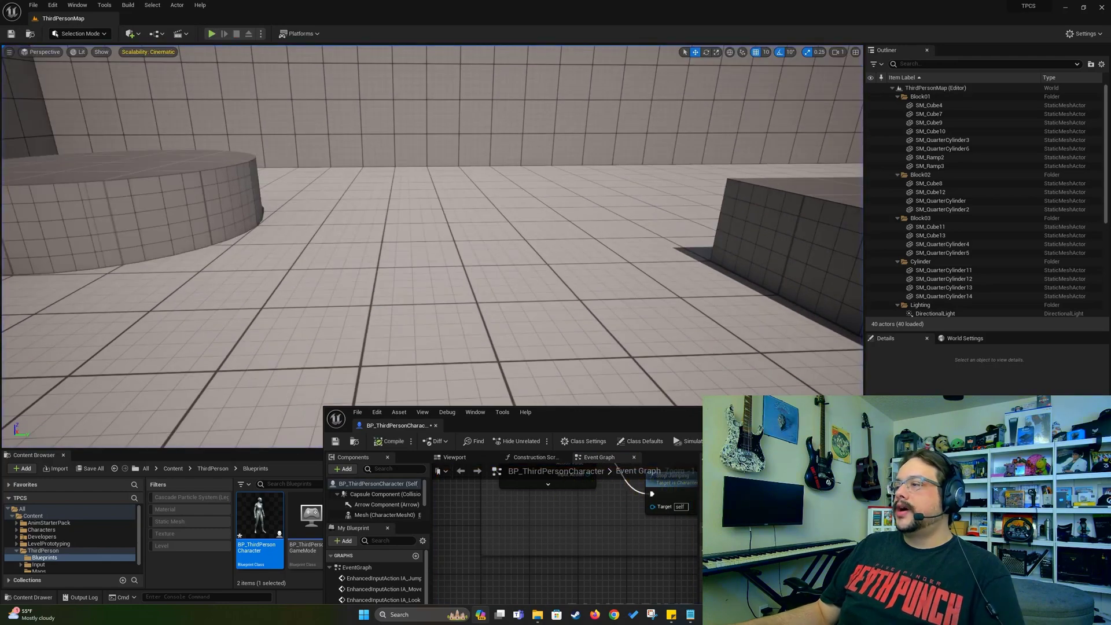
Step: Set the Character Movement component's Max Walk Speed to 250 cm/s and play-test the character's walking pace
double_click(712, 418)
click(923, 332)
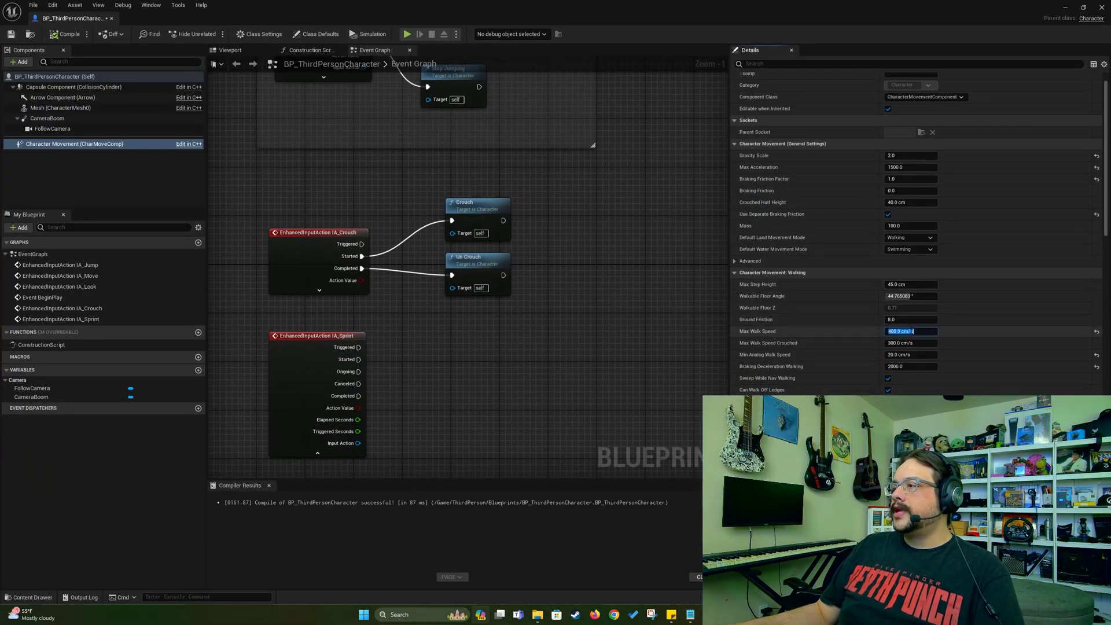
key(Return)
key(alt+p)
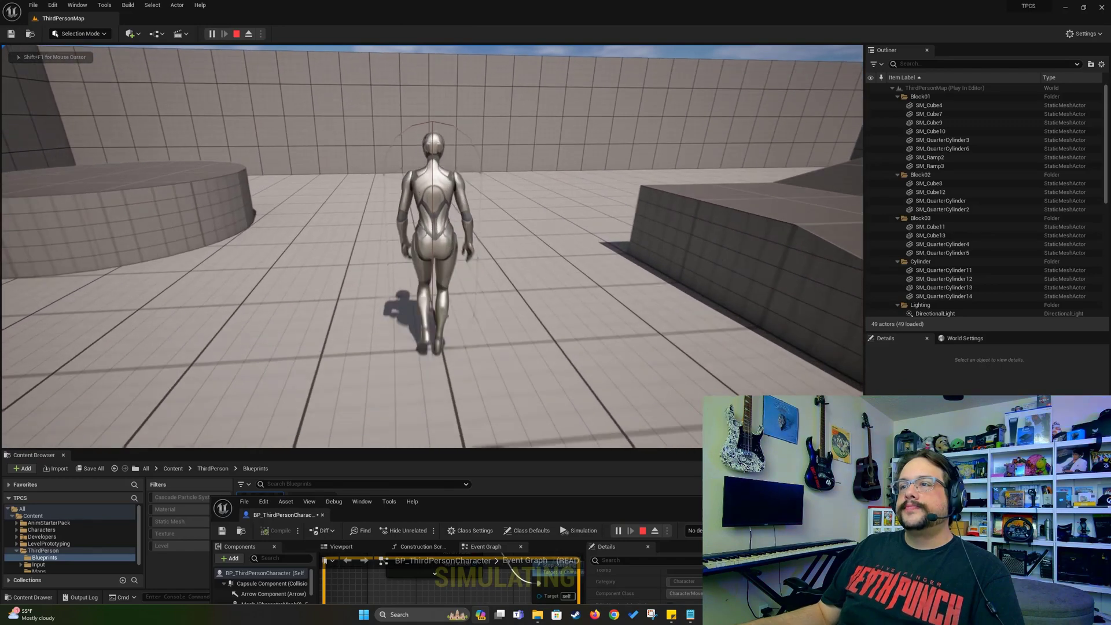
key(Escape)
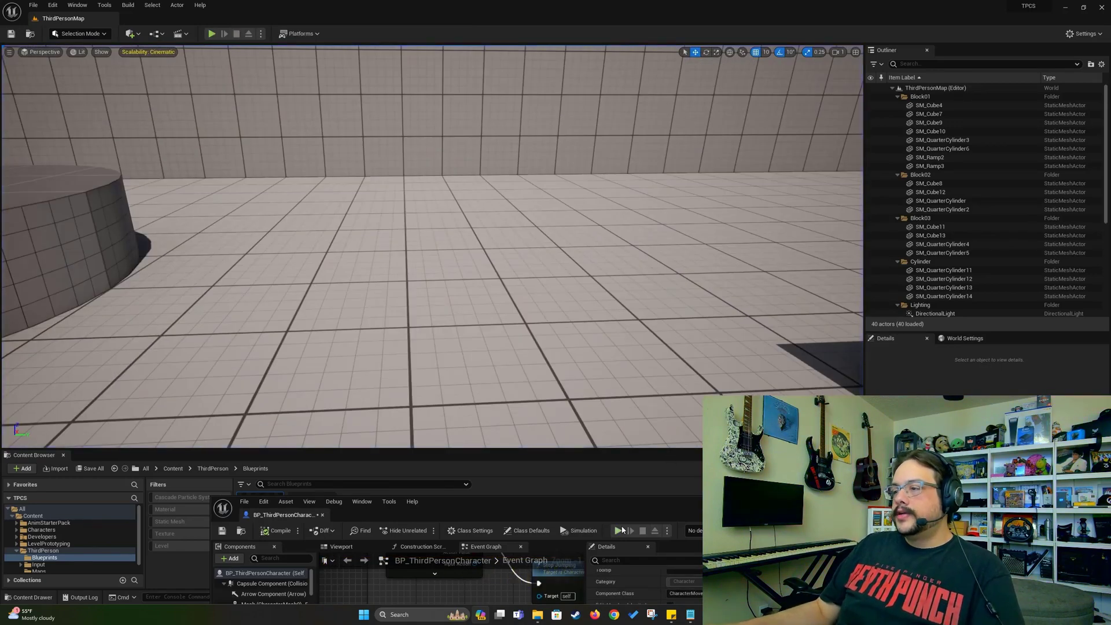
Step: Add a Set Max Walk Speed node targeting Character Movement, run it from IA_Sprint's Started output and set its speed to 700
click(622, 508)
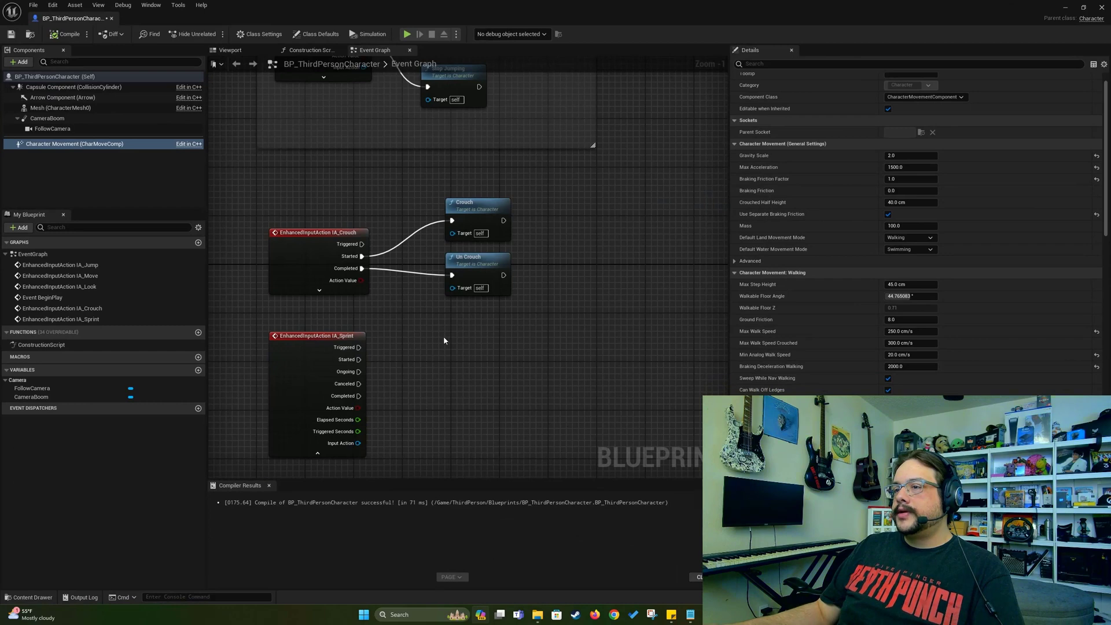
right_drag(595, 346, 623, 260)
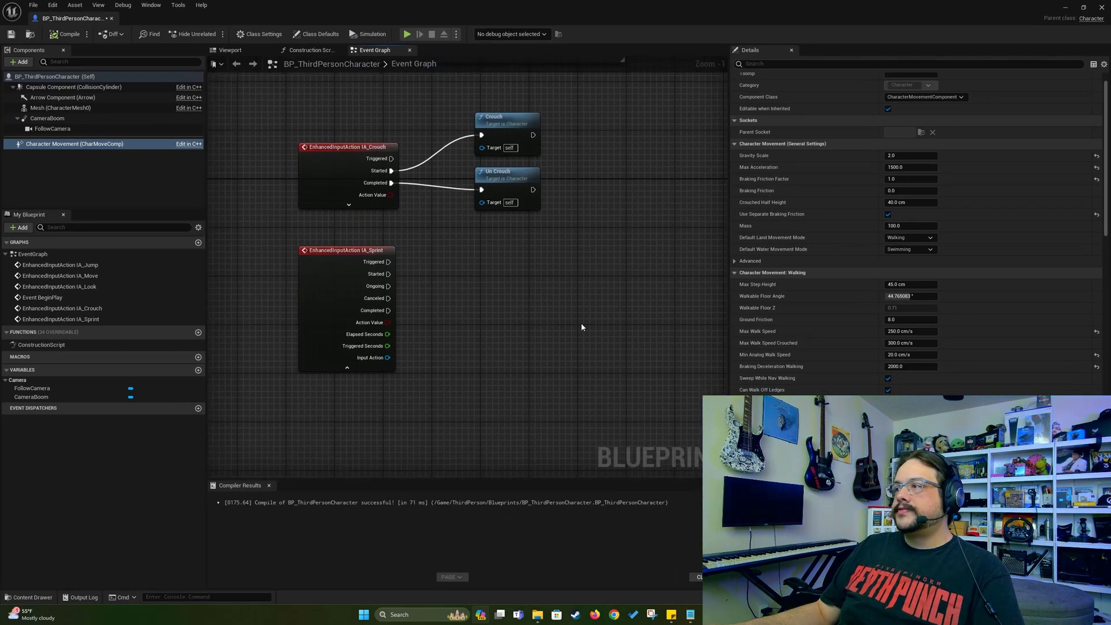
drag(115, 143, 463, 363)
text(speed)
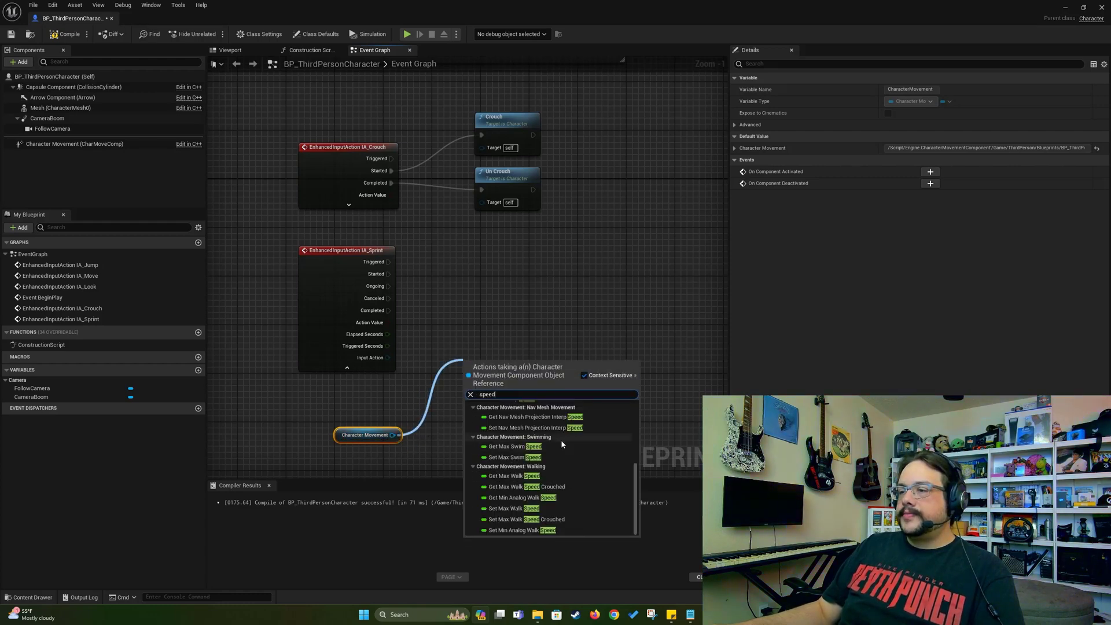
click(538, 511)
drag(510, 362, 534, 252)
drag(388, 274, 494, 256)
click(544, 269)
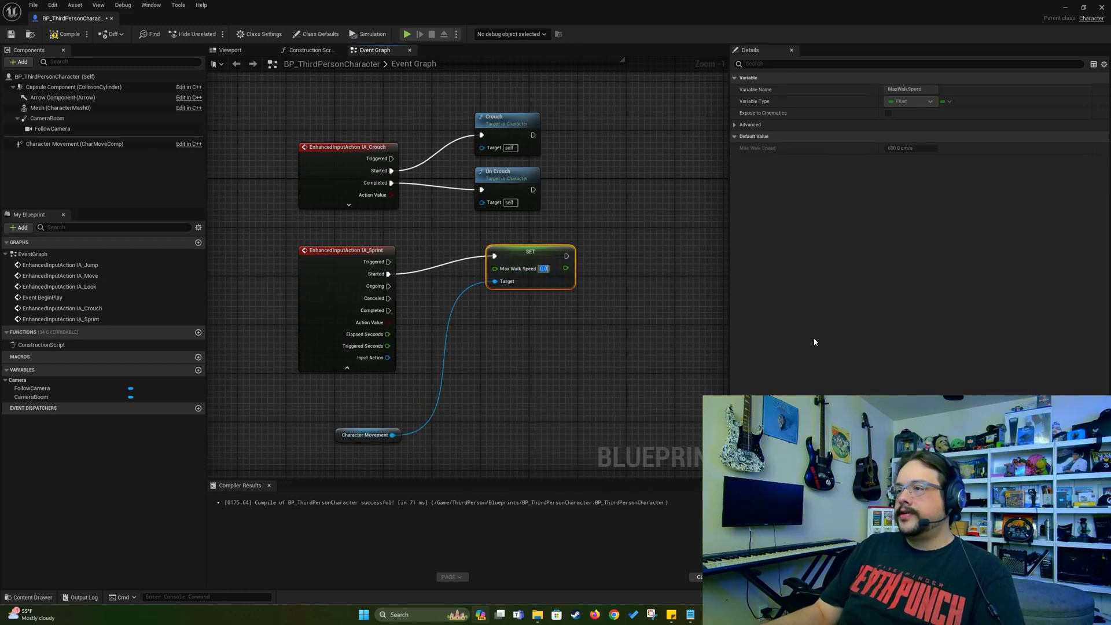
click(537, 429)
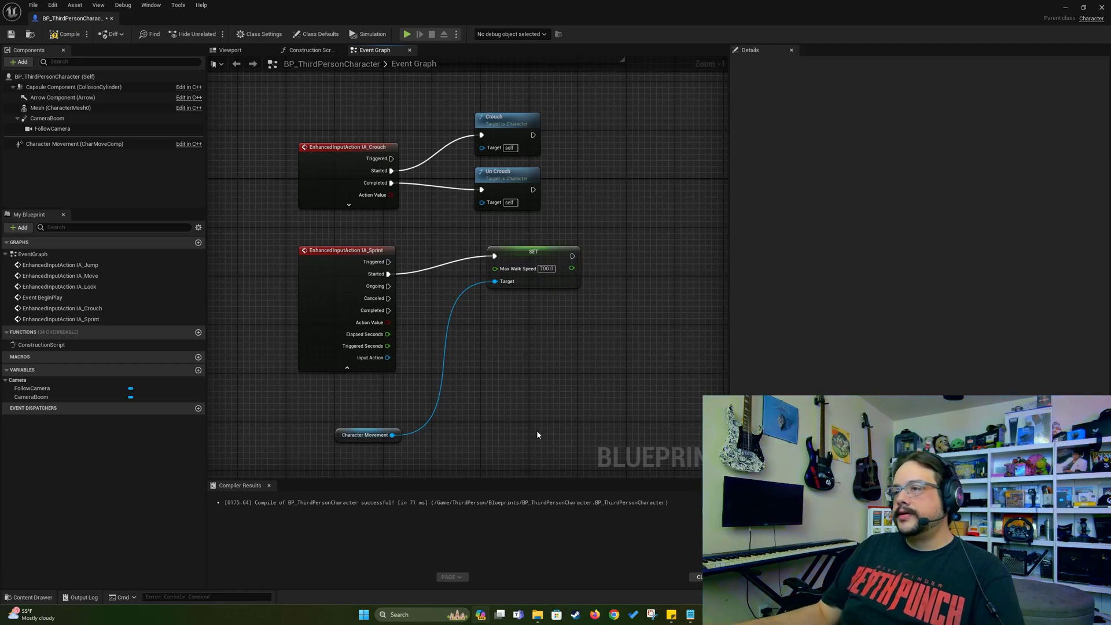
Step: Compile the blueprint and play-test walking and sprinting around the level
click(65, 35)
double_click(240, 6)
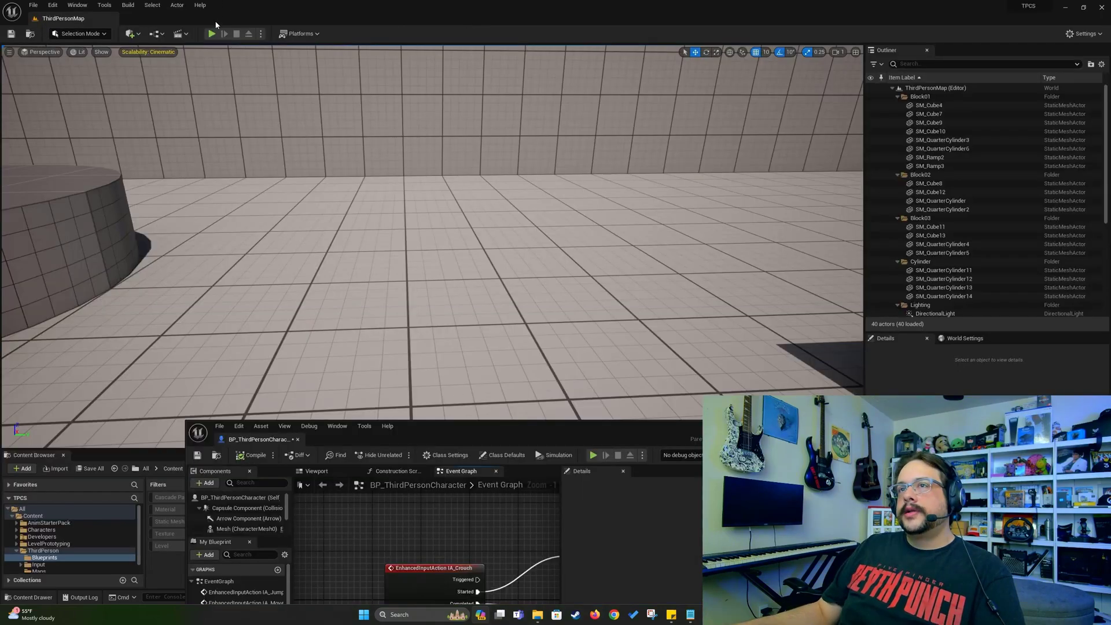
click(212, 33)
key(w)
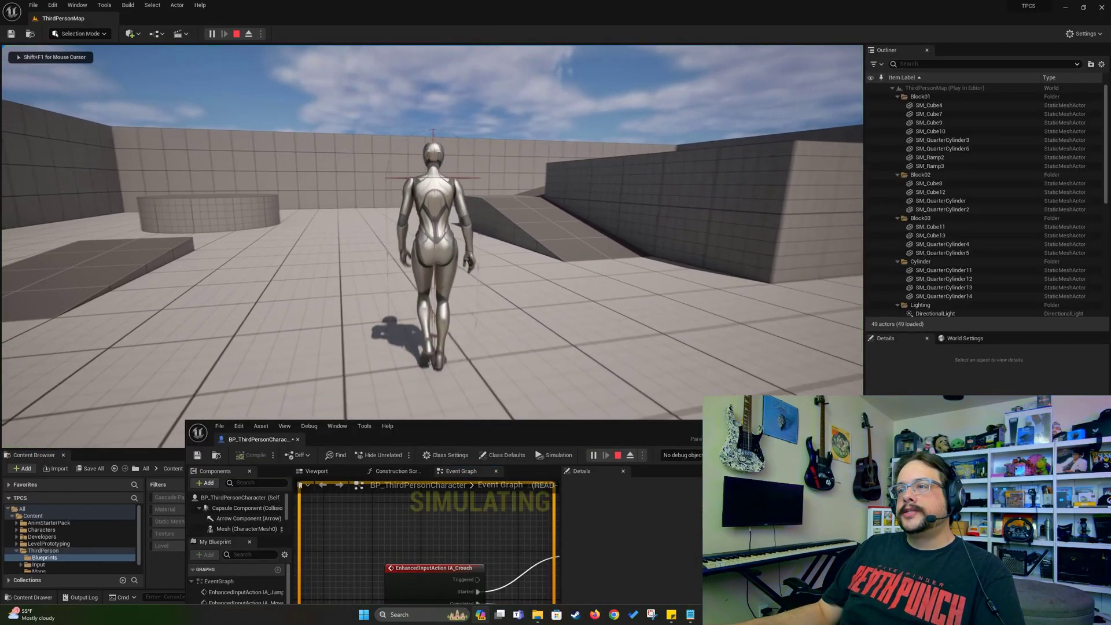
key(w)
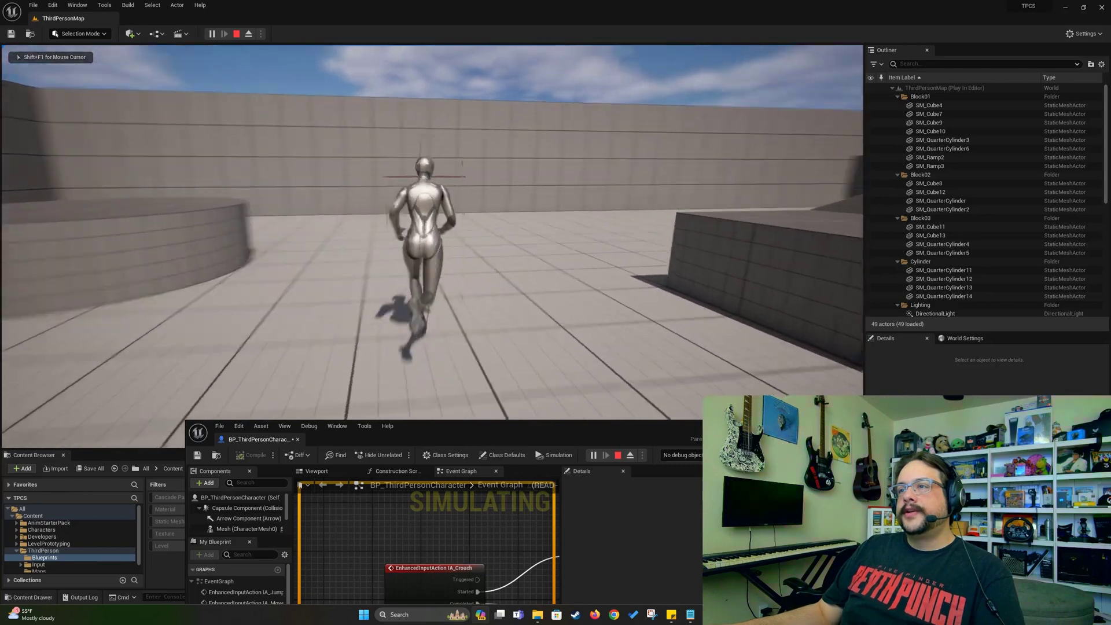
key(w)
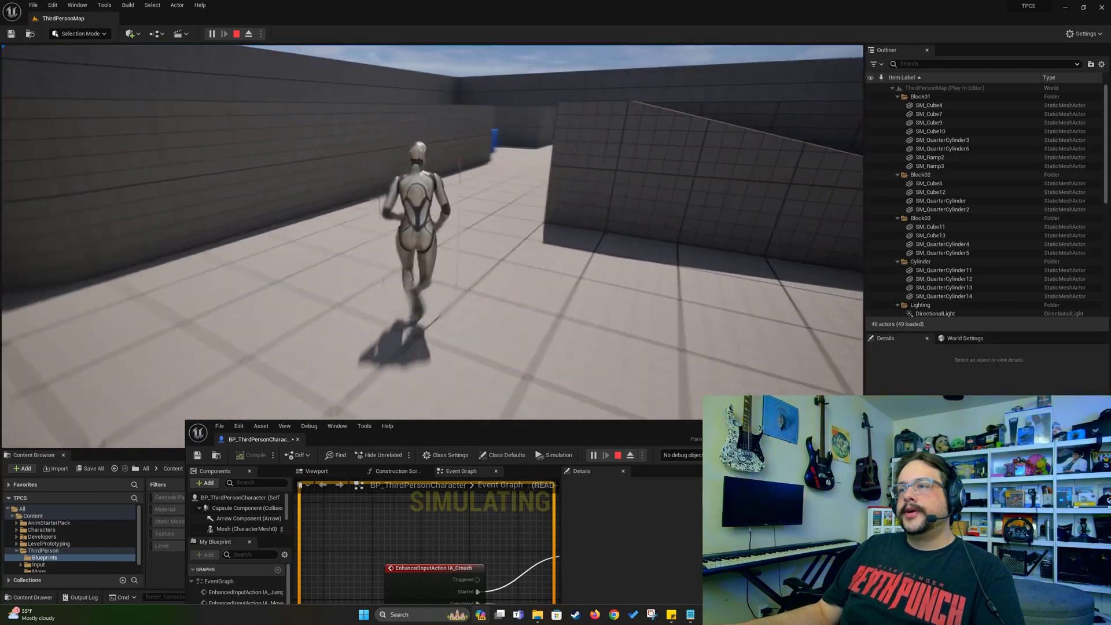
key(w)
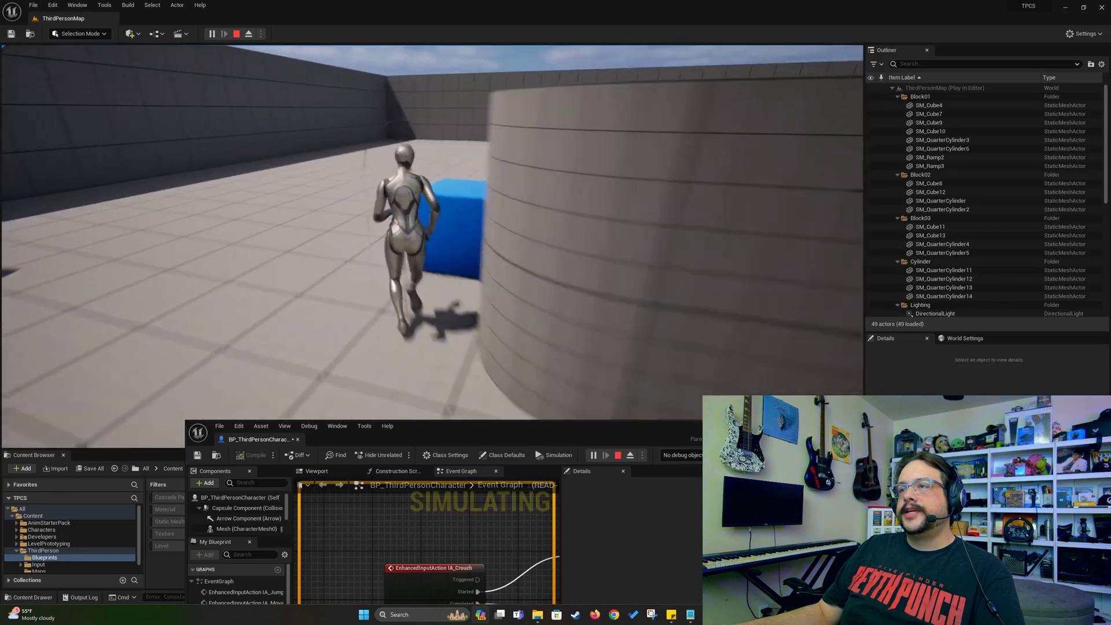
key(w)
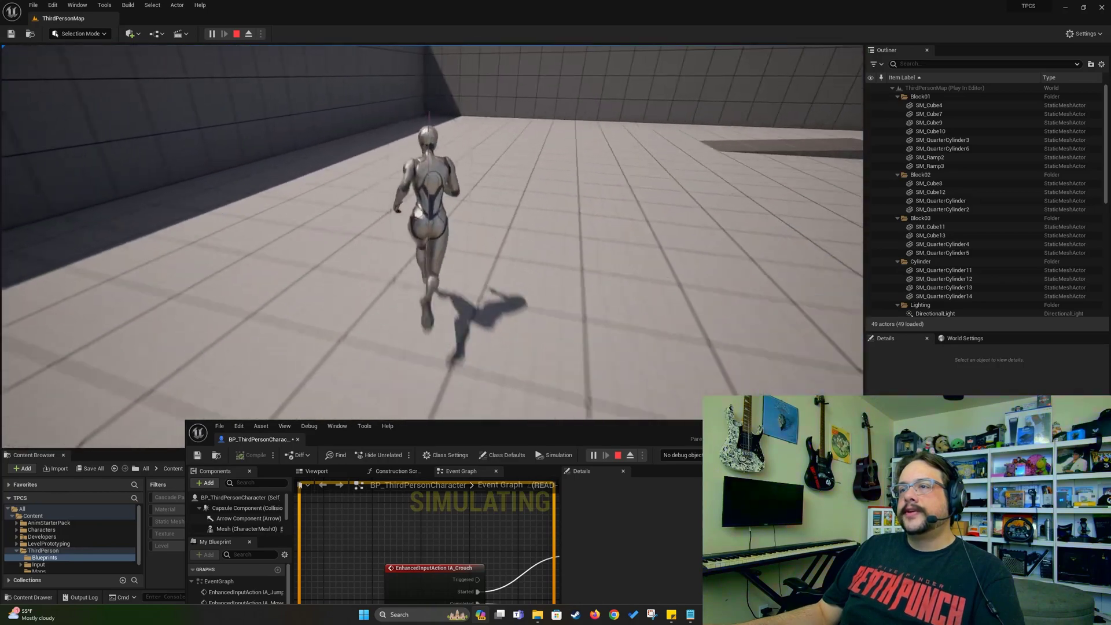
key(Escape)
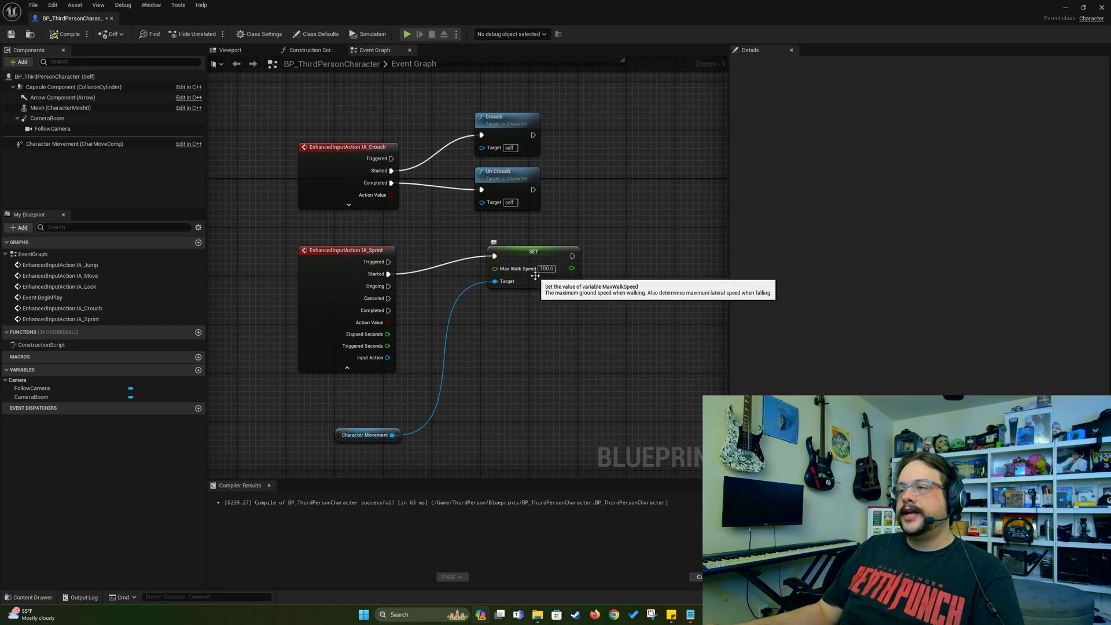
Step: Duplicate the Set Max Walk Speed node, wire it to IA_Sprint's Completed output and Character Movement, and set its speed to 250
click(515, 270)
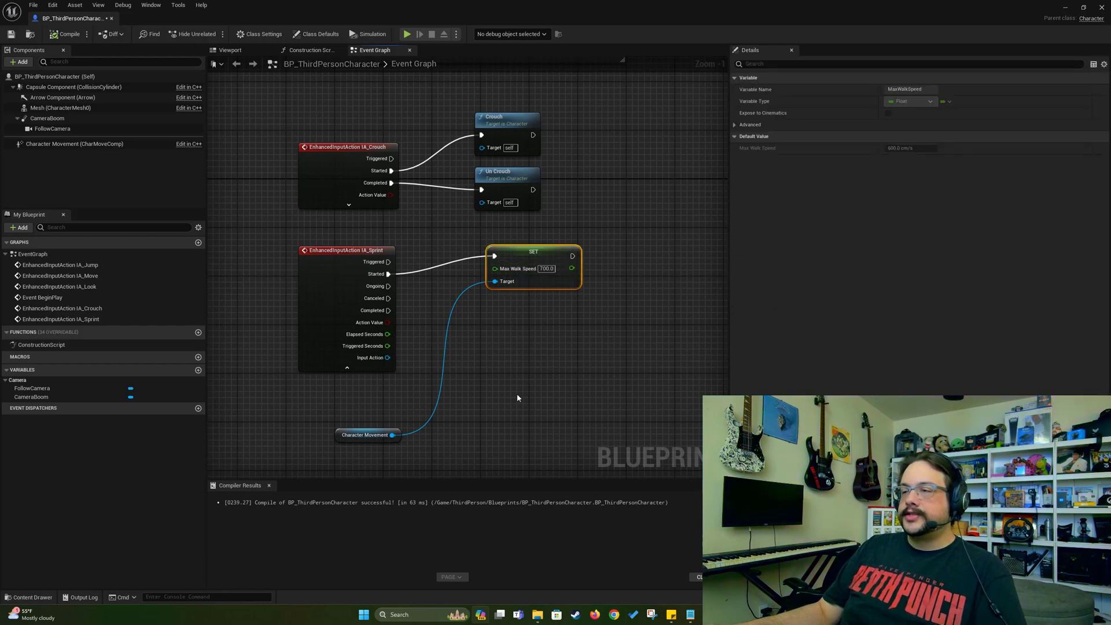
key(ctrl+d)
drag(514, 352, 514, 321)
drag(388, 310, 502, 323)
drag(392, 435, 501, 349)
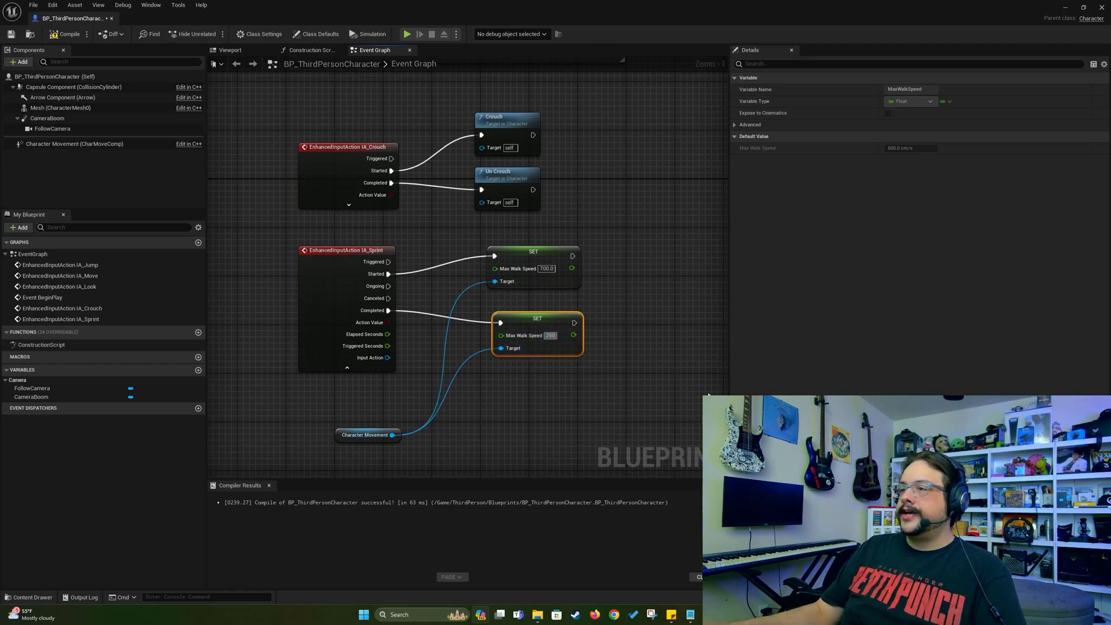
Step: Move the blueprint window clear of the viewport and play-test starting and releasing the sprint
double_click(318, 26)
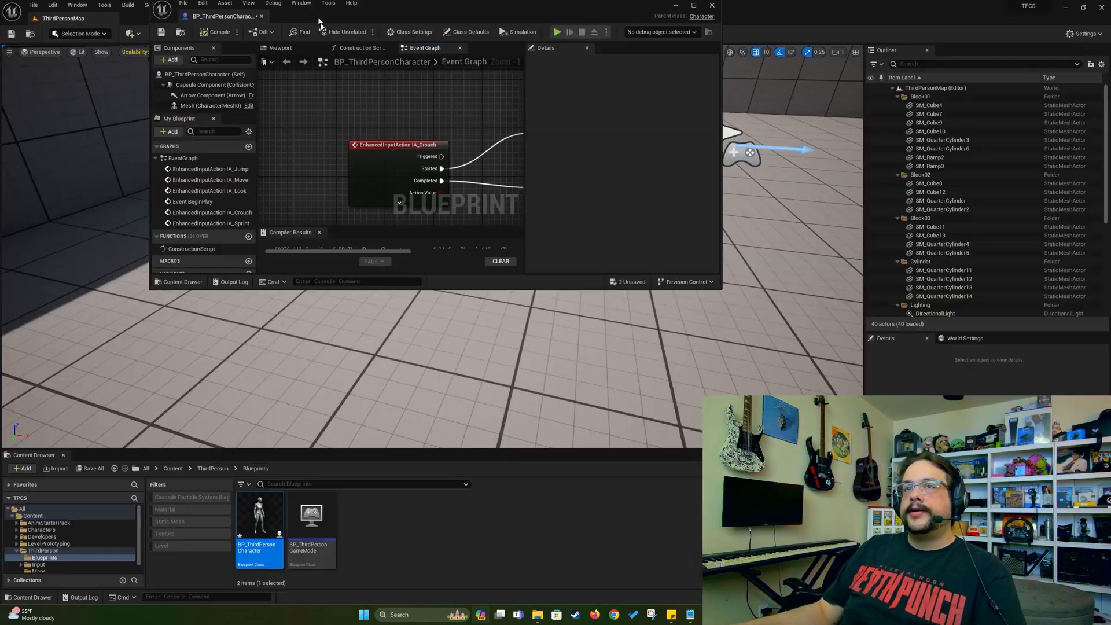
drag(319, 25, 516, 489)
click(212, 33)
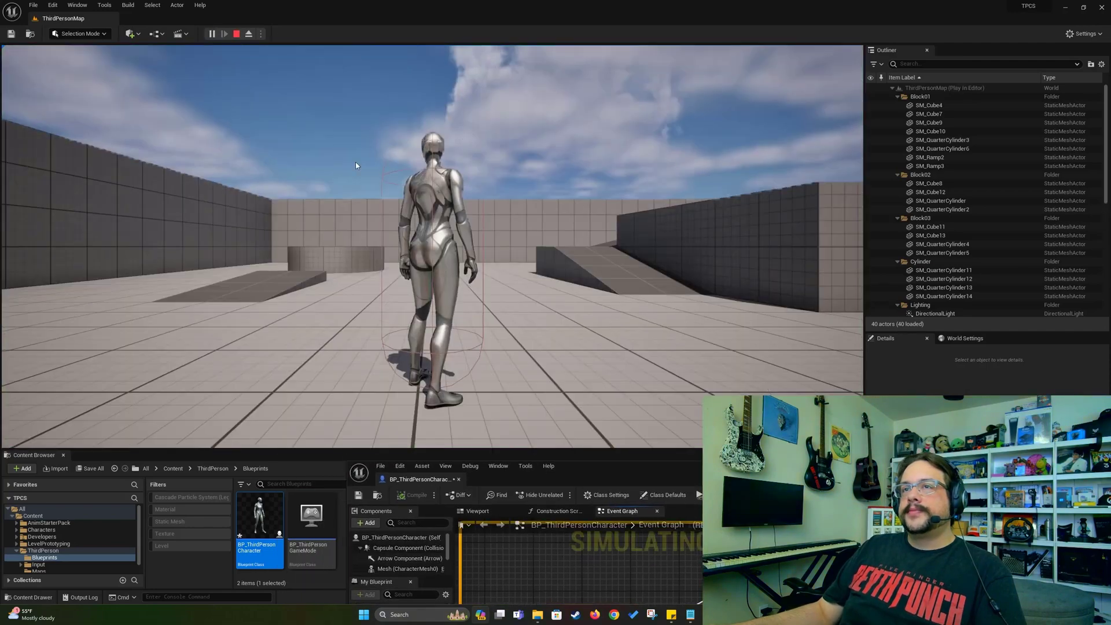
click(356, 165)
key(w)
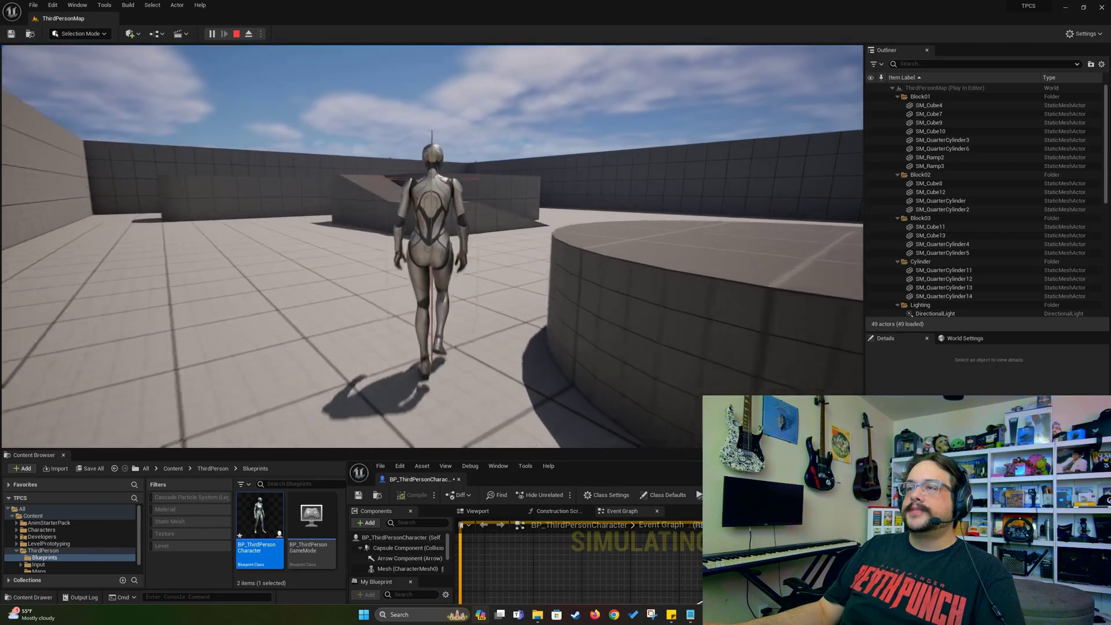
key(Escape)
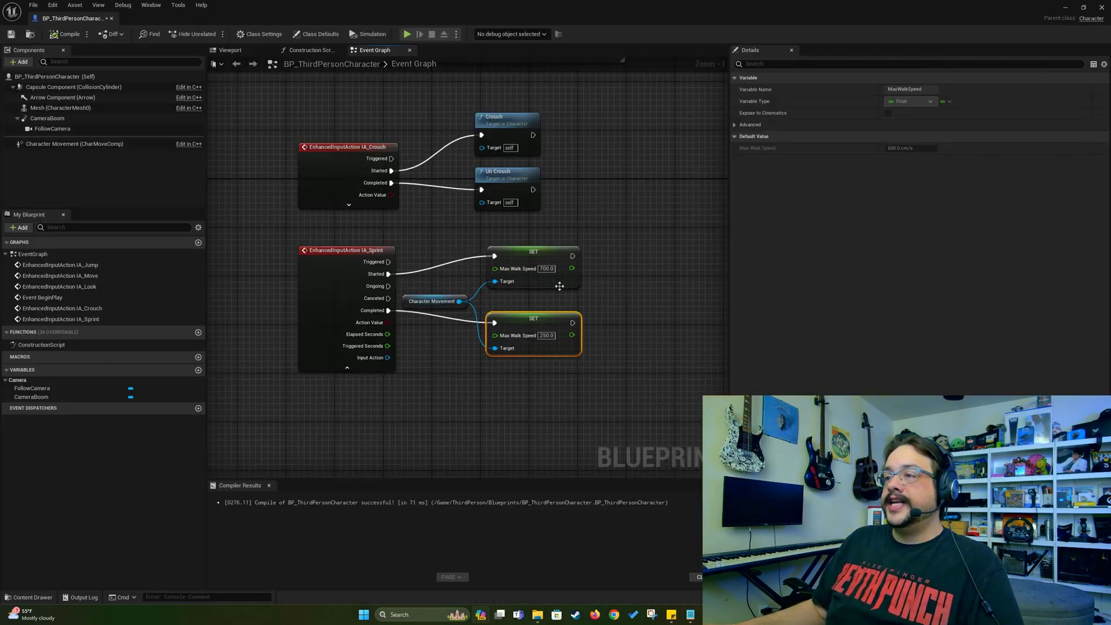
Step: Promote the 700 Max Walk Speed input on IA_Sprint's Started branch to a variable and compile the blueprint
right_click(504, 274)
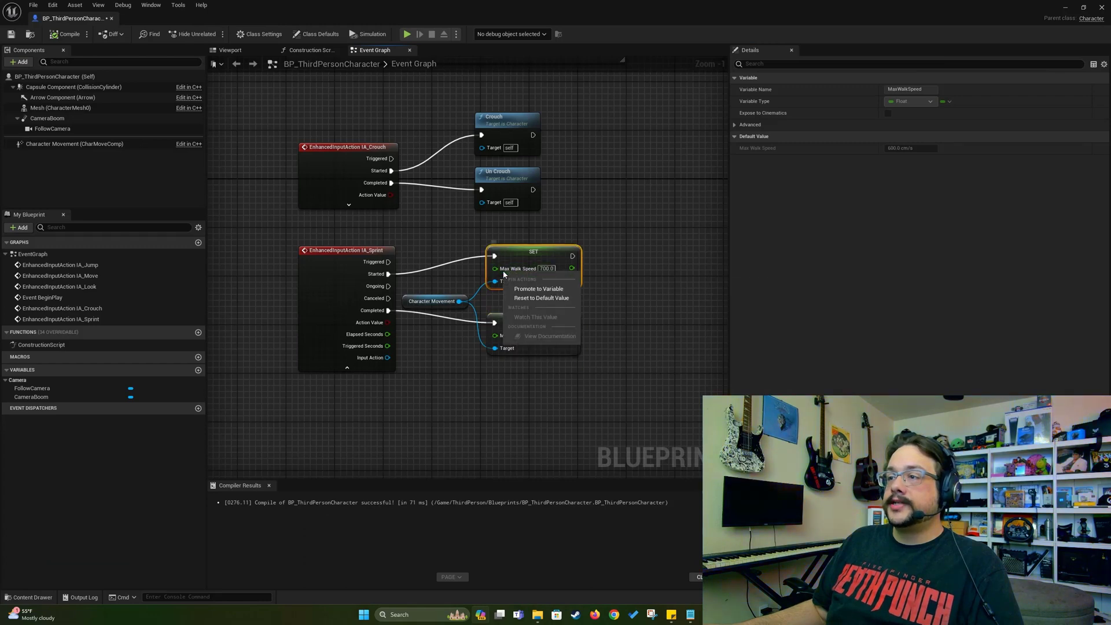
click(538, 289)
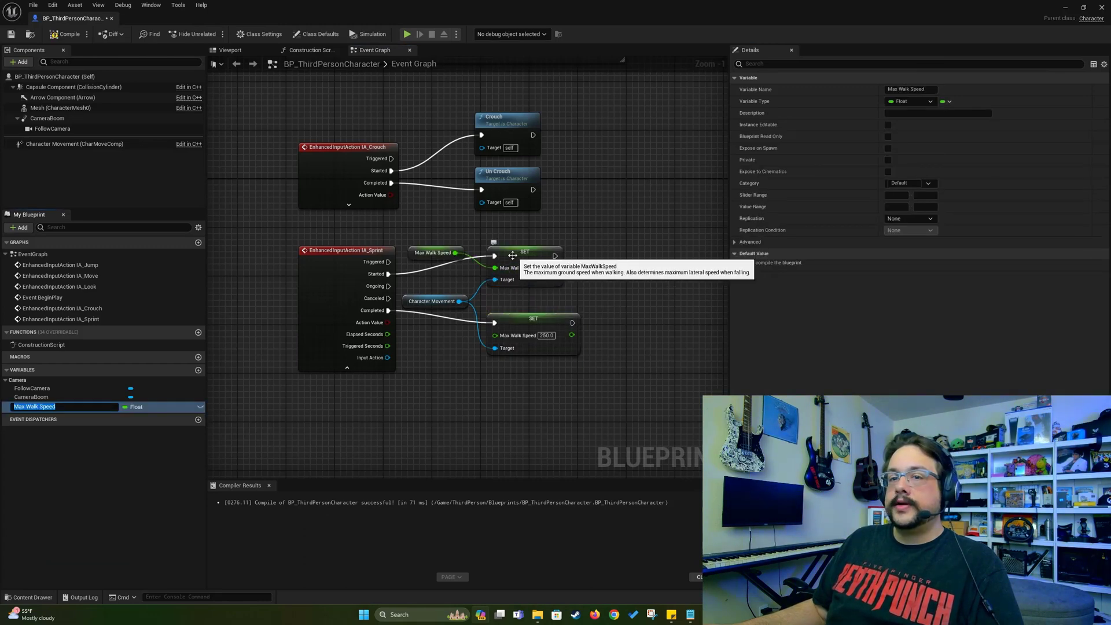
click(64, 408)
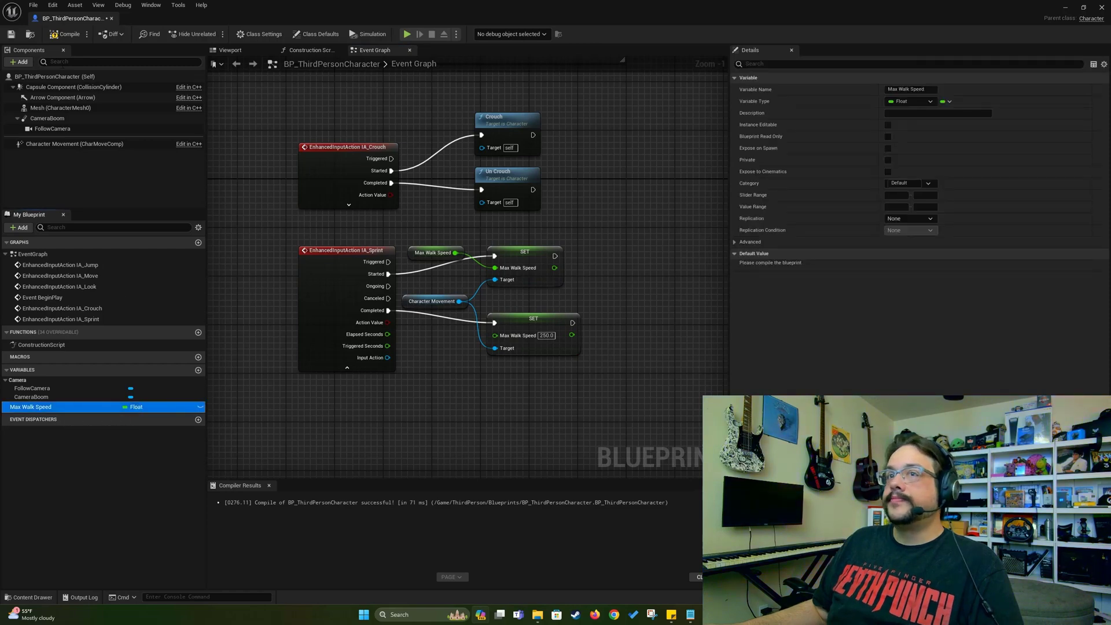
click(65, 34)
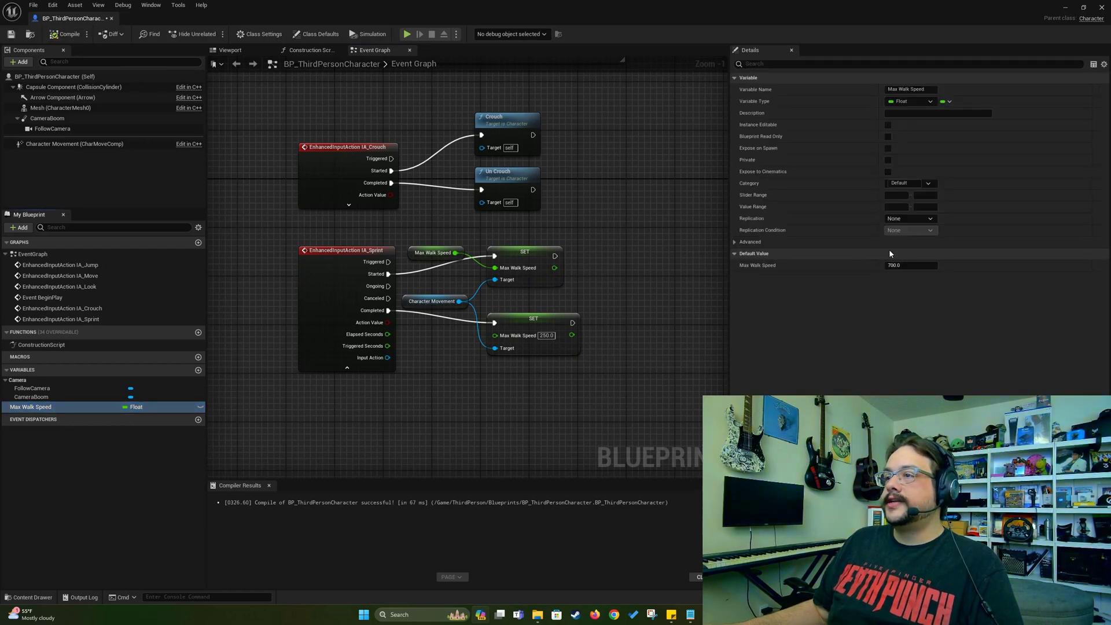
Step: Promote the 250 Max Walk Speed input on IA_Sprint's Completed branch to its own variable and compile the blueprint
right_click(501, 341)
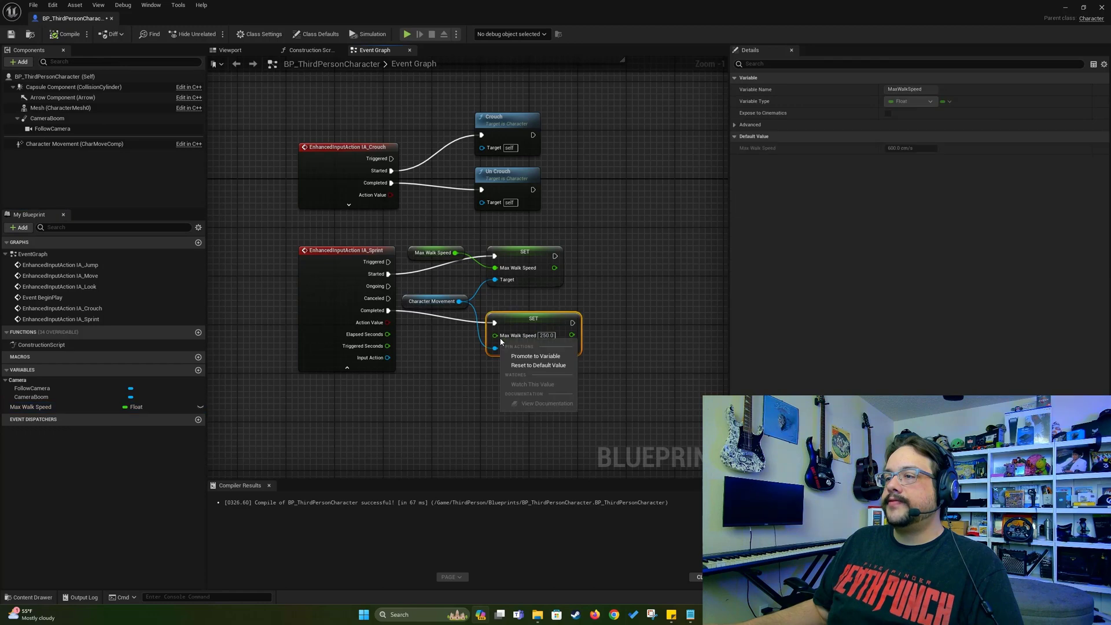
click(533, 356)
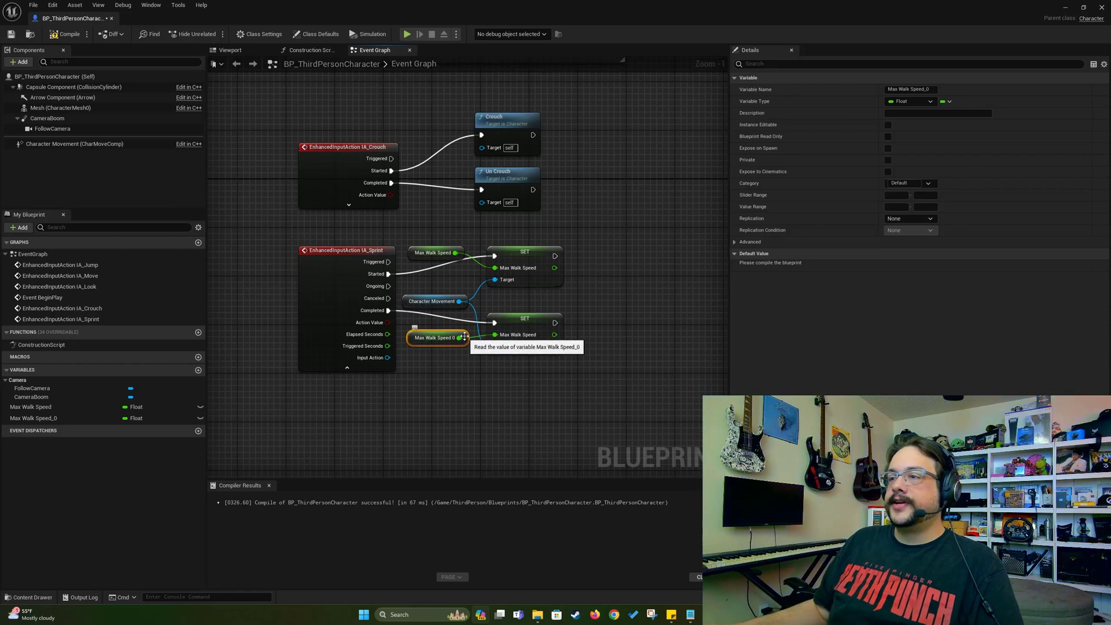
click(523, 325)
click(66, 33)
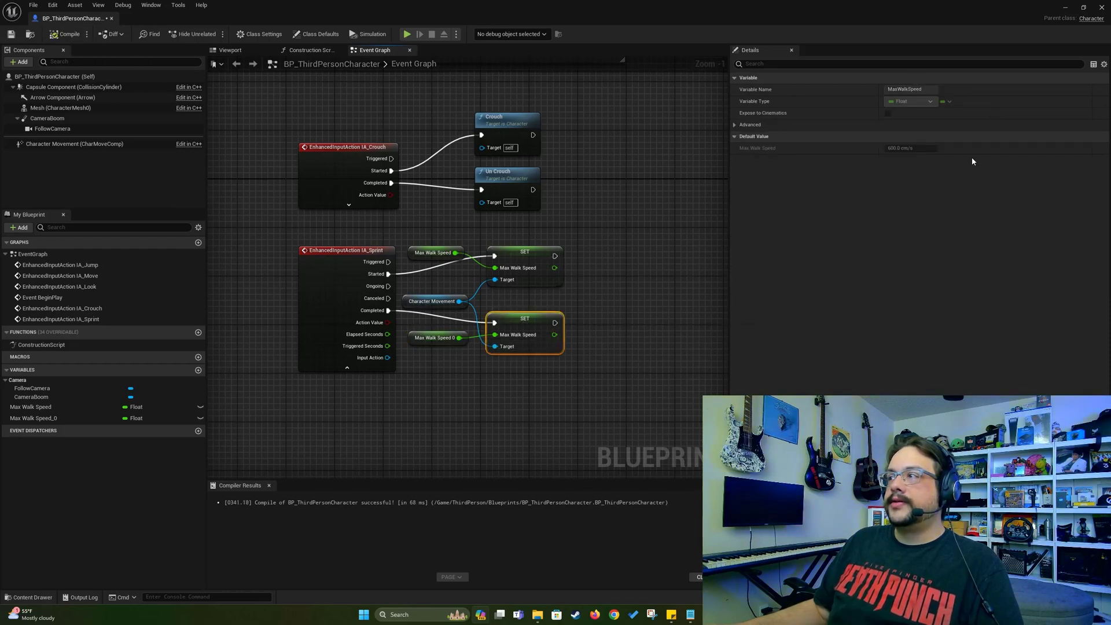
Step: Rename the Max Walk Speed_0 variable to WalkSpeed
click(86, 419)
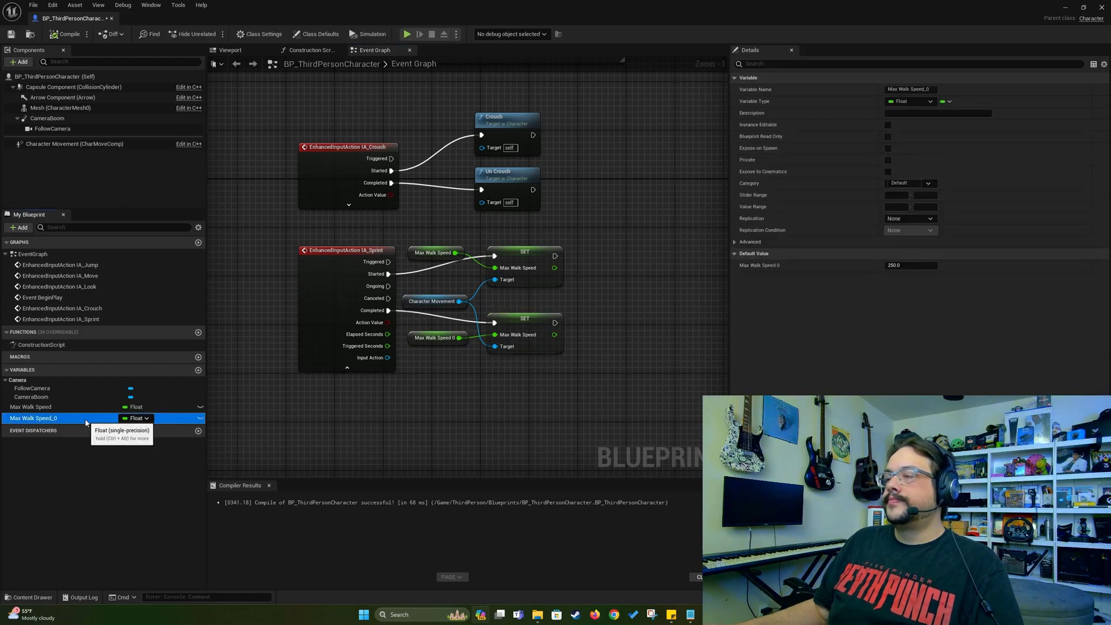
right_click(40, 419)
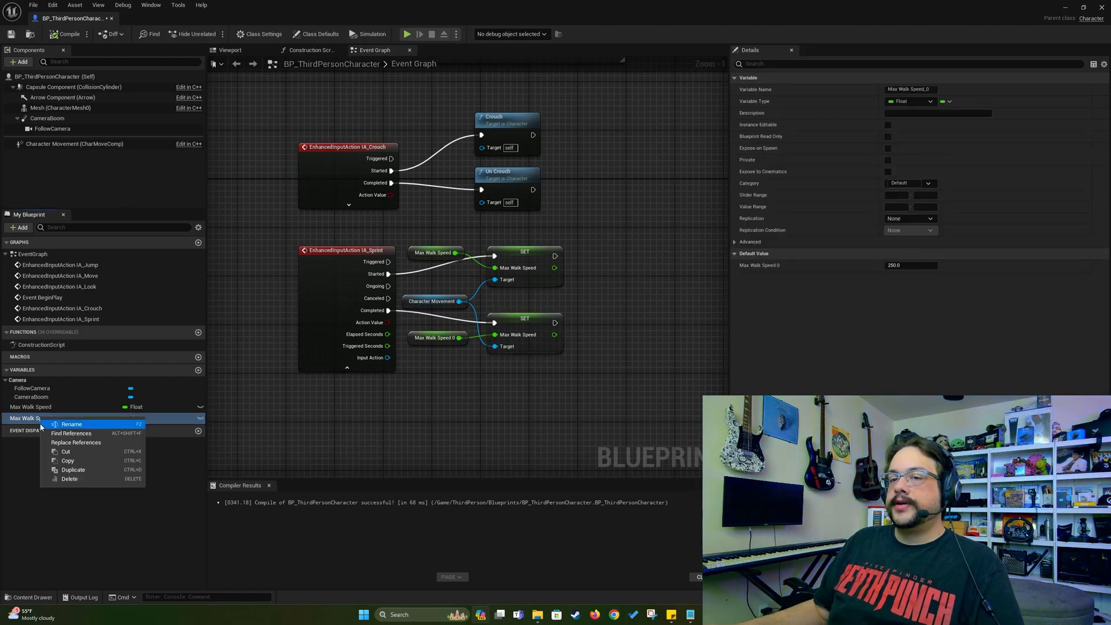
click(75, 497)
text(WalkSpeed)
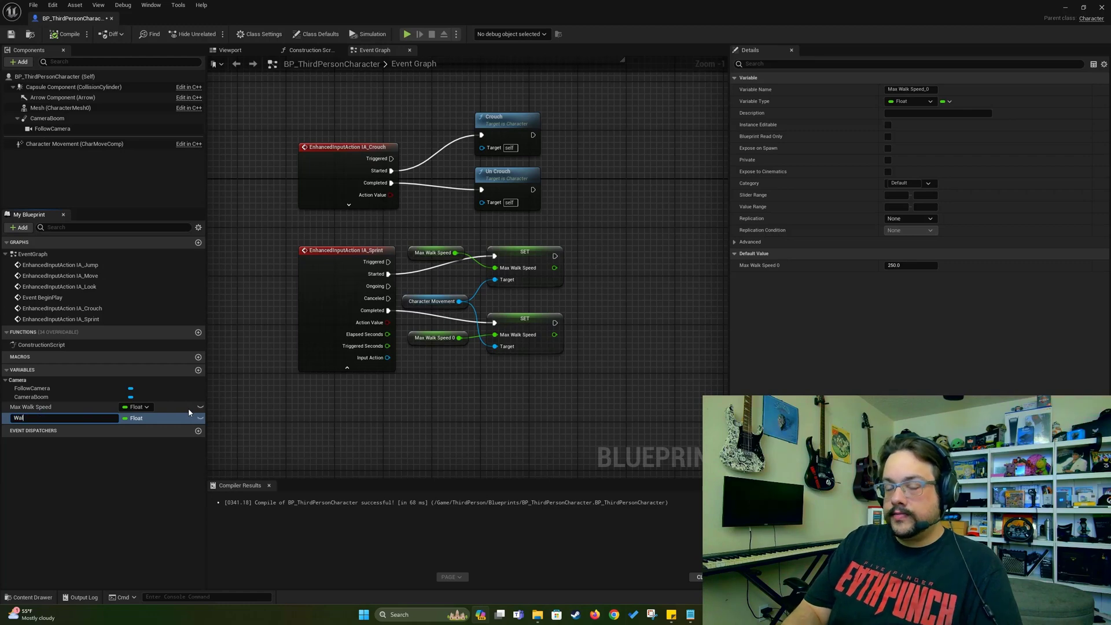
key(Return)
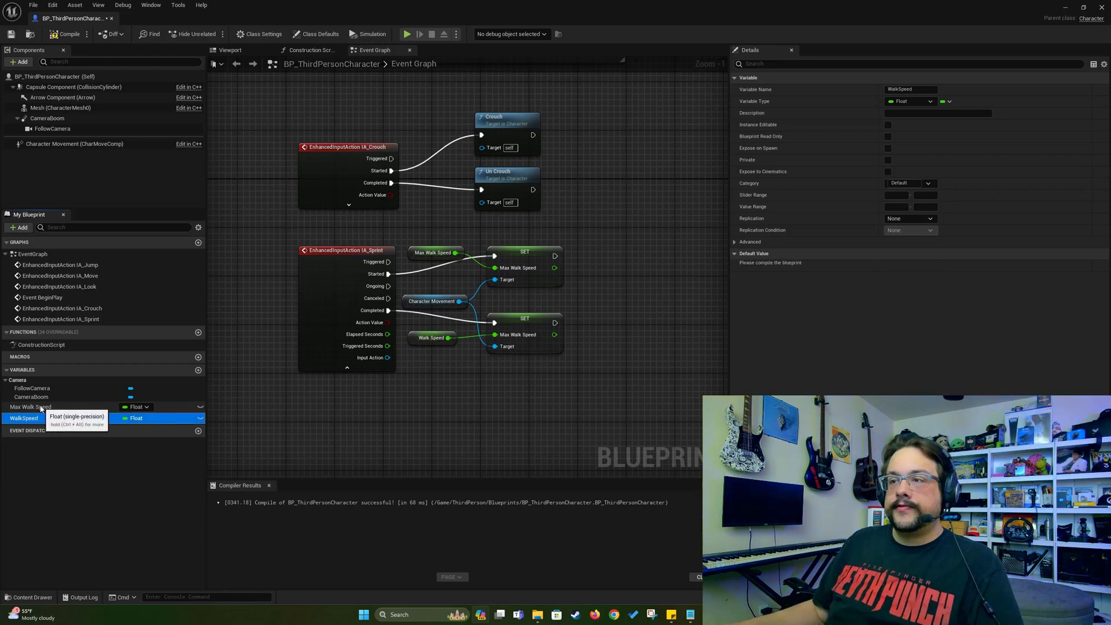
Step: Rename the Max Walk Speed variable to RunSpeed
click(41, 407)
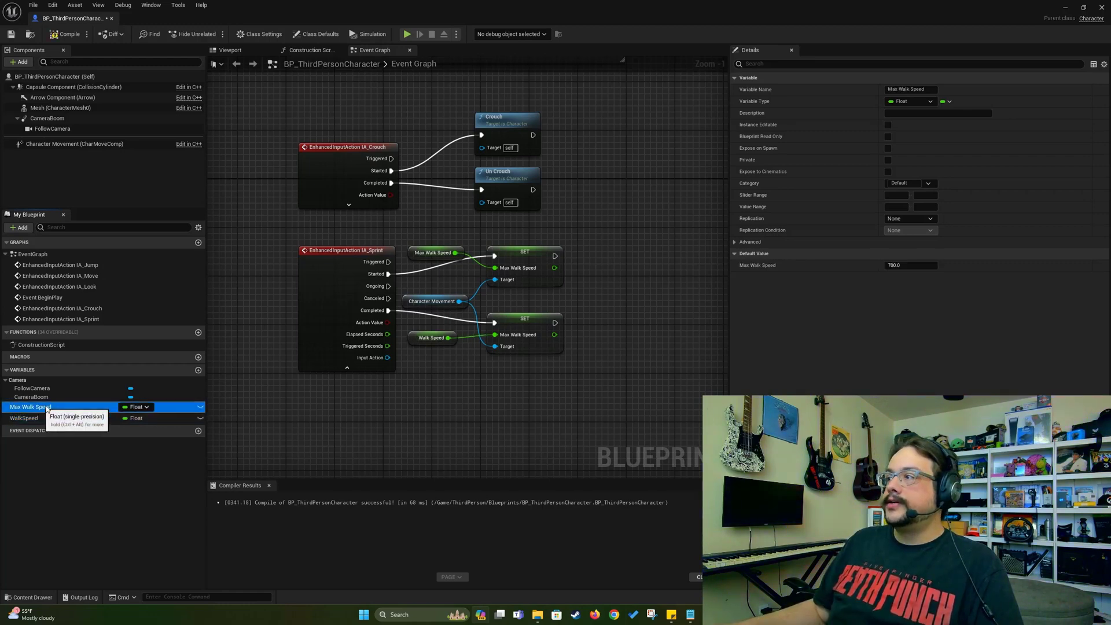
right_click(30, 411)
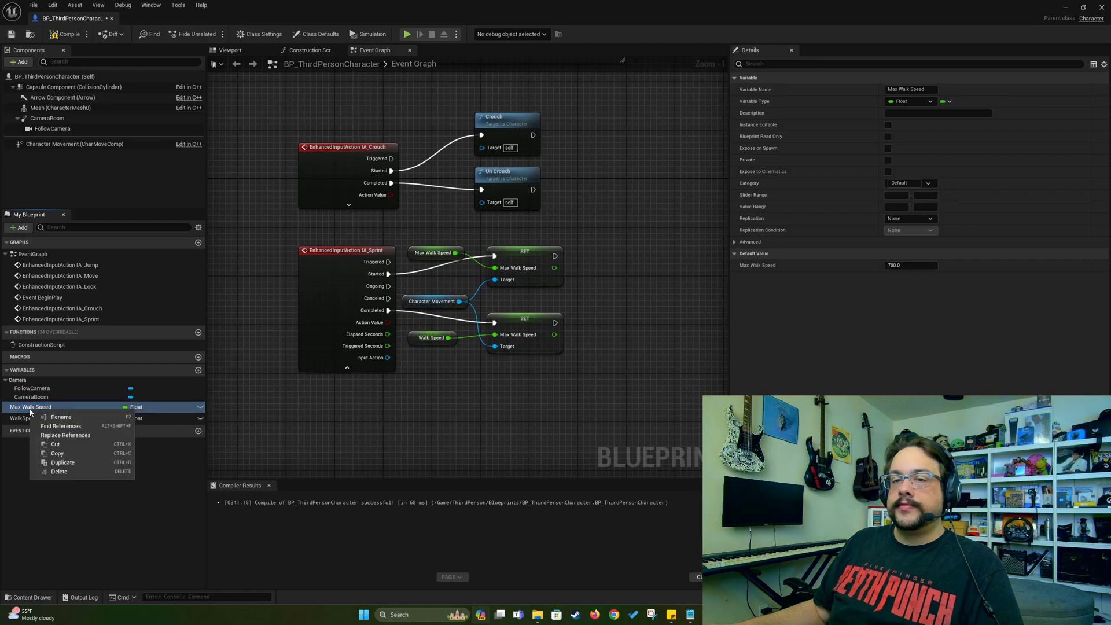
click(87, 417)
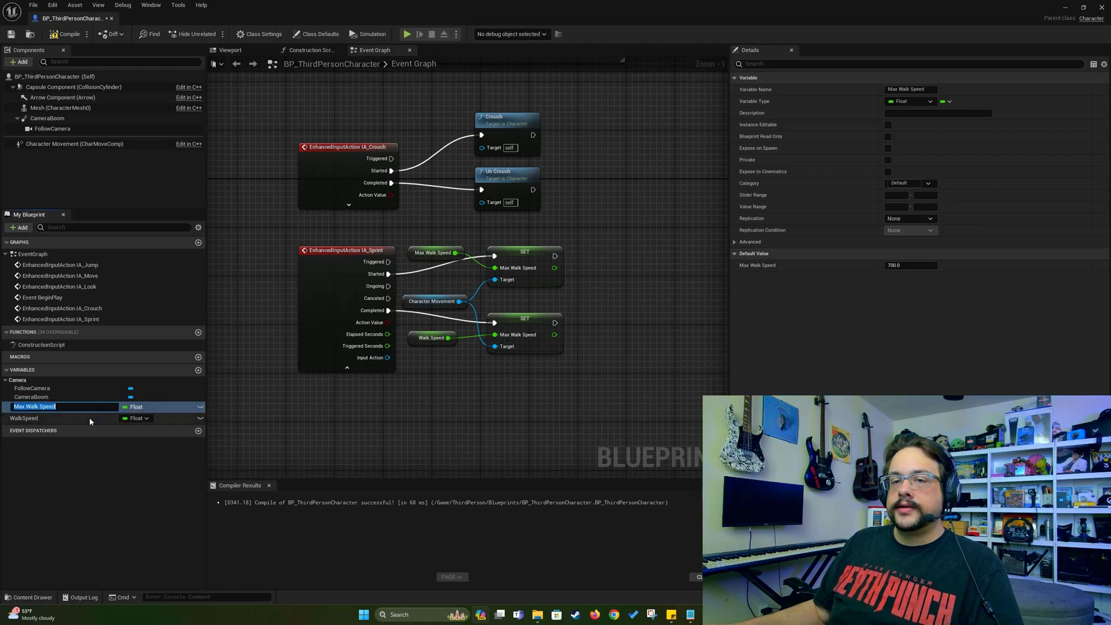
text(RunSpeed)
key(Return)
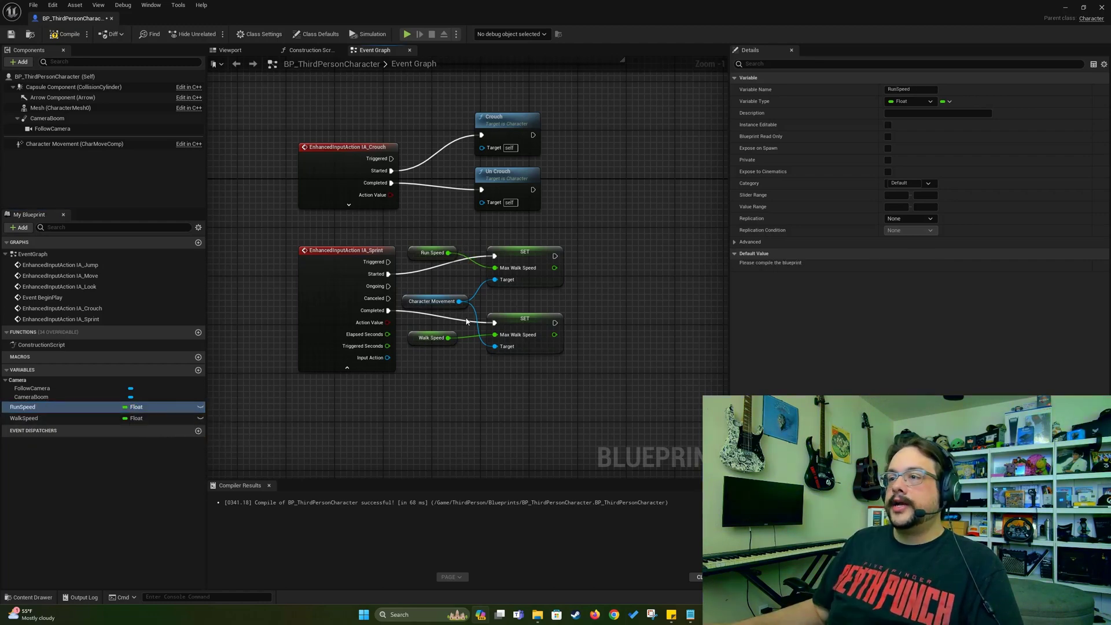
Step: Space the SET, Character Movement, Run Speed and Walk Speed nodes farther from the IA_Sprint event, and compile and save the blueprint
drag(515, 257, 564, 257)
drag(431, 253, 602, 339)
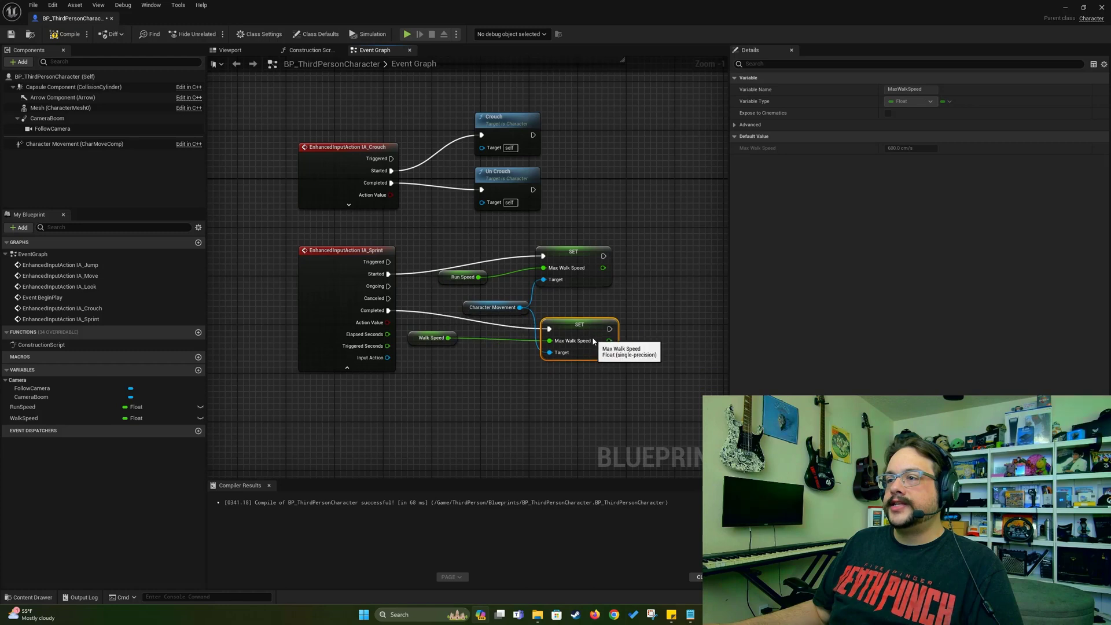
drag(431, 337, 469, 344)
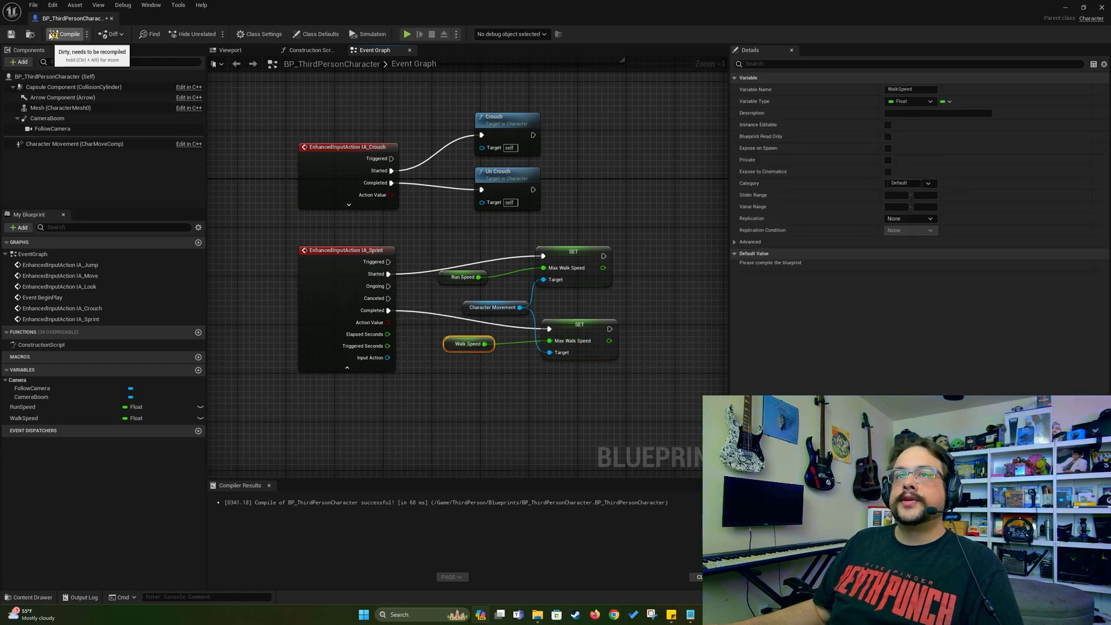
click(65, 35)
click(12, 34)
Step: Set the RunSpeed variable's default value to 650 and compile the blueprint, with the character's viewport shown
click(231, 50)
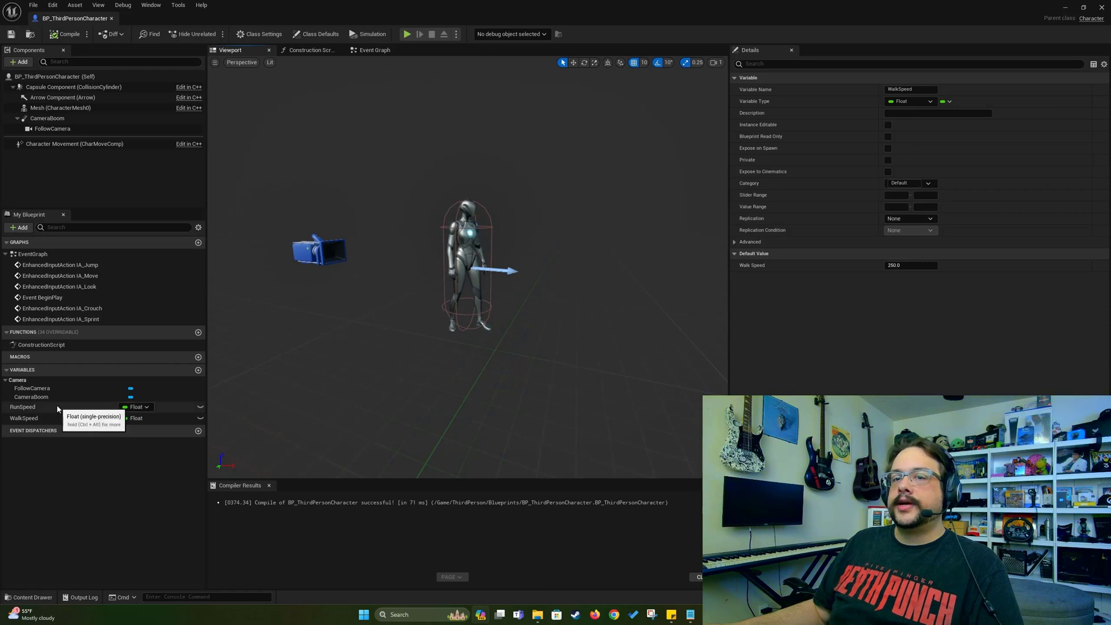
click(58, 407)
click(912, 266)
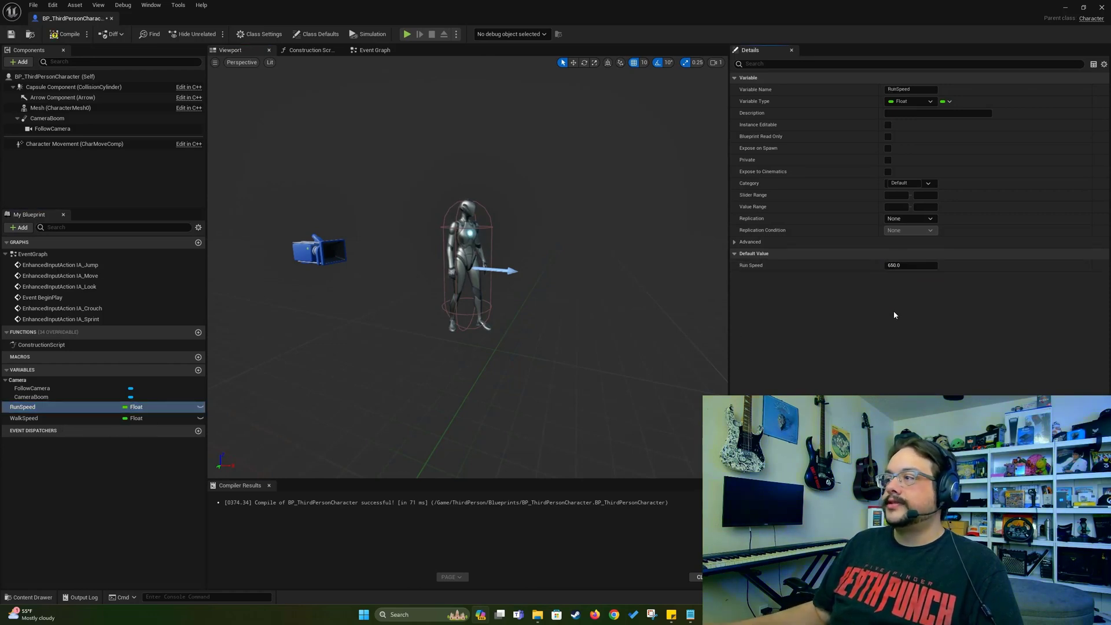
click(73, 36)
Step: Move the blueprint window clear of the level viewport, play-test running the character forward, and end the play session
drag(298, 5, 598, 455)
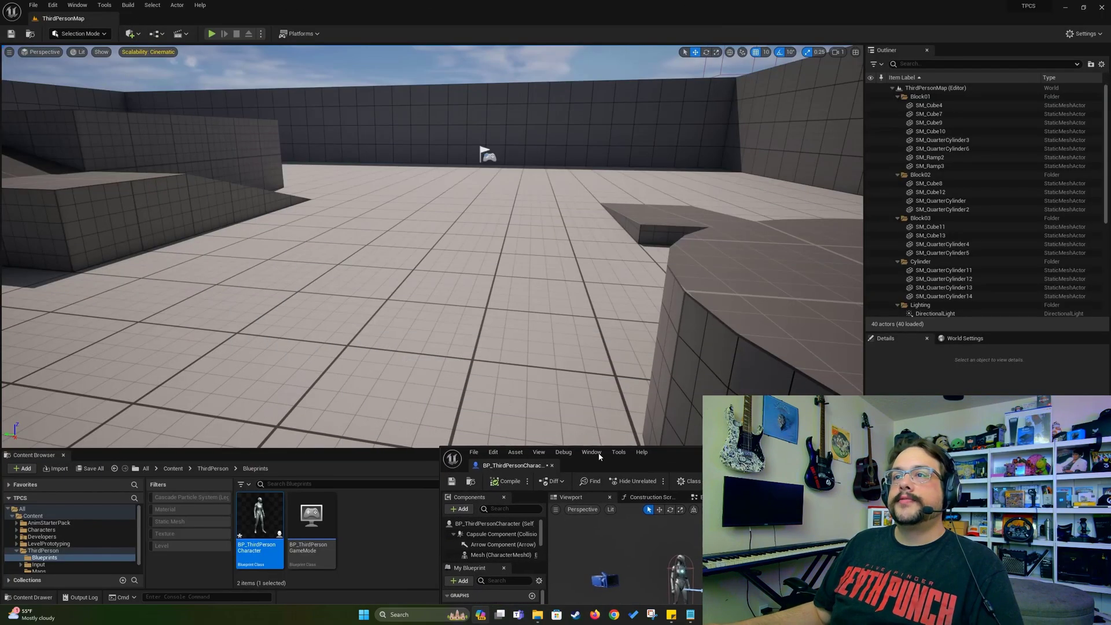
key(alt+p)
key(w)
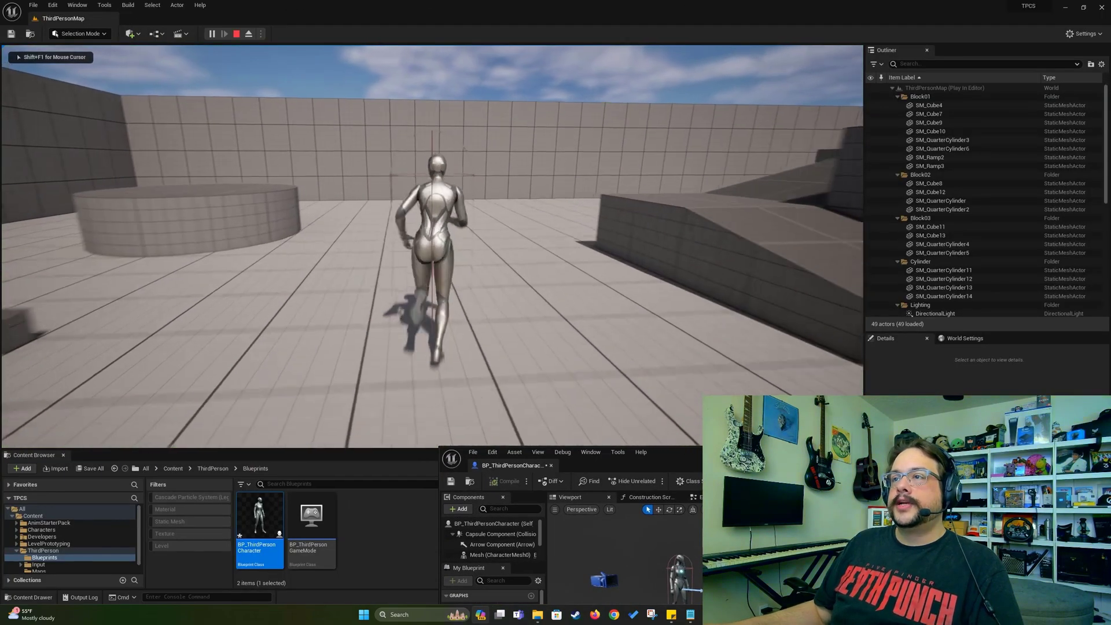
key(Escape)
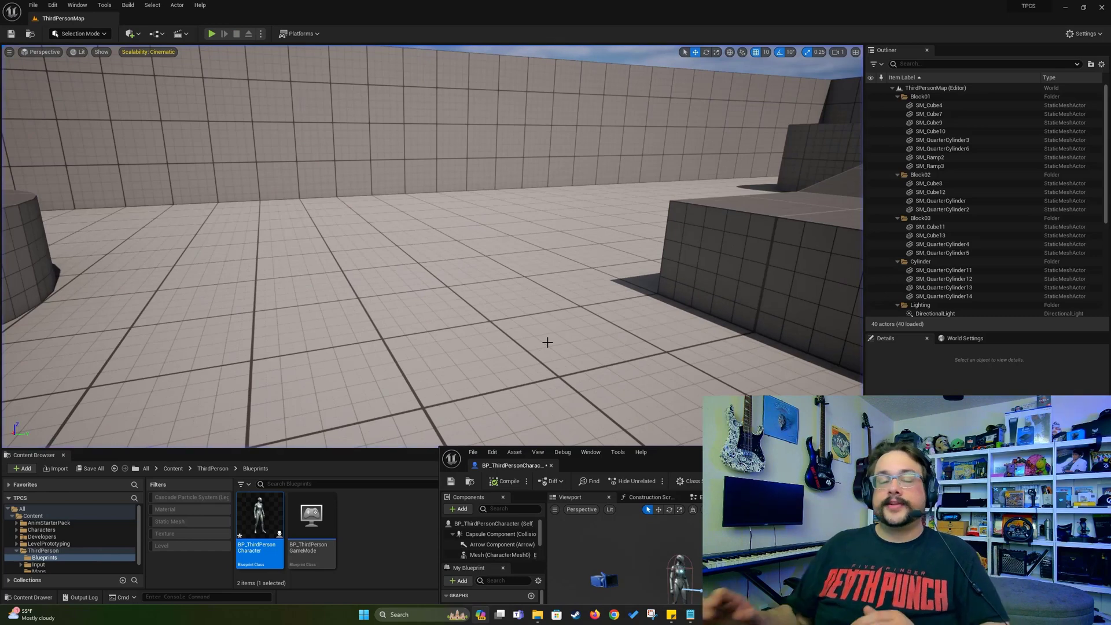